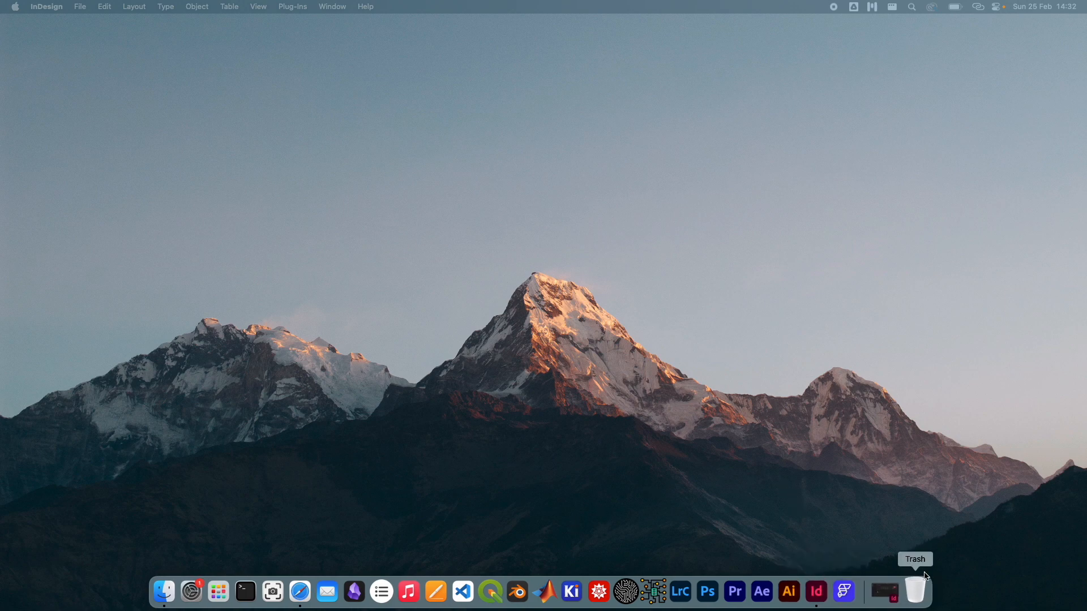
- Bring up the InDesign window and set the default font to Times New Roman Regular with no document open
left_click(885, 592)
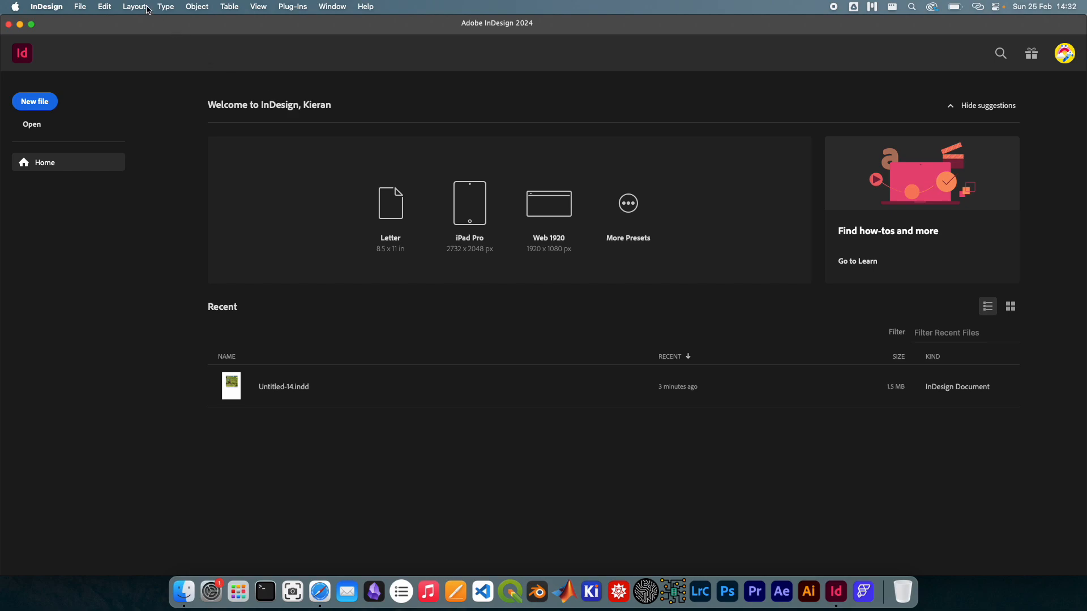
left_click(165, 6)
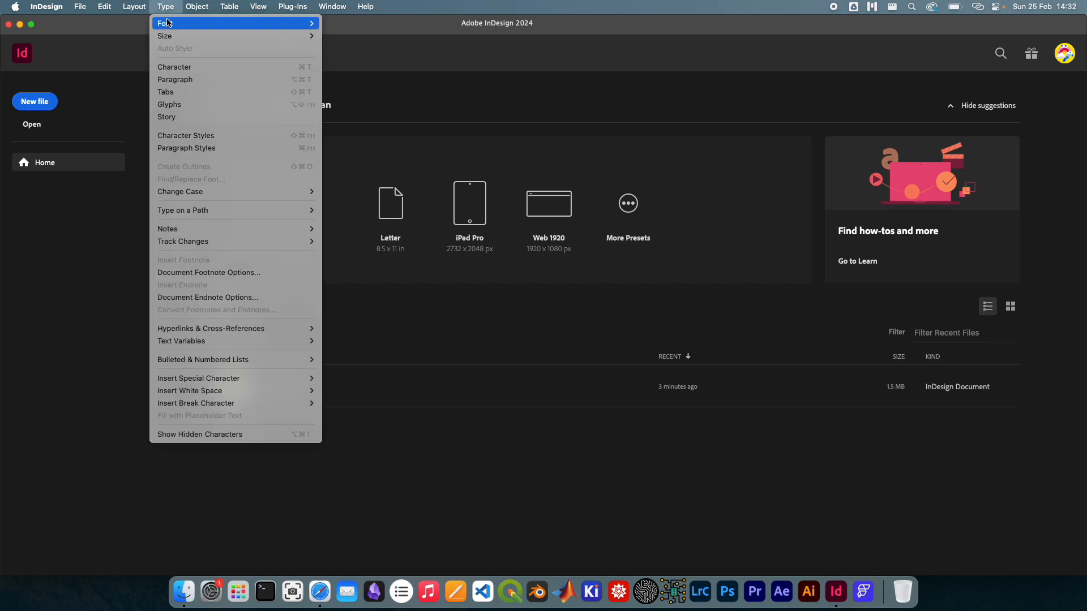
mouse_move(170, 23)
mouse_move(623, 24)
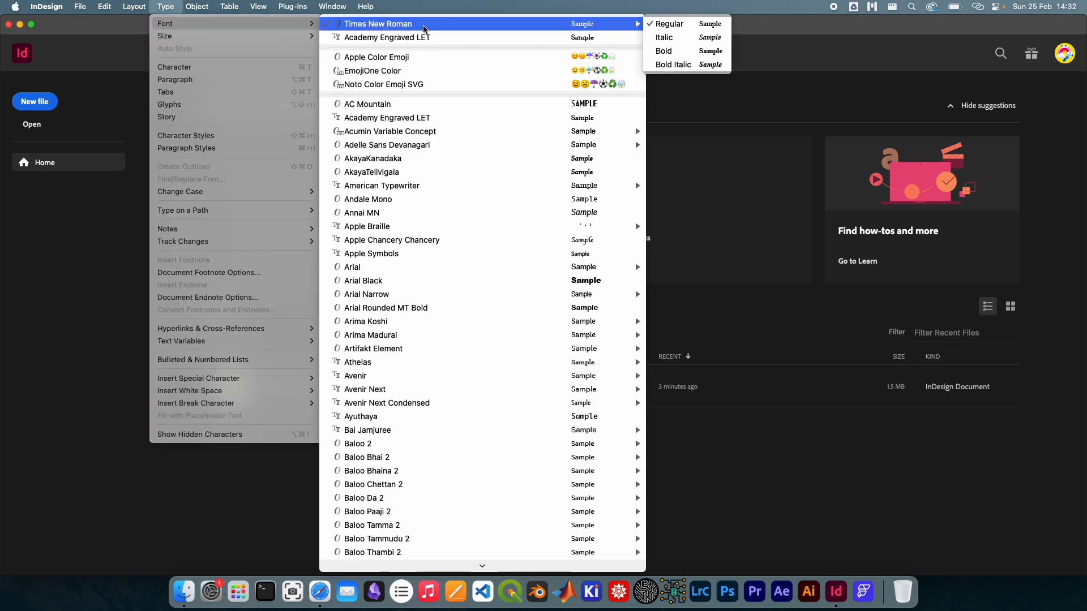
left_click(691, 29)
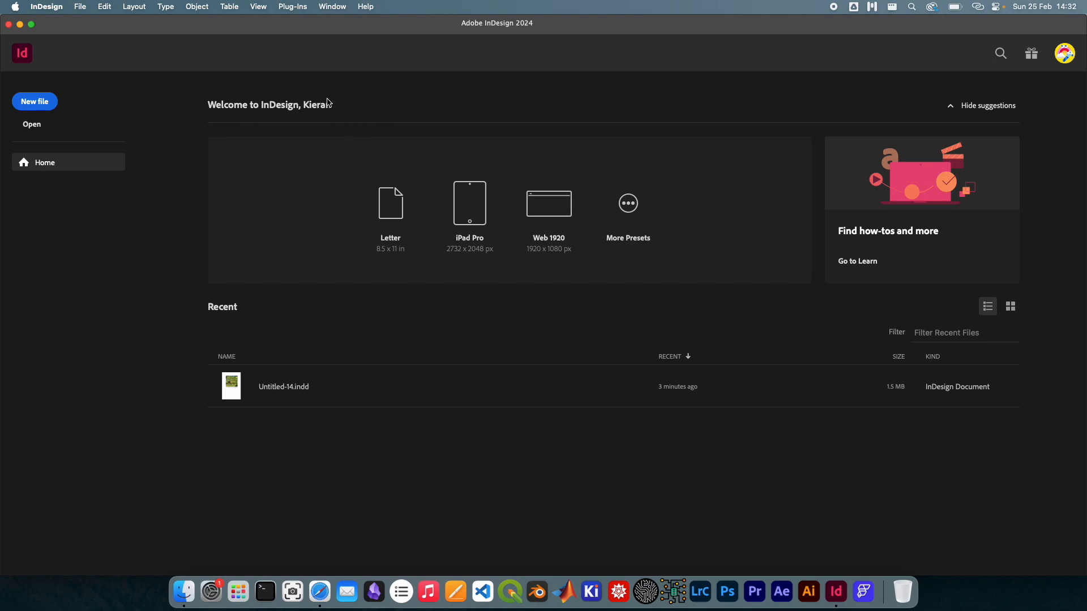
- Create a new portrait document from the A4 print preset
left_click(32, 105)
left_click(286, 150)
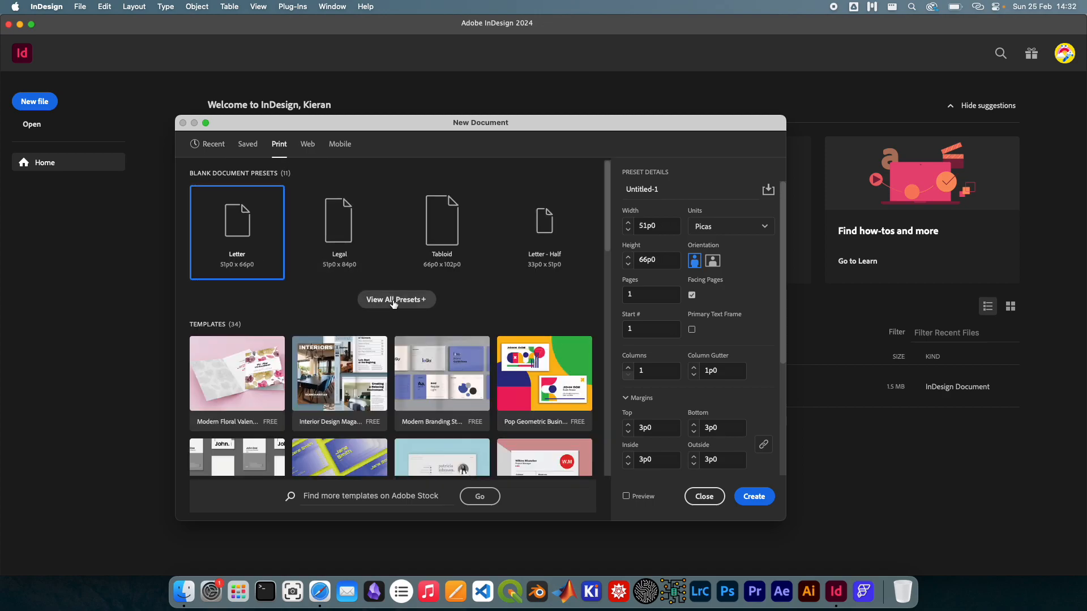
left_click(393, 302)
left_click(441, 339)
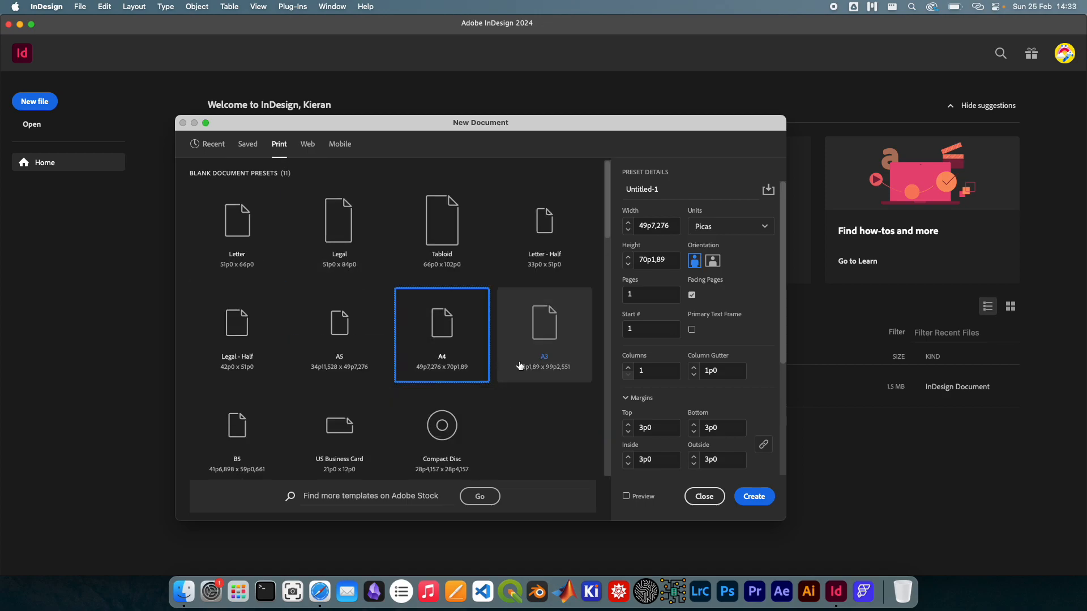
left_click(214, 144)
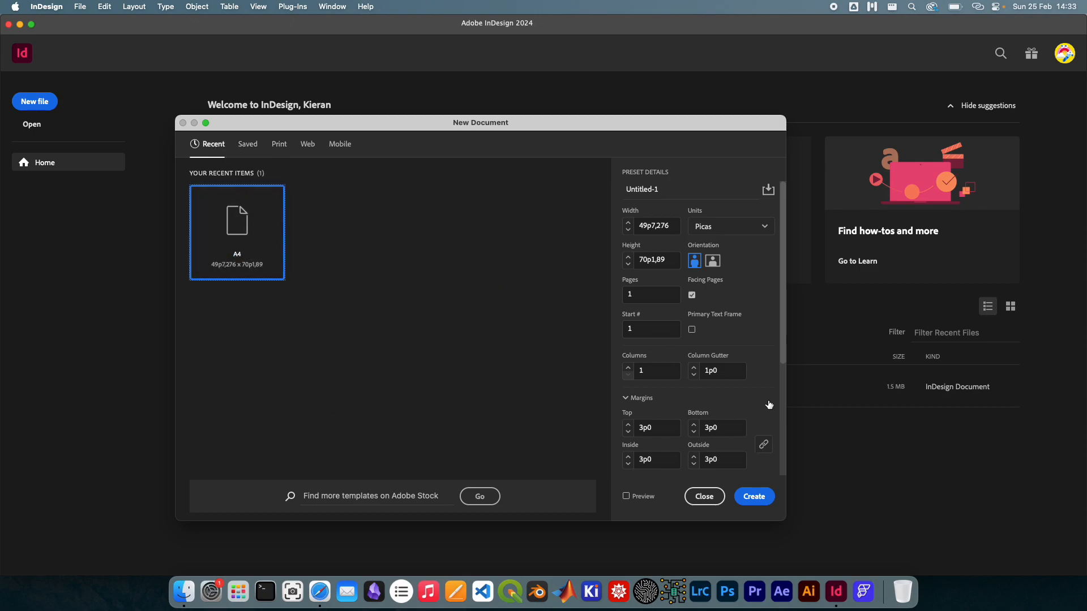
left_click(279, 145)
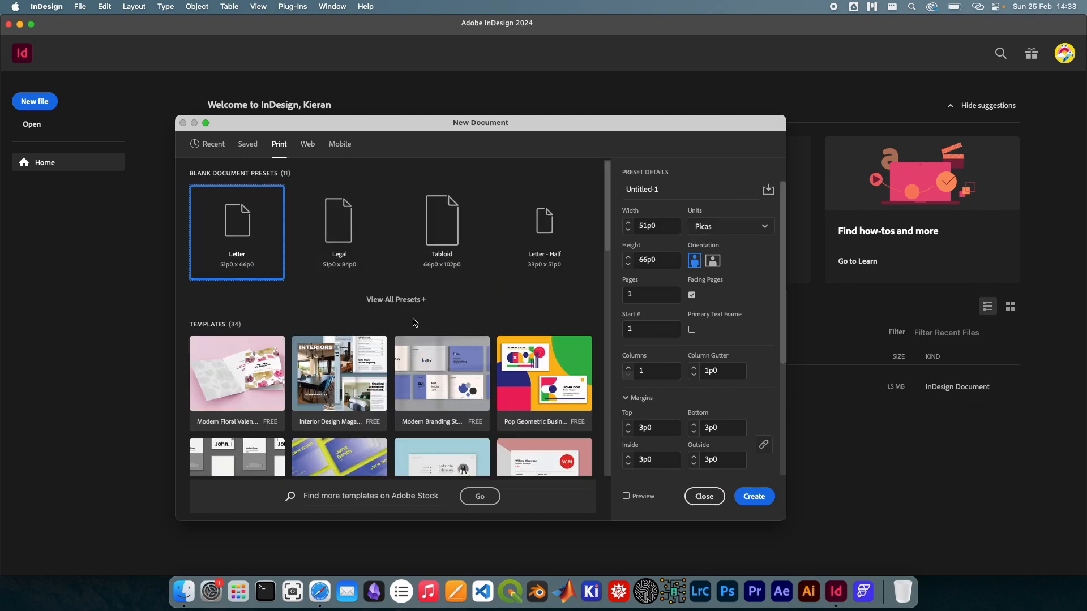
left_click(417, 301)
left_click(444, 357)
left_click(753, 496)
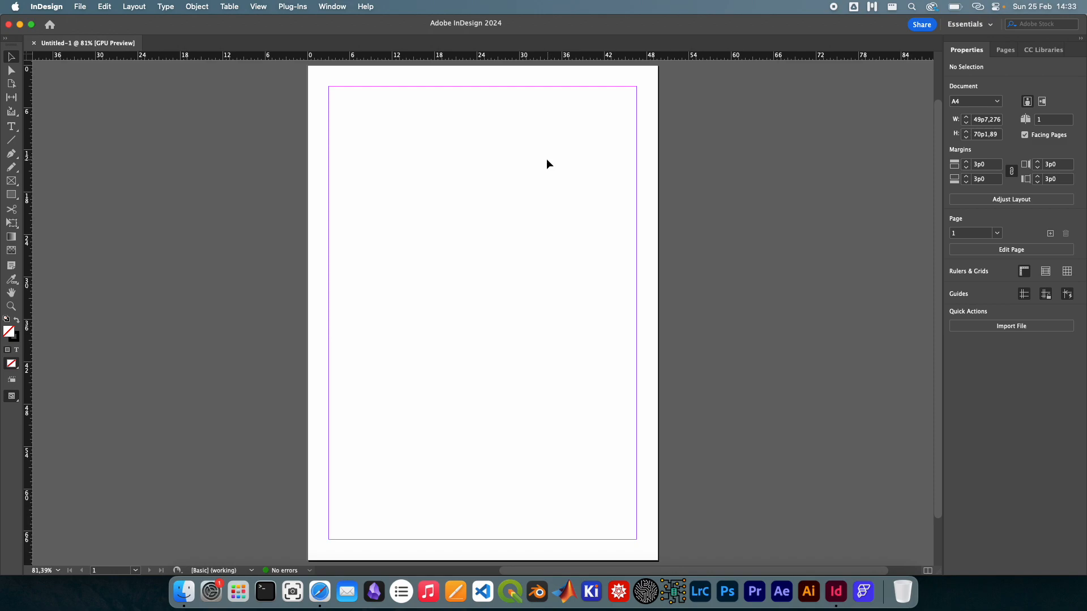
- Switch the workspace to Typography
left_click(342, 8)
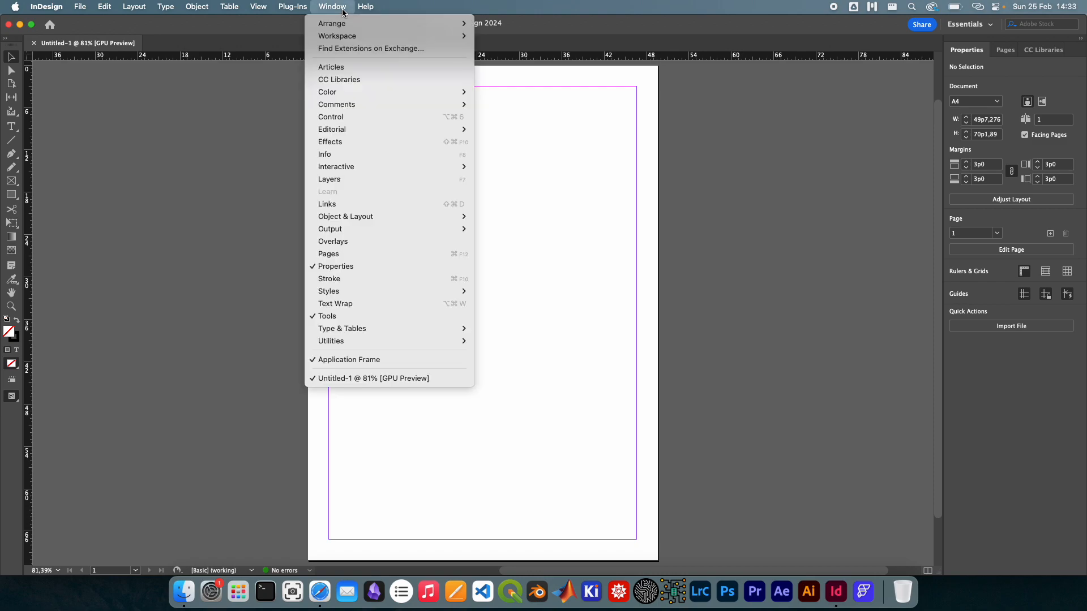
mouse_move(368, 36)
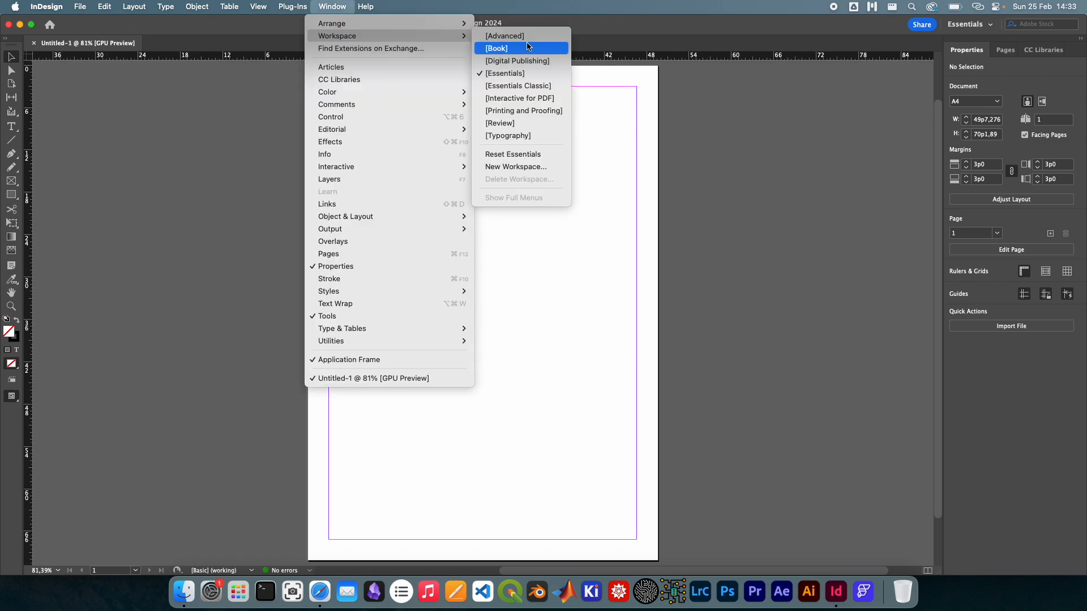
left_click(524, 138)
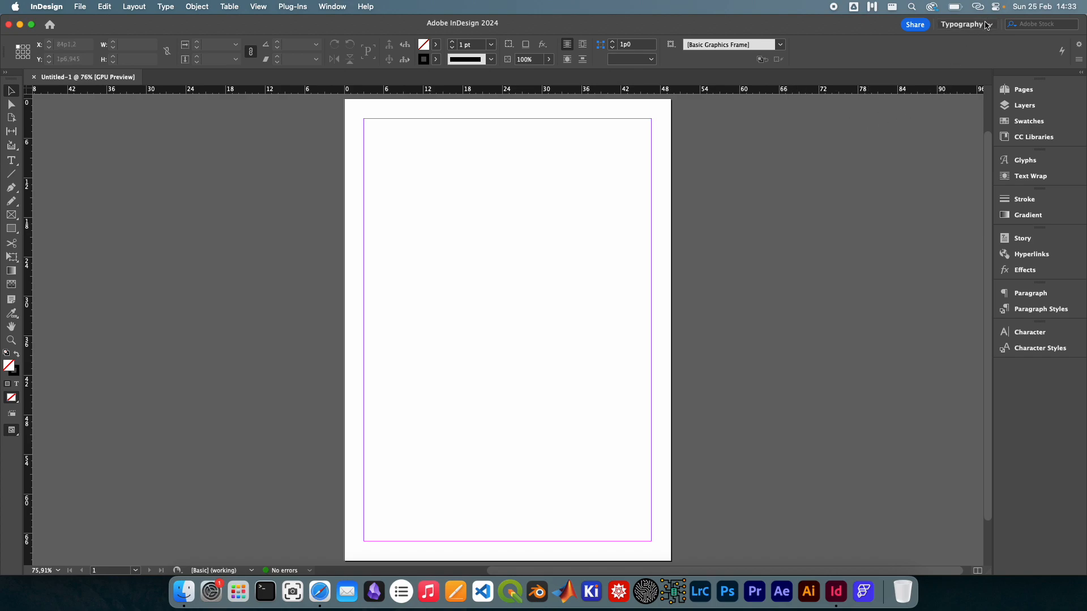
left_click(968, 23)
left_click(969, 125)
- Dock the Pages panel as its own expanded column beside the collapsed panels and collapse the CC Libraries panel
left_click(1018, 94)
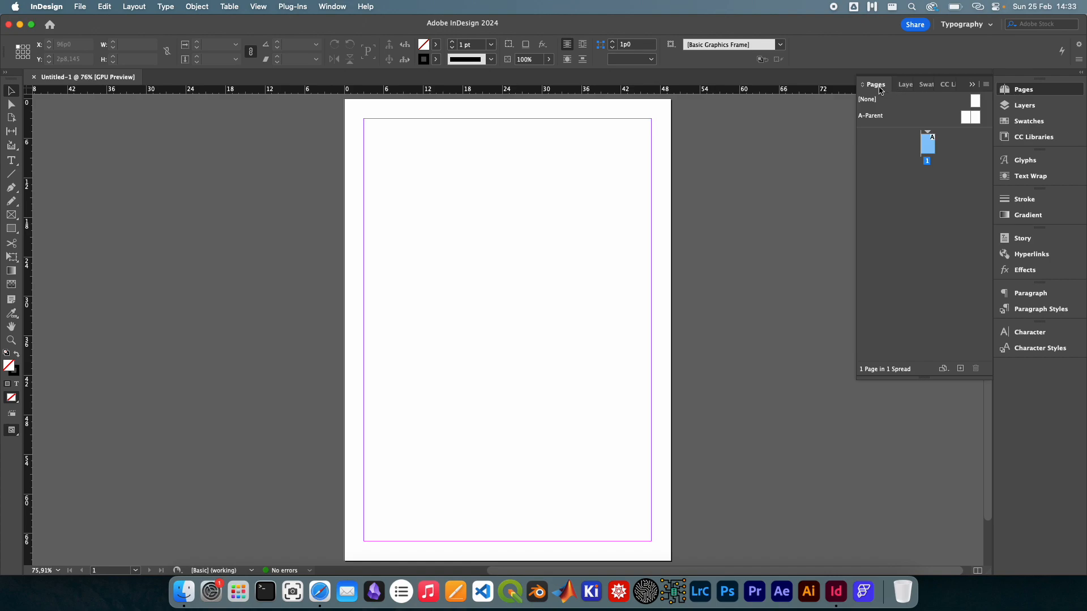
left_click_drag(880, 90, 990, 569)
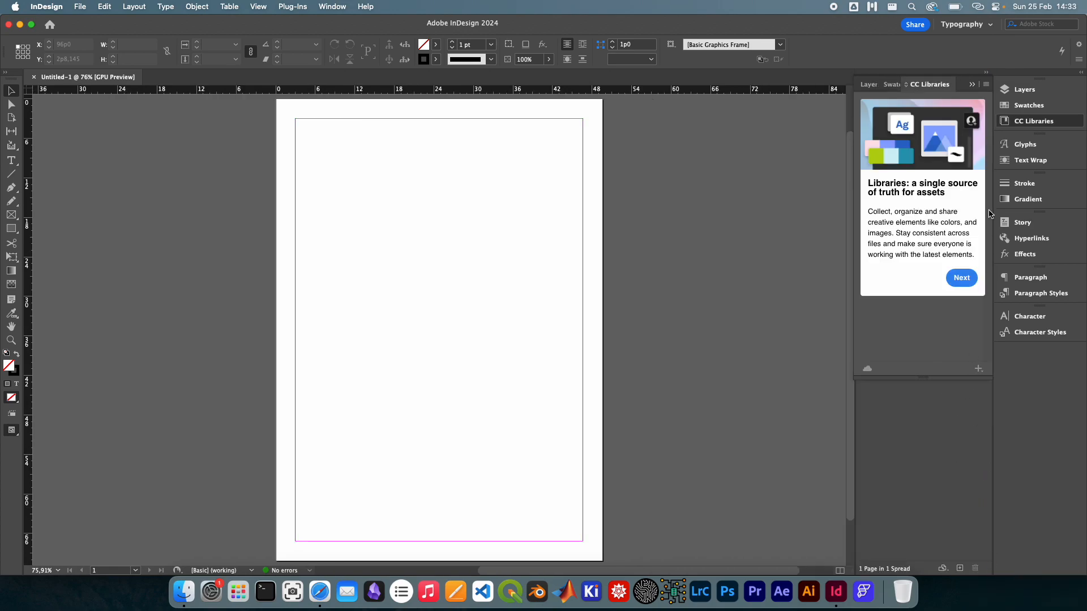
left_click(986, 85)
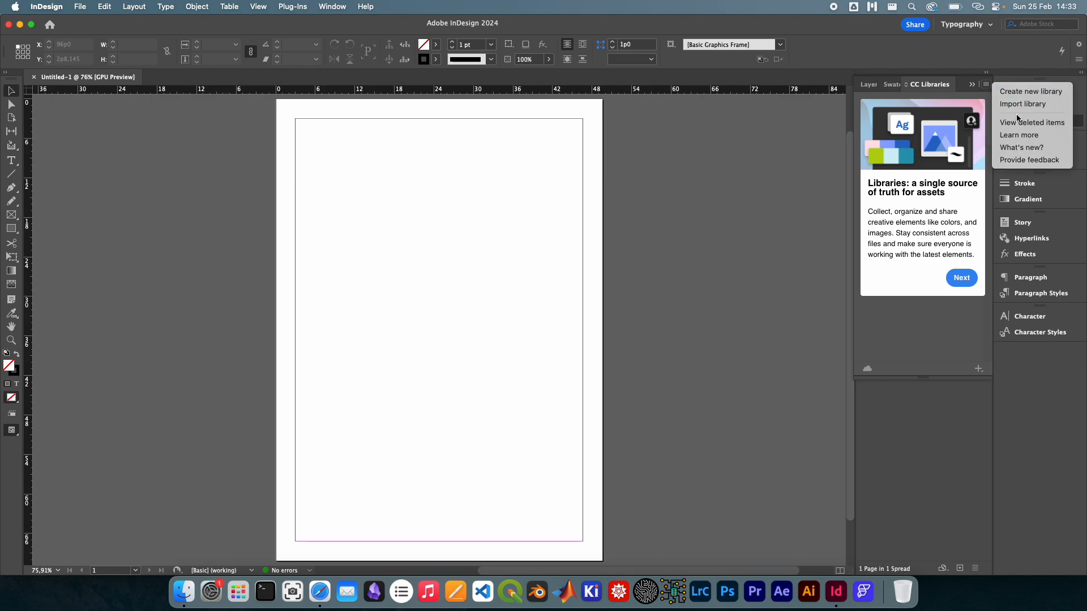
left_click(977, 90)
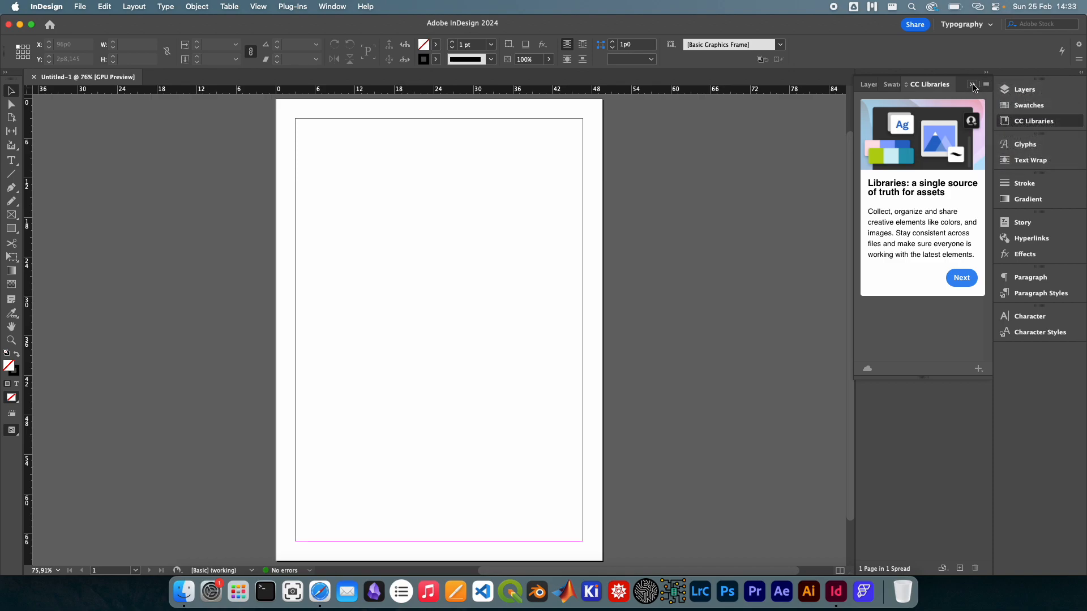
left_click(972, 85)
left_click(945, 268)
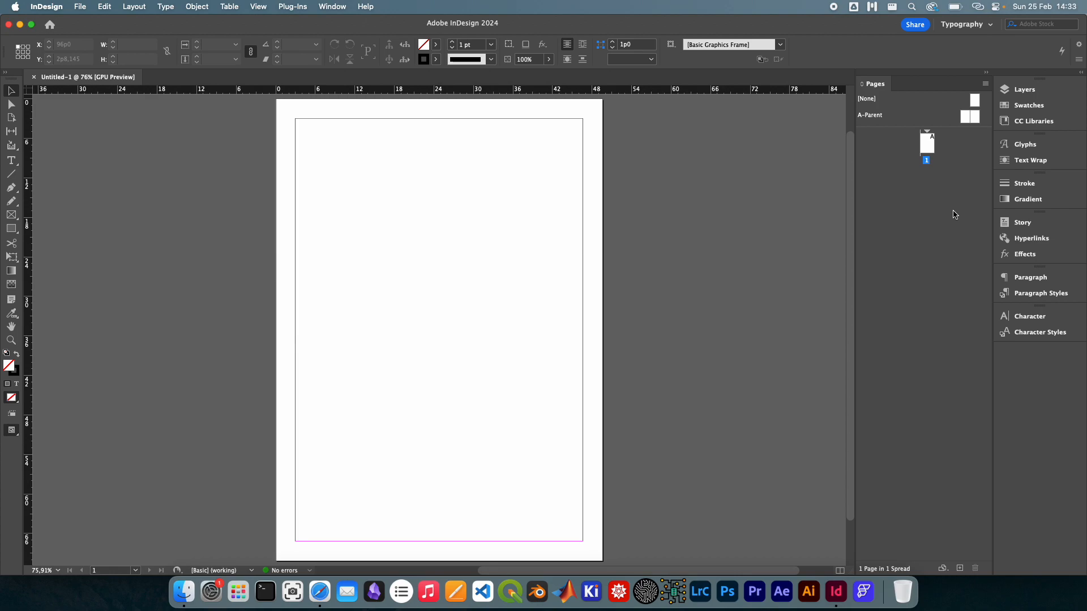
- Dock the Text Wrap panel directly beneath the Pages panel and collapse the remaining Glyphs panel
left_click(1025, 166)
left_click_drag(933, 143, 933, 570)
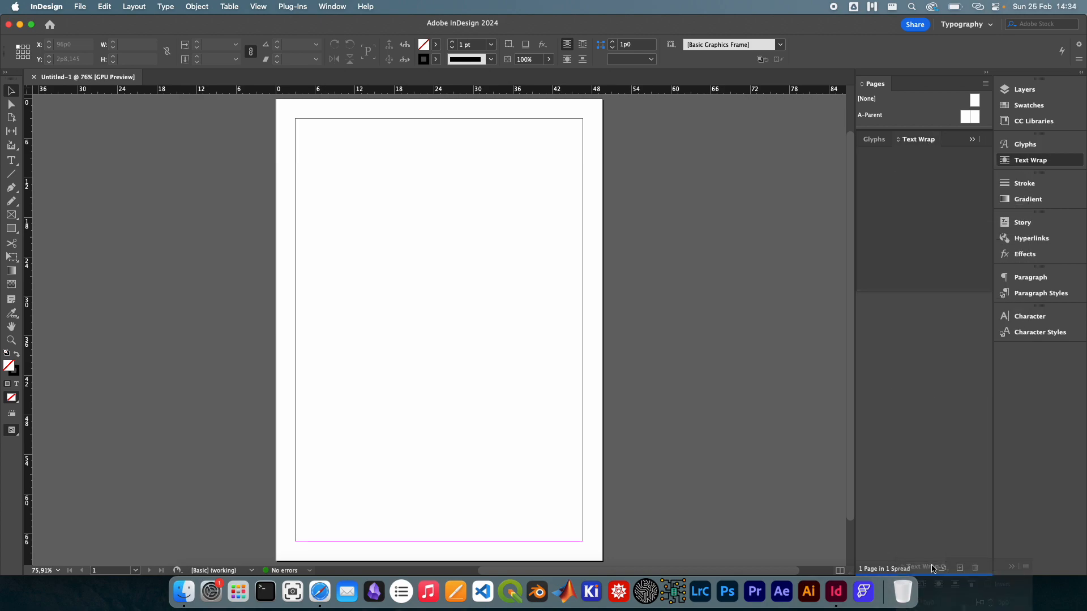
left_click(971, 140)
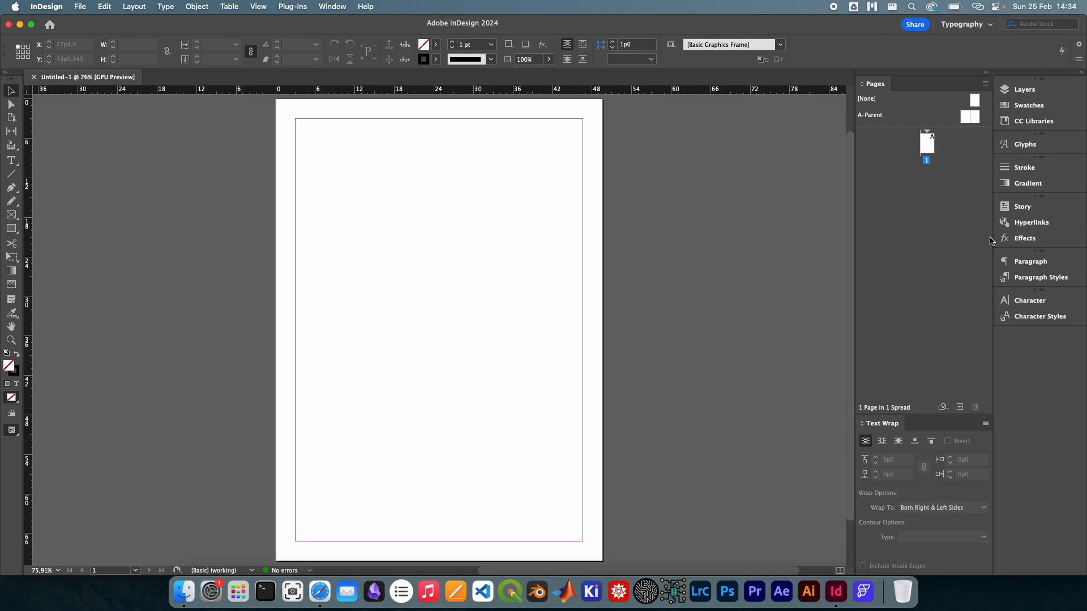
- Save the current panel layout as a new workspace named Dagbreek Publishing, capturing panel locations and menu customization, and keep it active
left_click(341, 7)
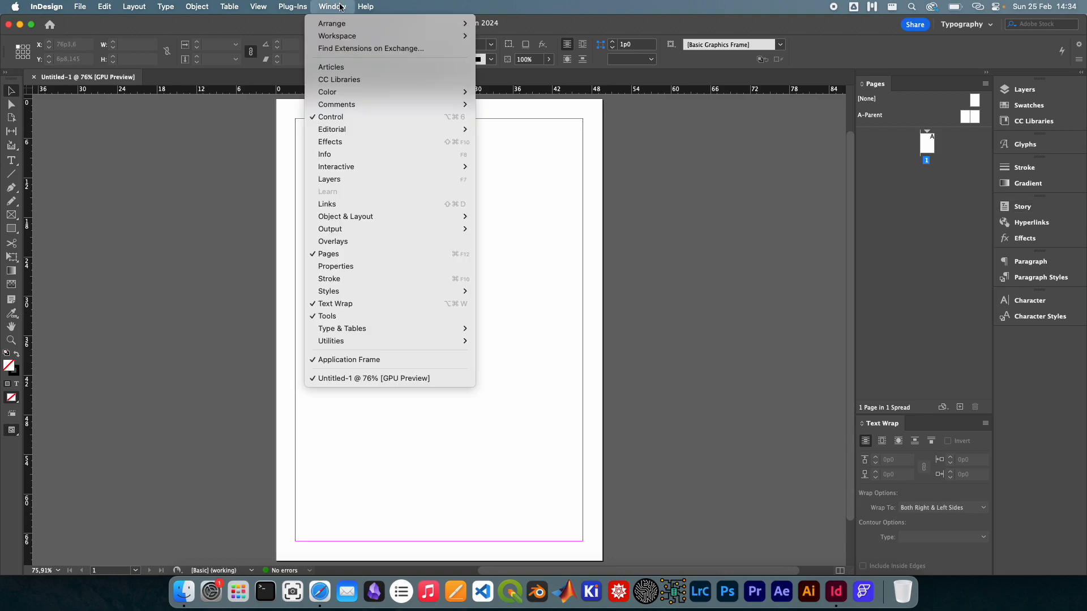
mouse_move(356, 38)
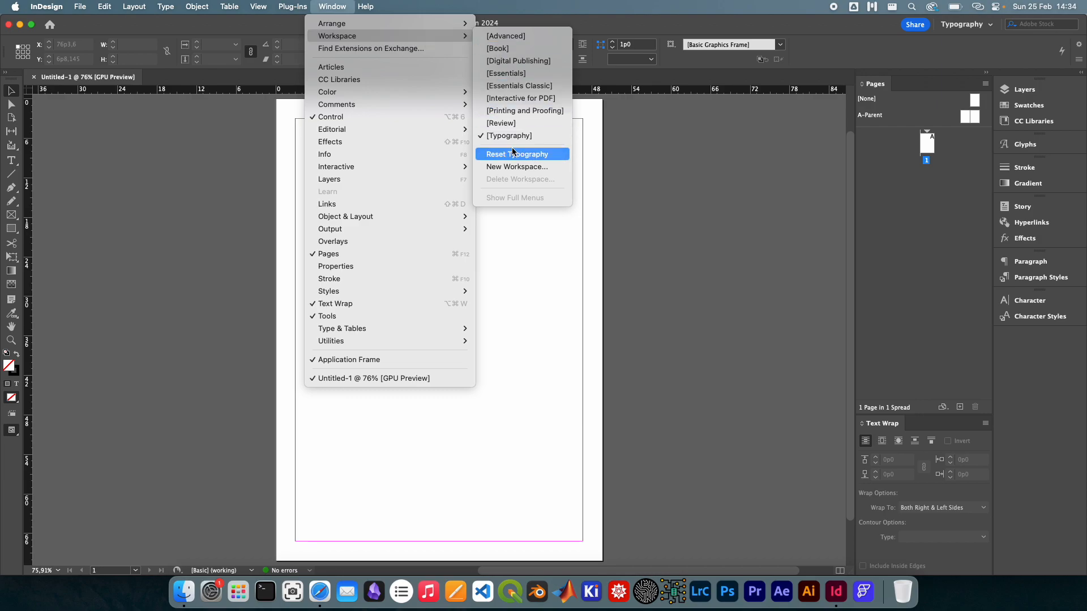
left_click(511, 167)
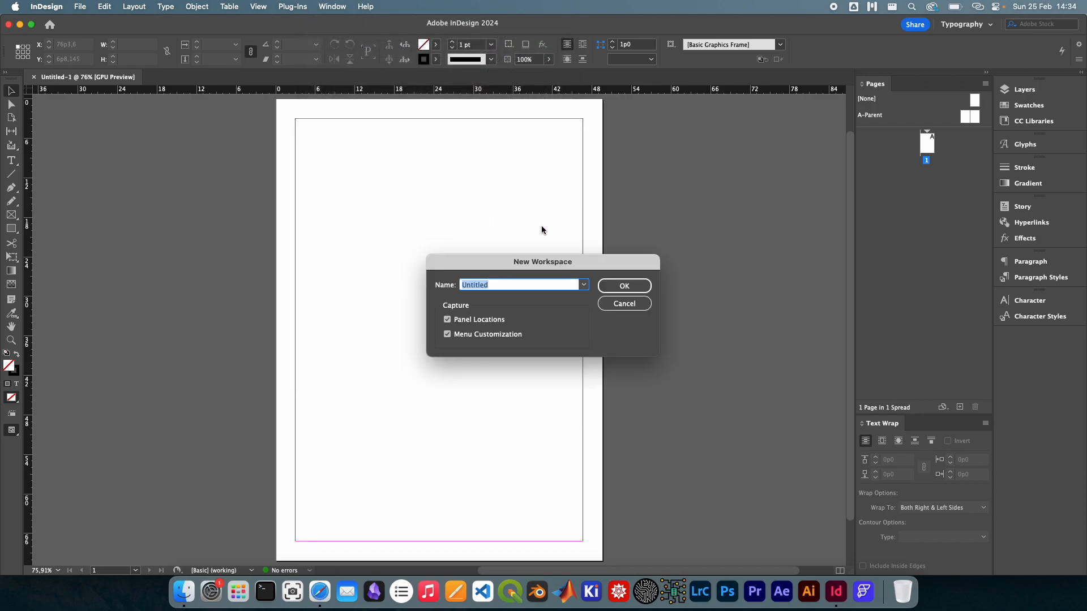
type("Dagbreek Publishing")
left_click(624, 286)
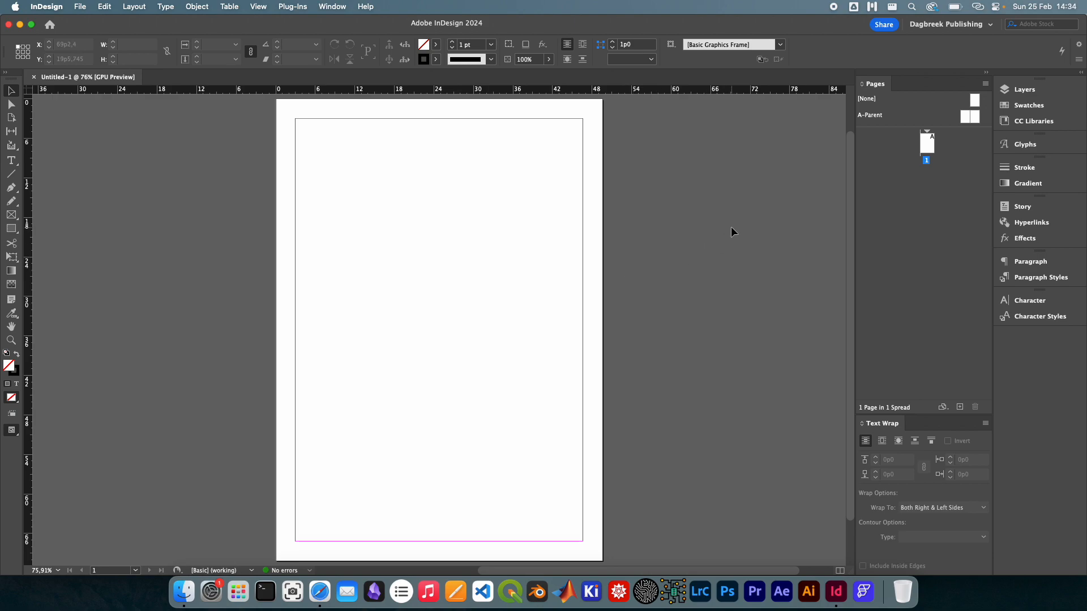
left_click(938, 25)
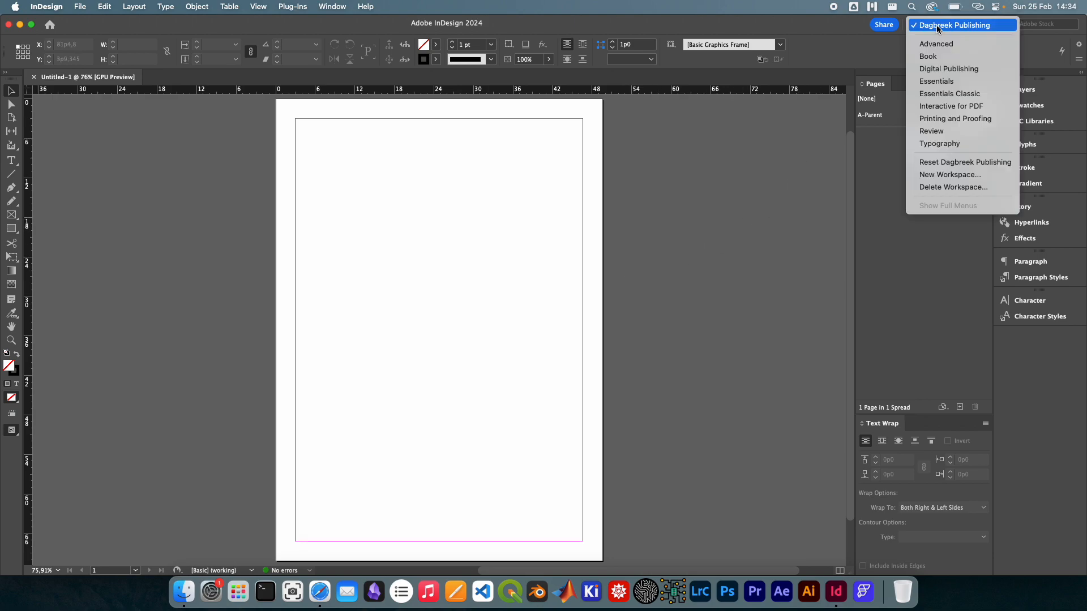
left_click(946, 28)
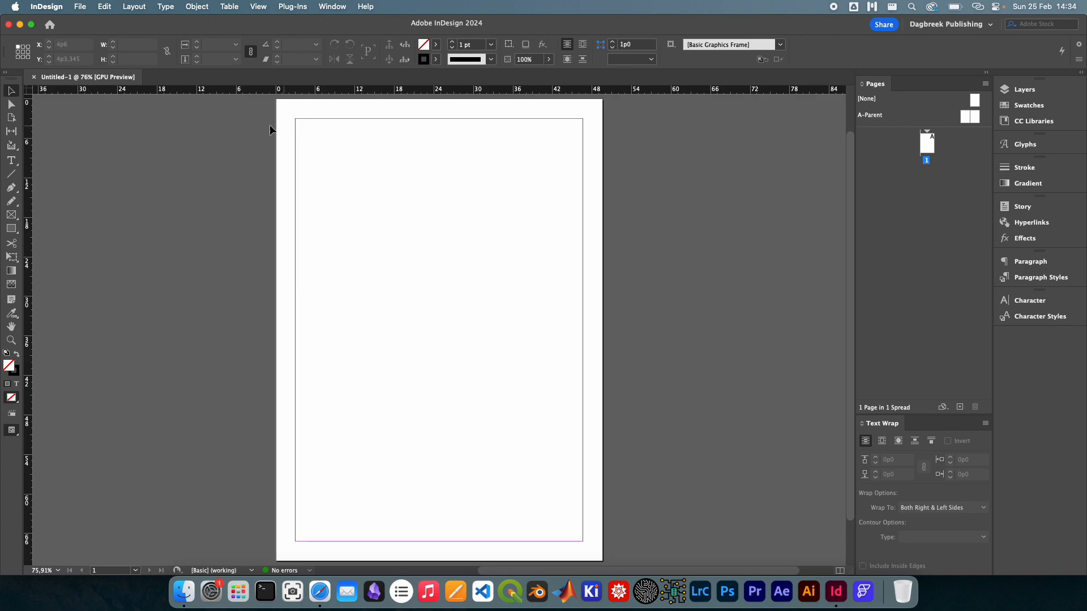
left_click(11, 160)
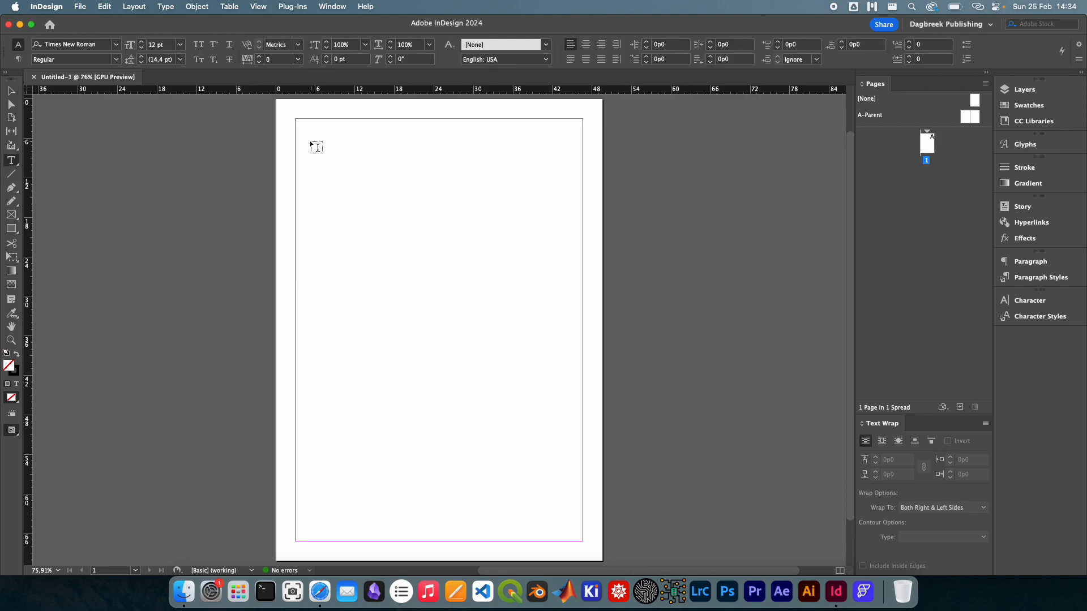
left_click(11, 90)
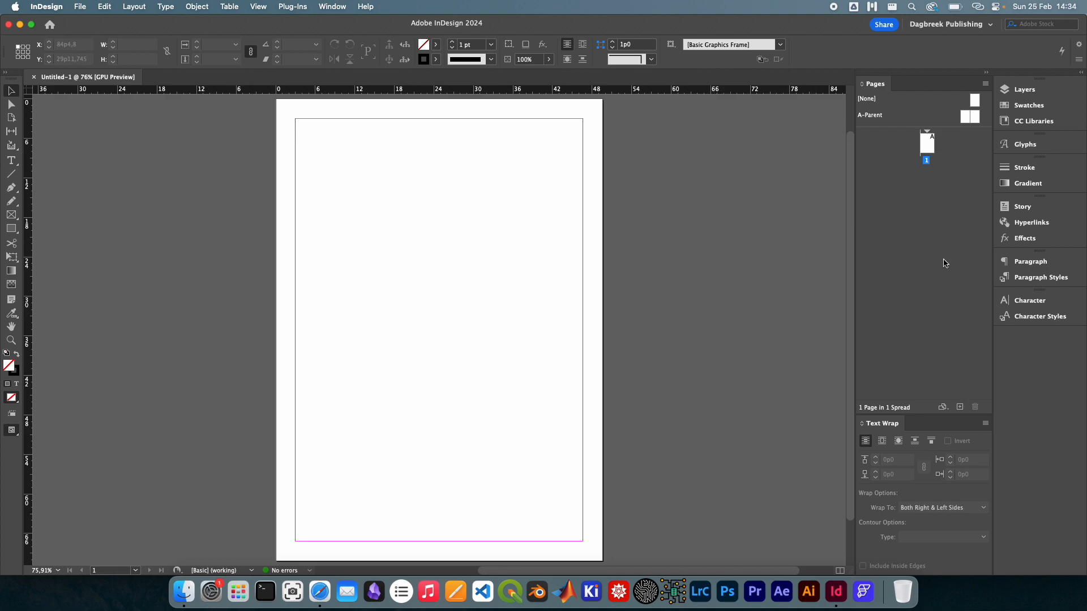
- Add seven pages to the end of the document, for eight pages in total
left_click(960, 405)
left_click(961, 406)
left_click(961, 406)
left_click(961, 406)
left_click(961, 405)
left_click(961, 406)
left_click(960, 406)
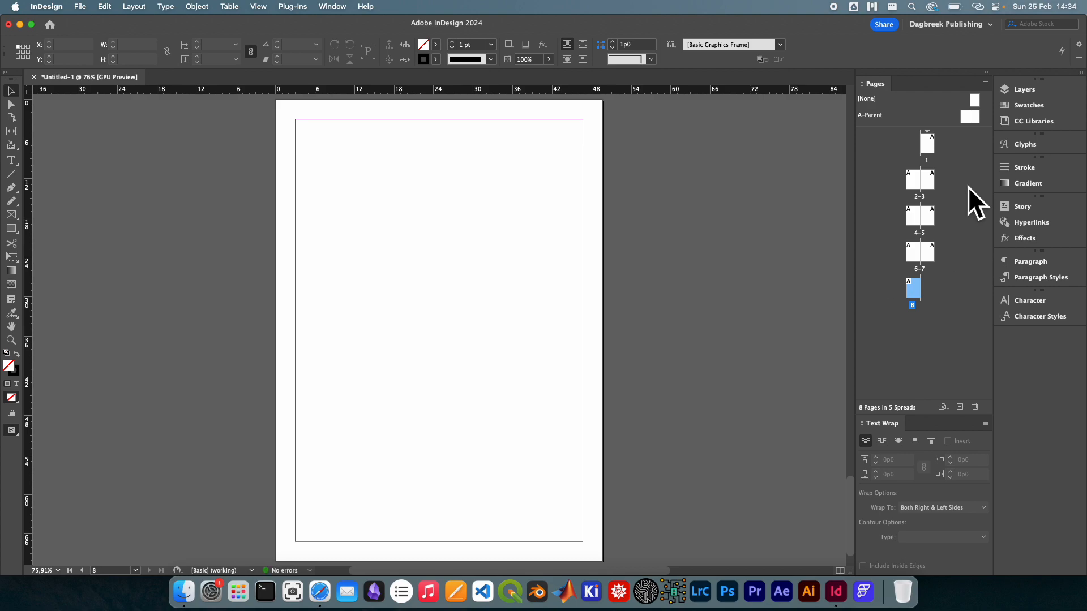
- Look through the facing-page spreads from page 8 back to the start and go to page 1
scroll(719, 276, "up", 4)
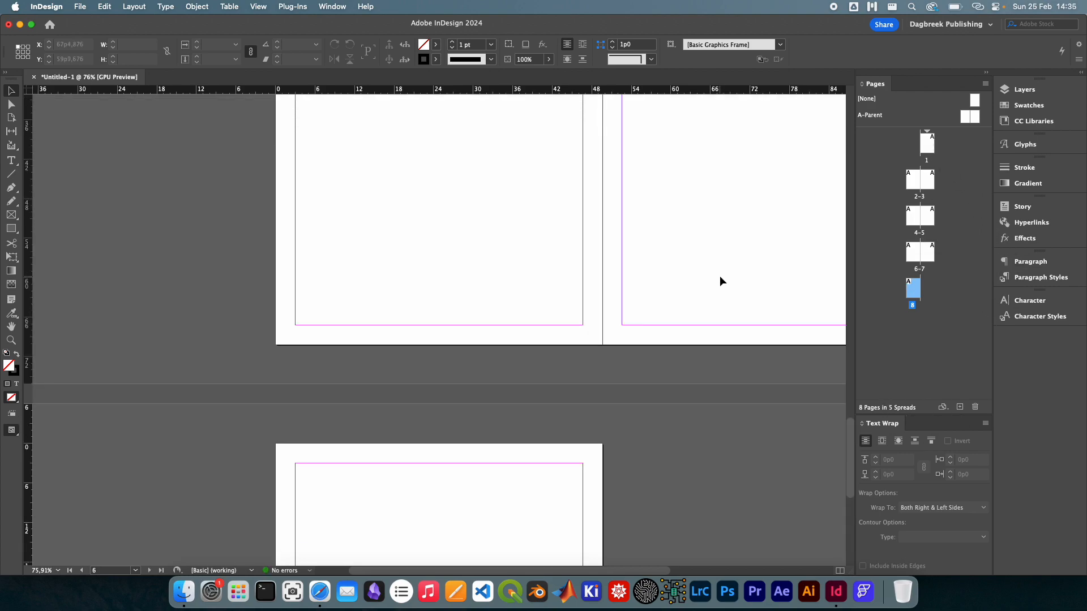
scroll(704, 222, "up", 10)
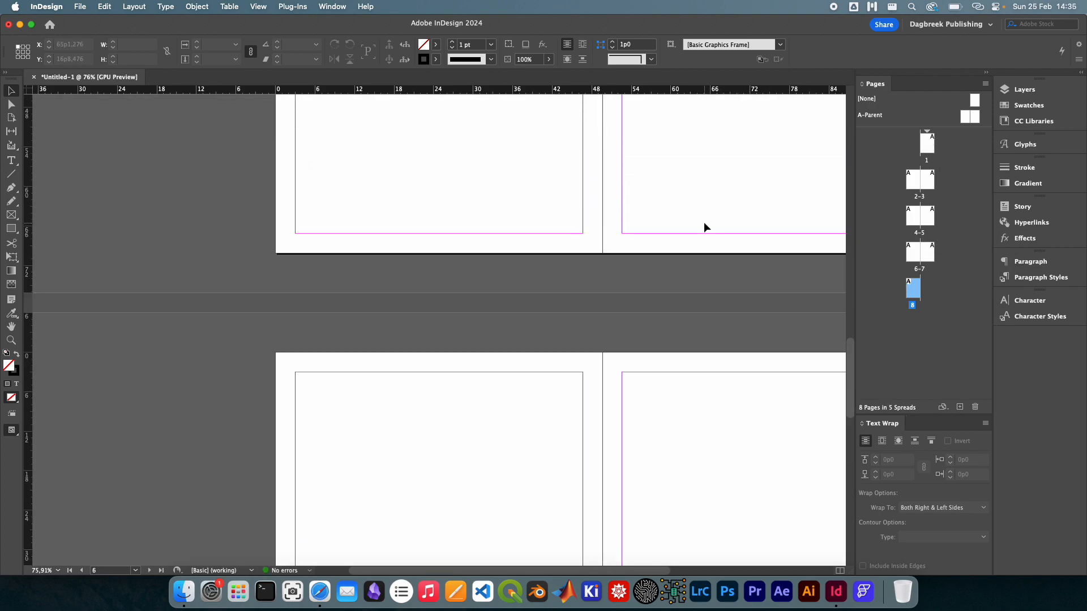
scroll(745, 225, "up", 3)
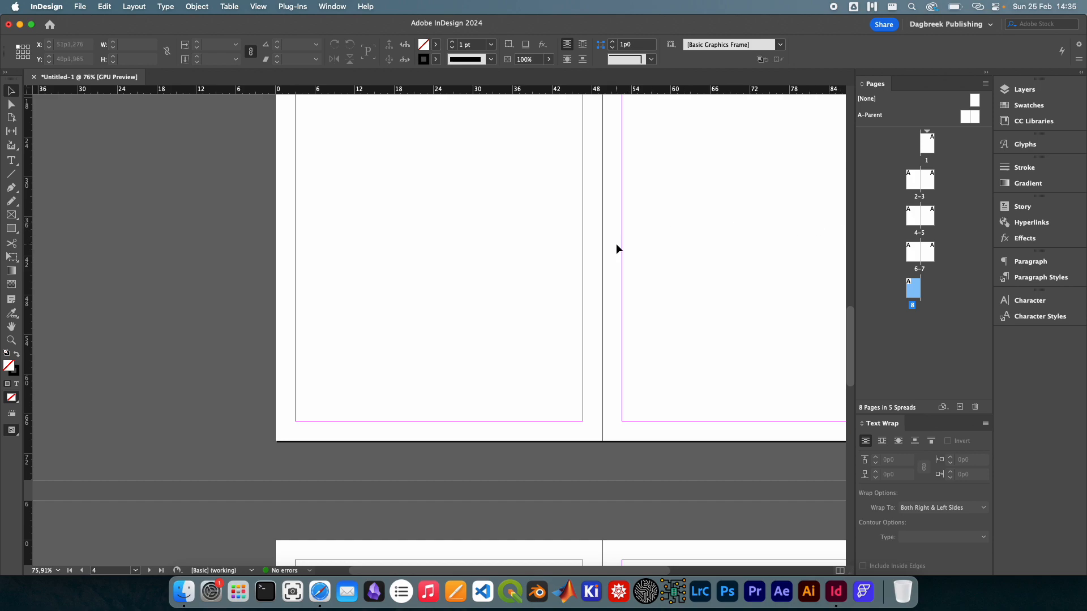
scroll(622, 241, "up", 5)
scroll(622, 241, "right", 3)
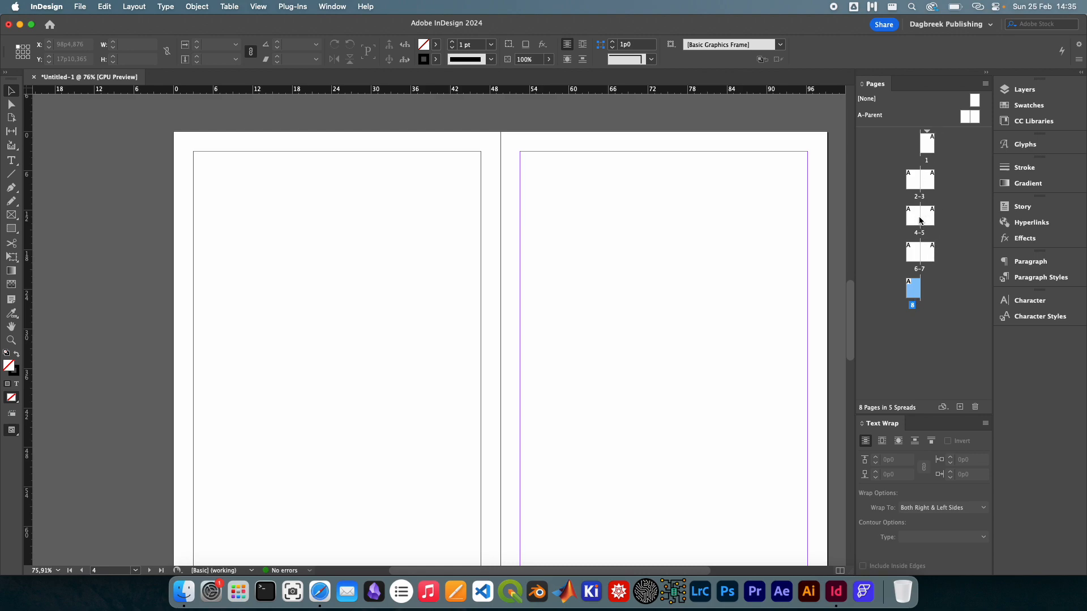
left_click(918, 221)
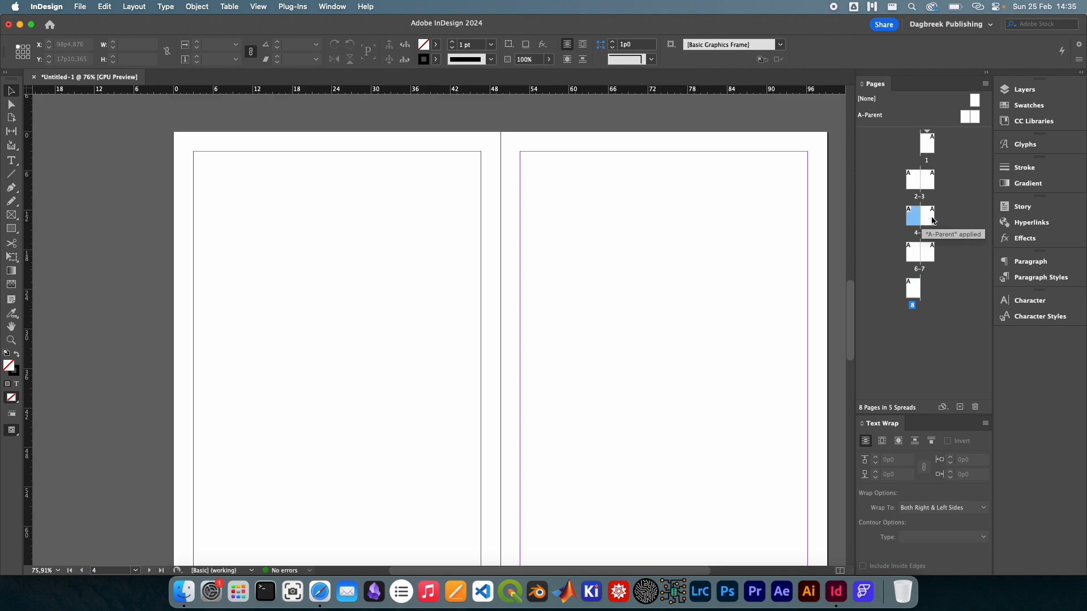
double_click(927, 145)
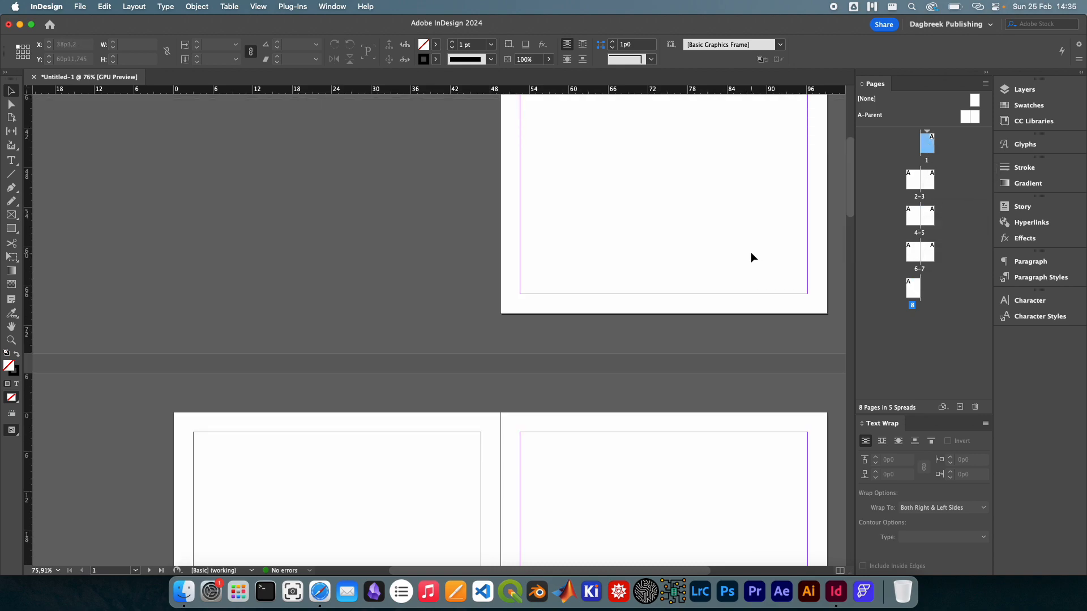
scroll(751, 258, "up", 5)
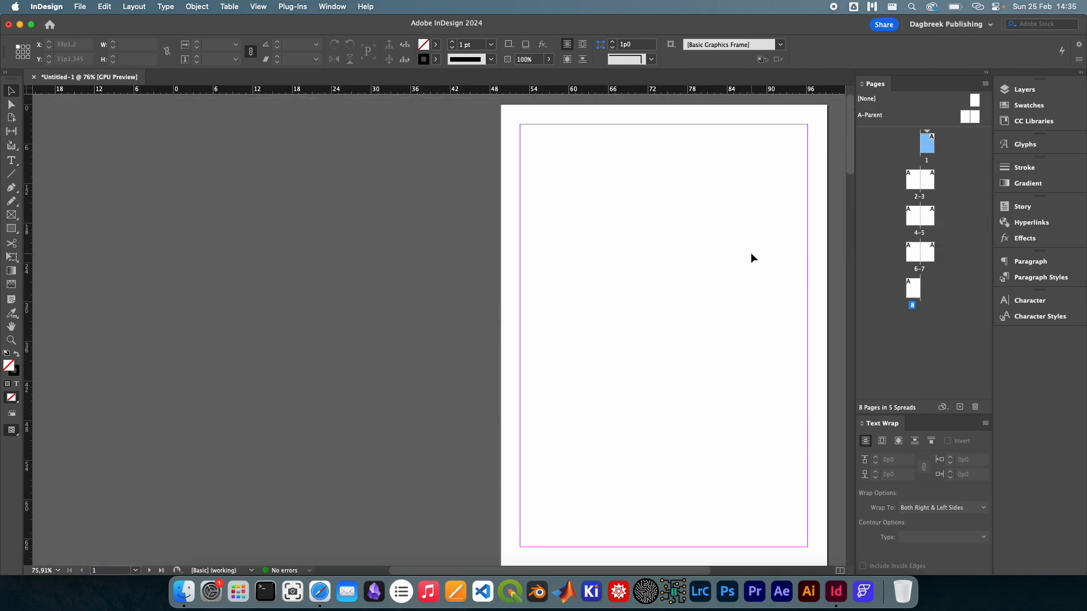
- Look through page 8 and the facing-page spreads to examine how the eight pages are arranged
scroll(751, 254, "right", 5)
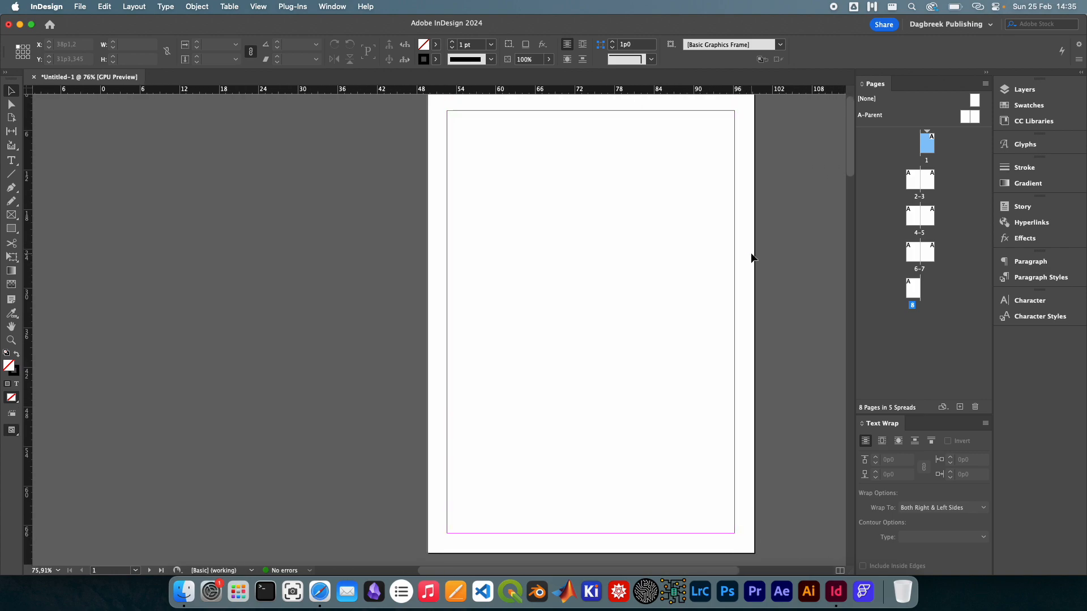
scroll(751, 258, "up", 2)
scroll(751, 257, "down", 3)
left_click(908, 293)
double_click(909, 292)
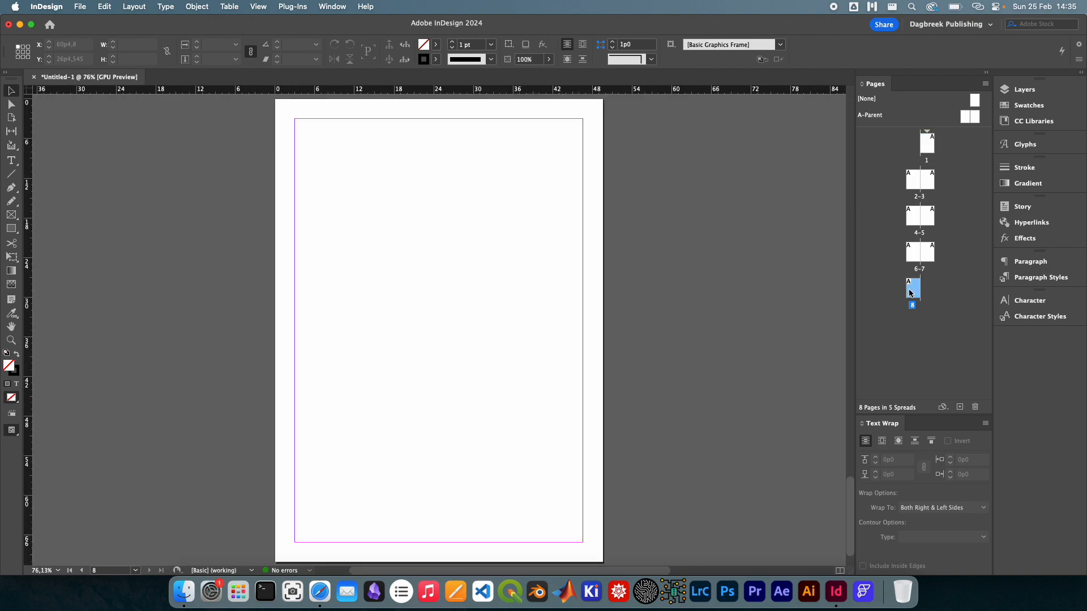
double_click(917, 220)
double_click(931, 220)
scroll(471, 245, "down", 5)
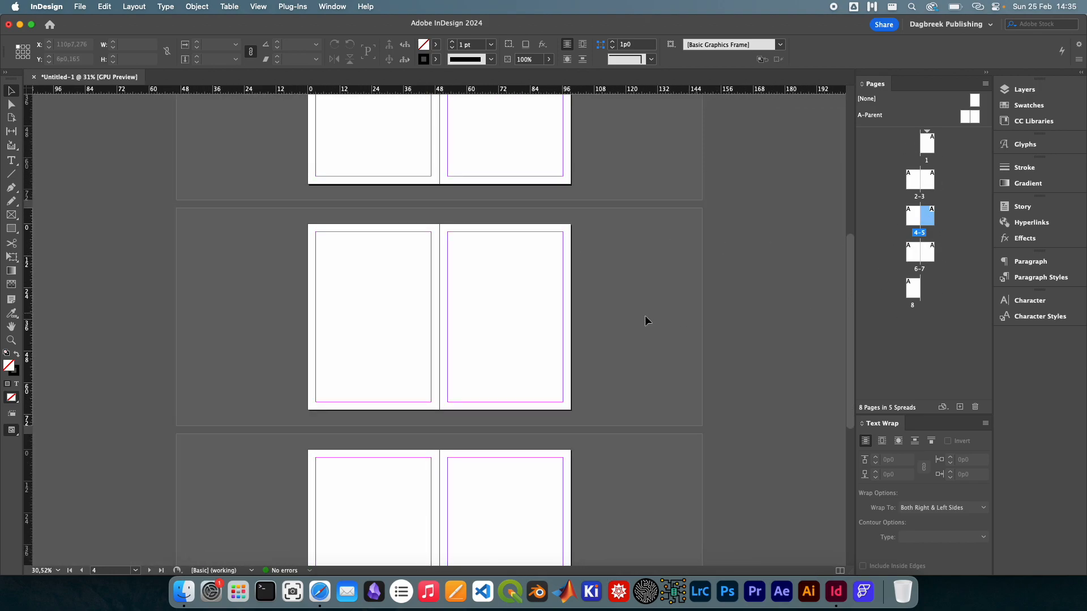
scroll(589, 294, "up", 5)
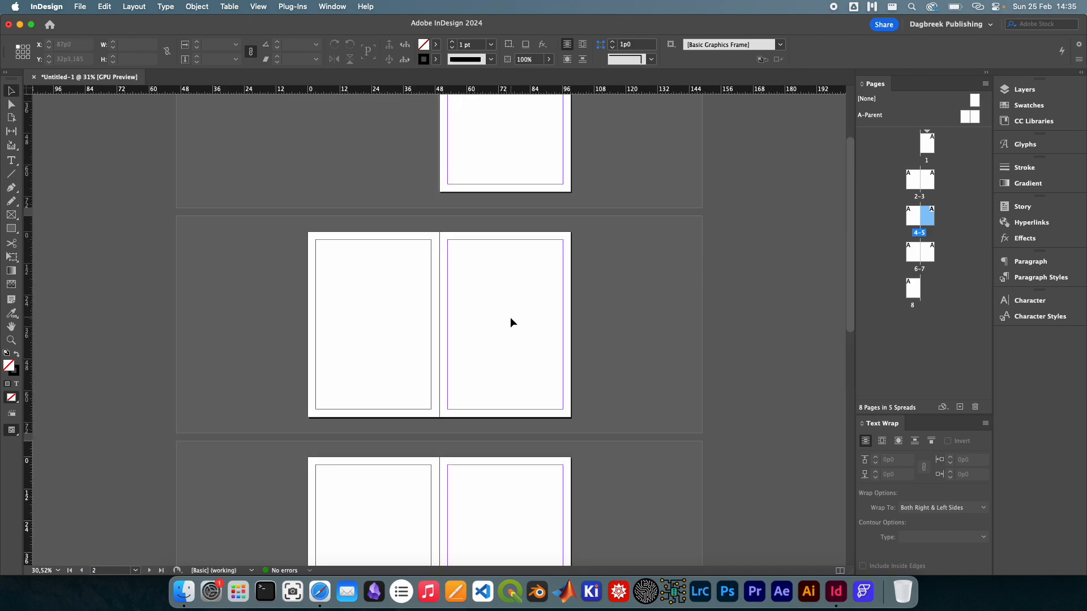
- Draw a text frame filling the margin area of page 2, about 43p7 wide and 64p2 high
scroll(589, 354, "down", 2)
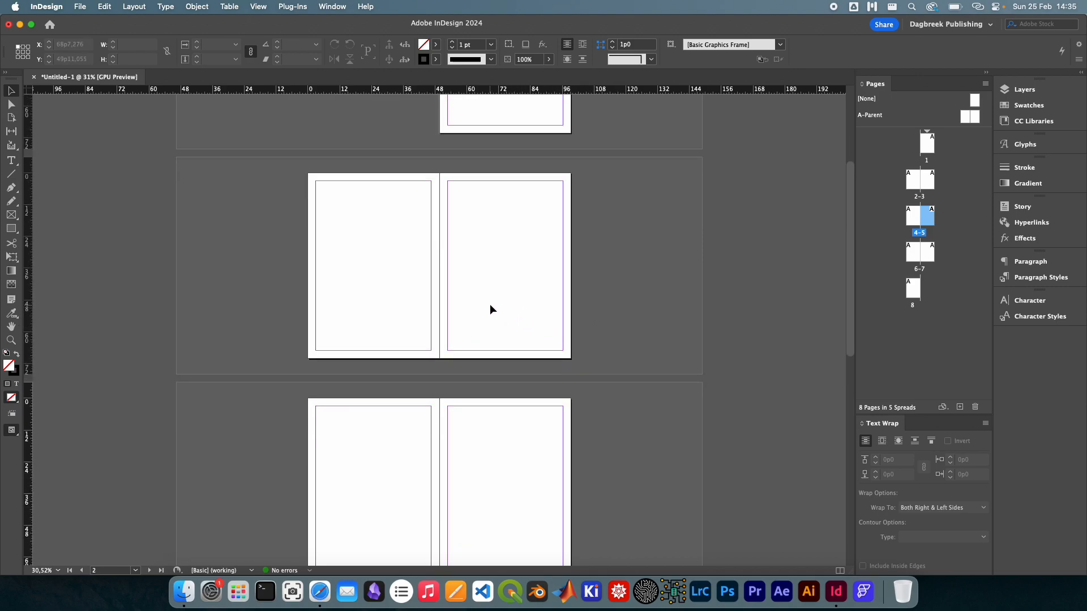
scroll(490, 304, "up", 5)
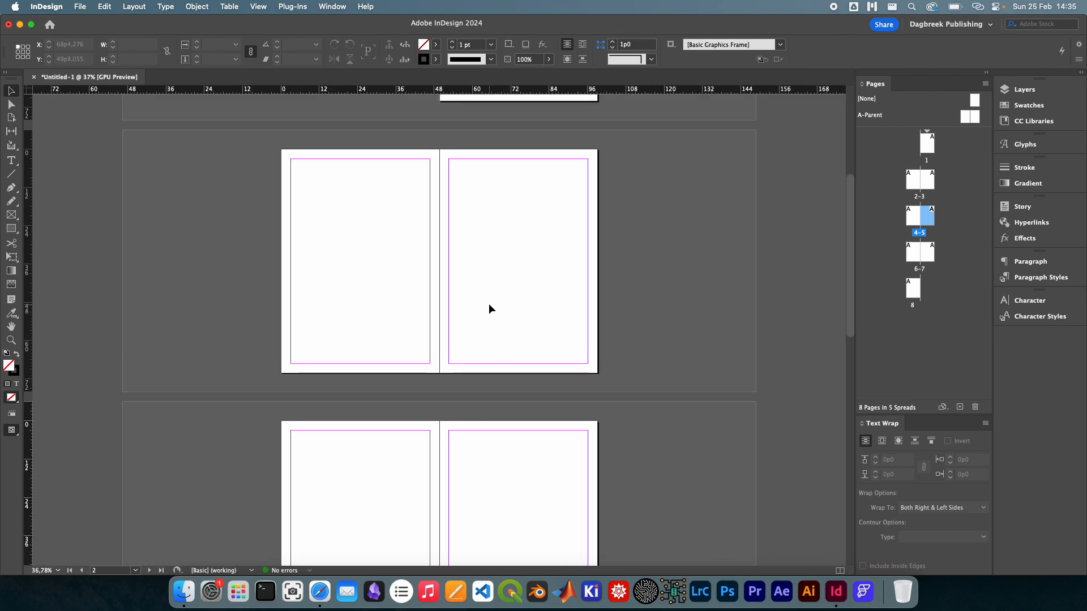
scroll(485, 281, "up", 2)
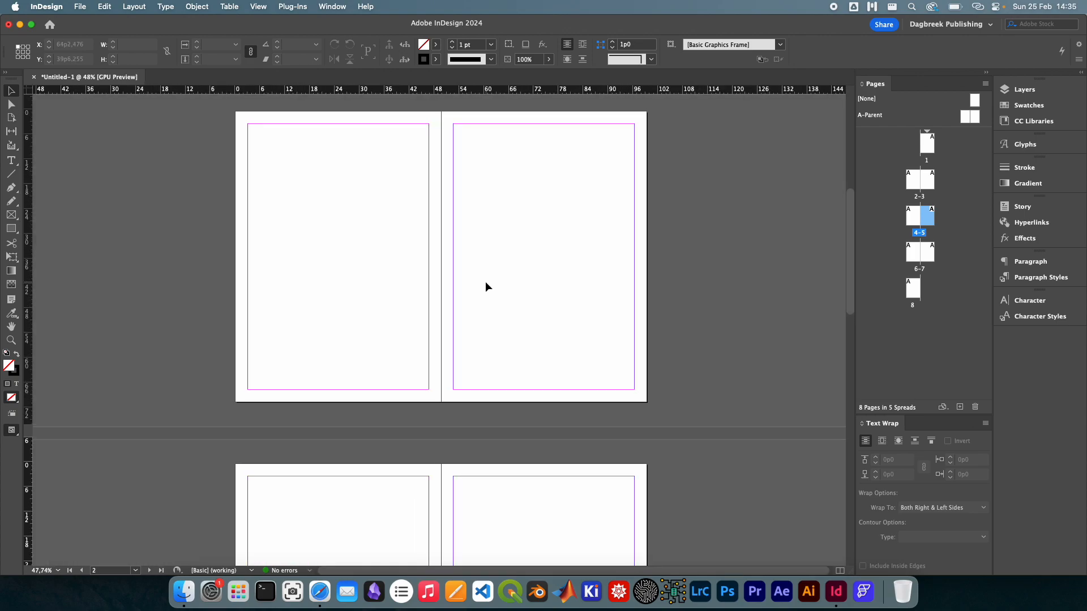
left_click(11, 161)
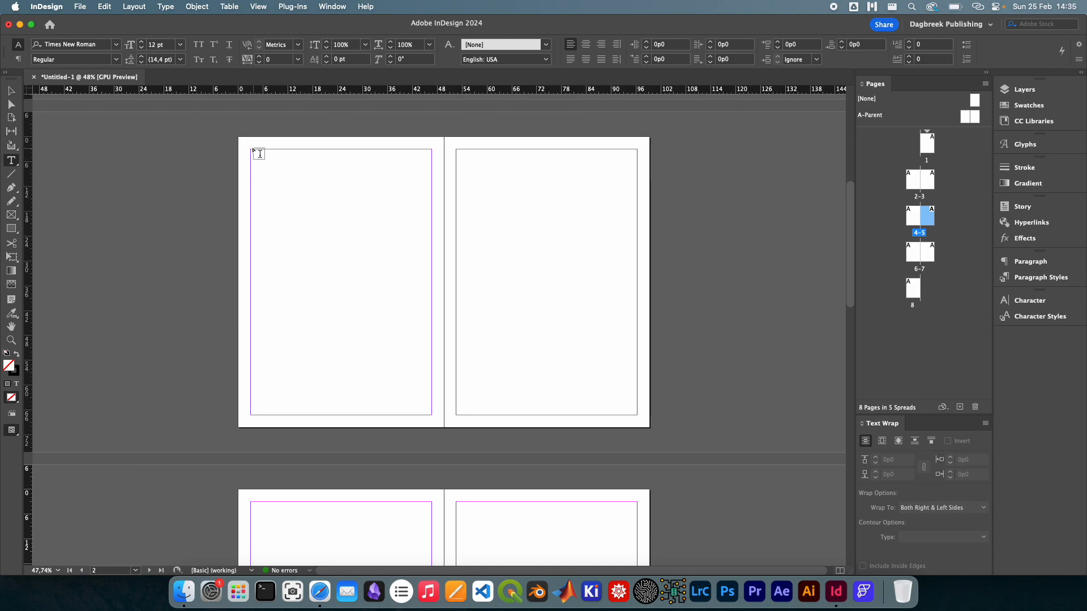
left_click_drag(258, 155, 431, 416)
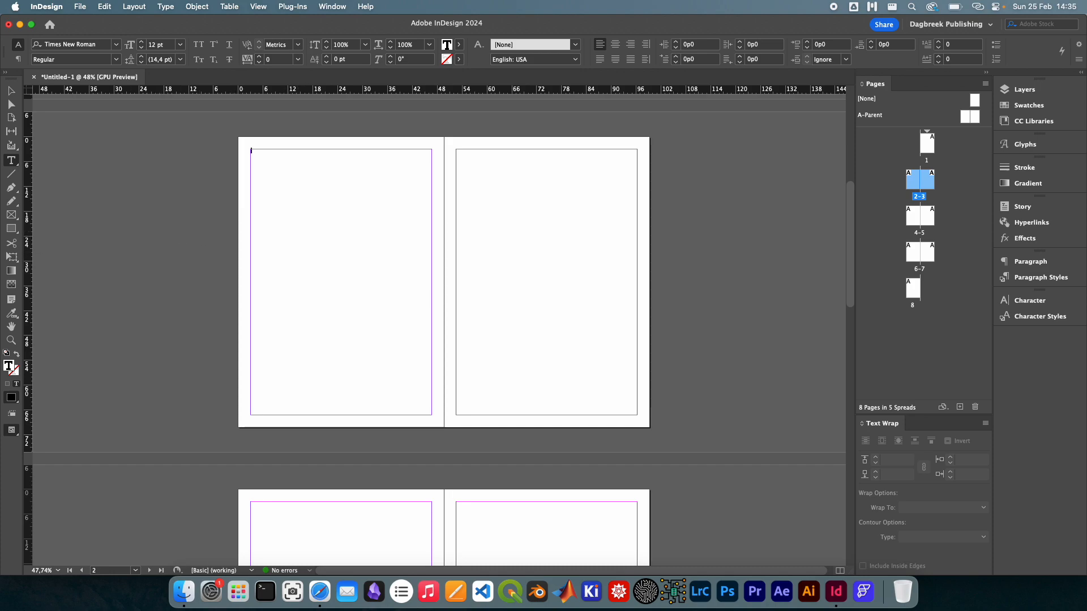
- Place the lorem ipsum text file in the new frame on page 2 and finish text editing
key("super+d")
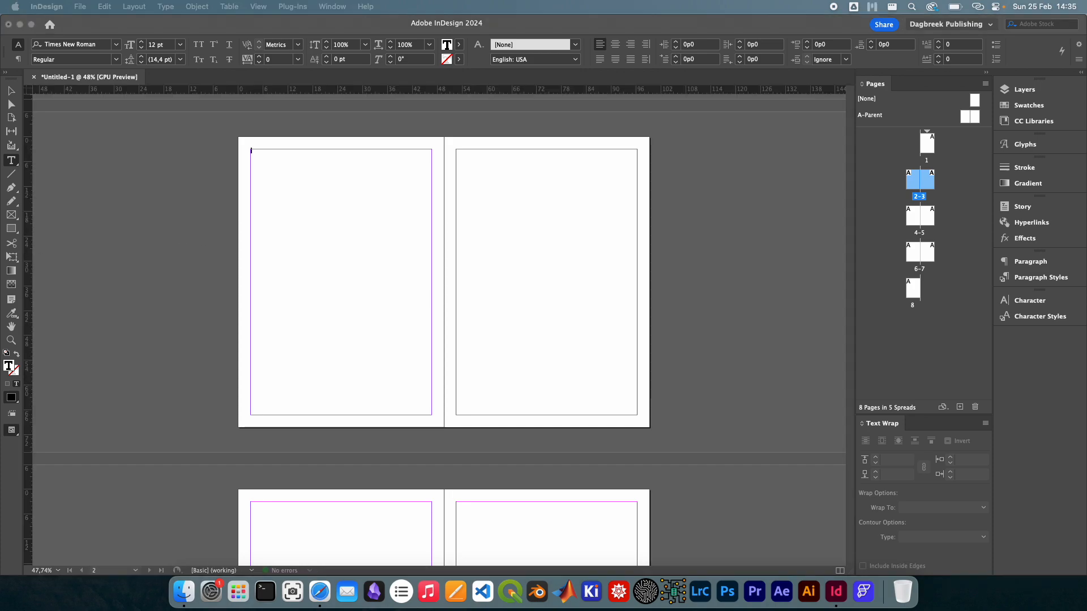
double_click(347, 230)
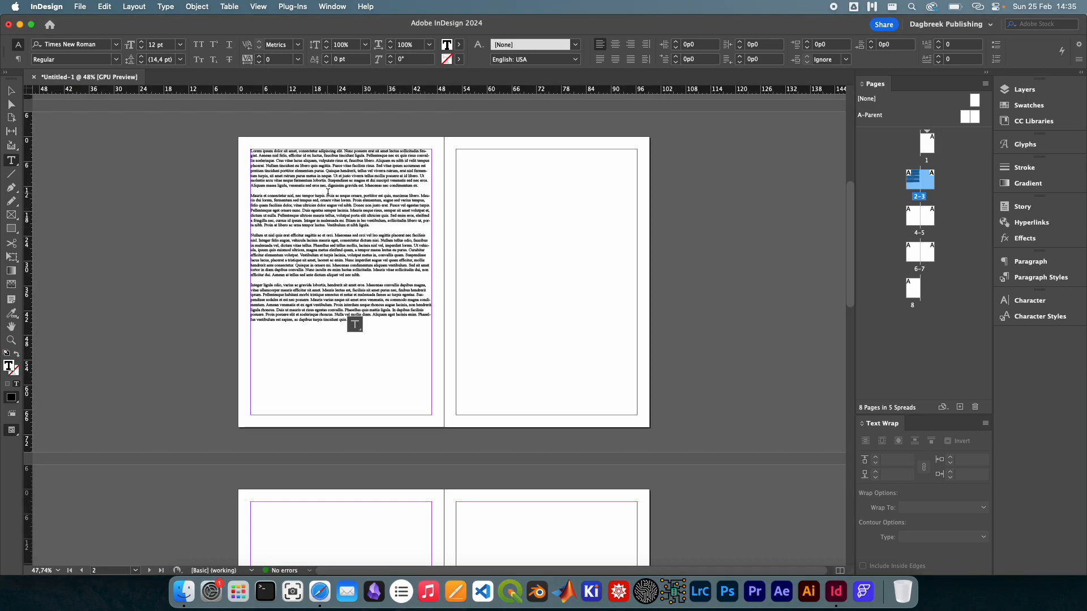
scroll(341, 289, "down", 1)
key("Escape")
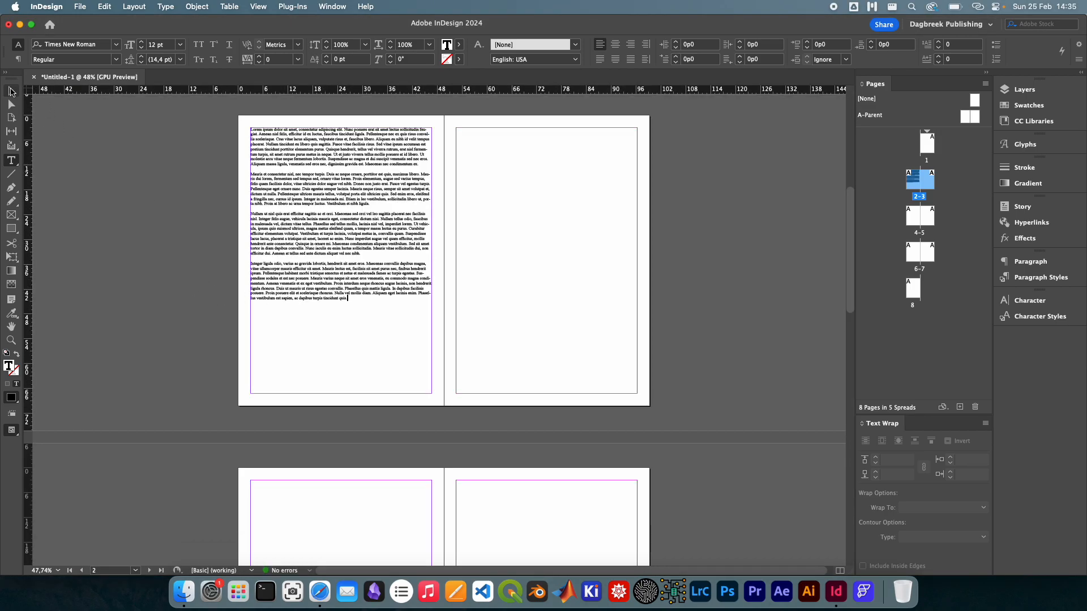
- Divide the page 2 text frame into four columns
scroll(343, 224, "up", 3)
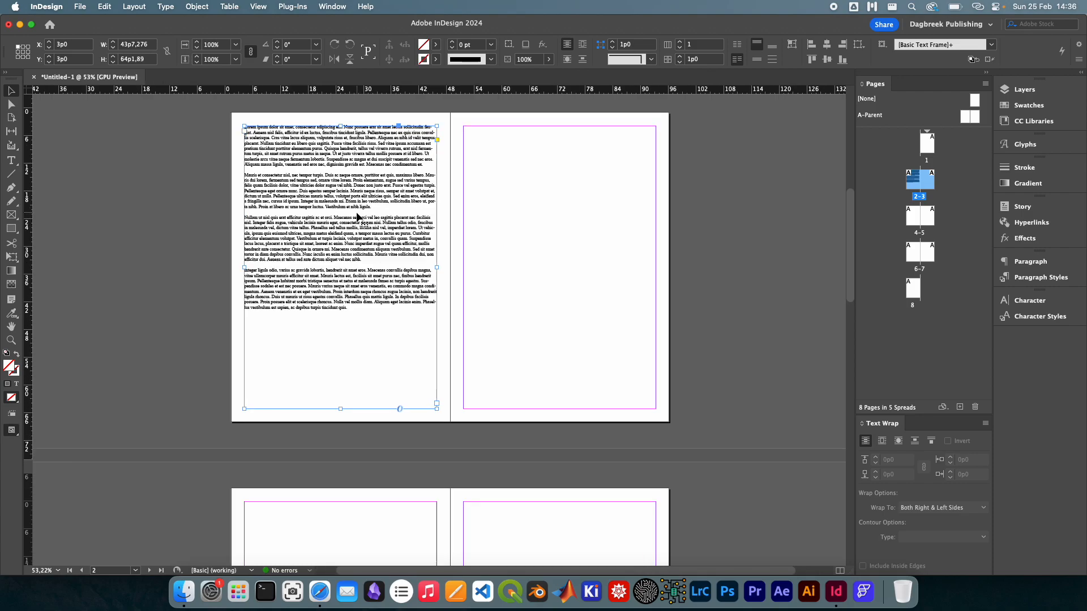
scroll(357, 217, "up", 2)
scroll(359, 218, "up", 3)
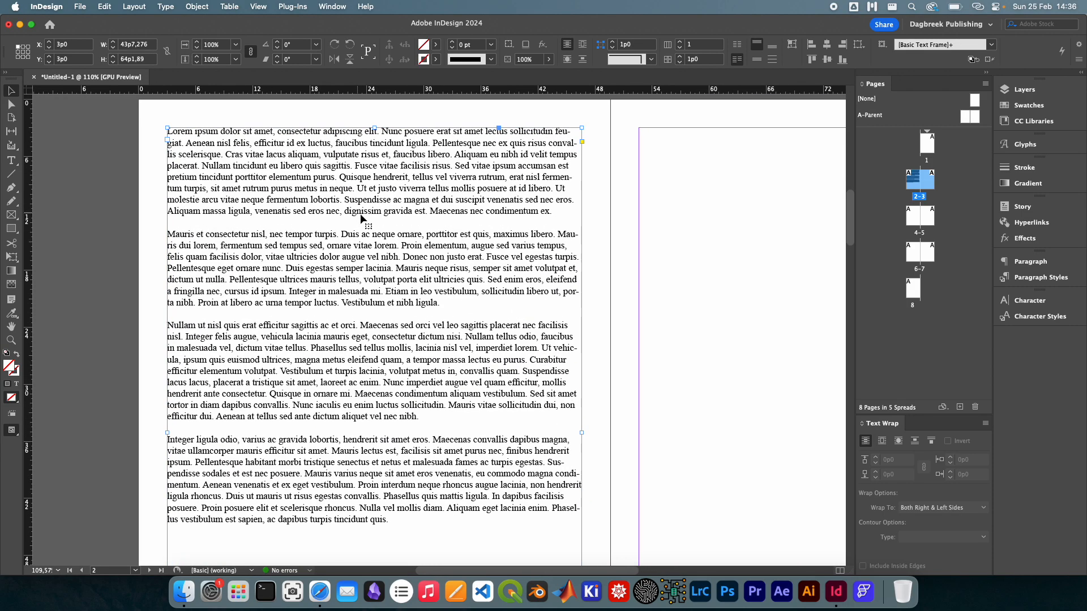
left_click(682, 42)
left_click(682, 42)
left_click(682, 43)
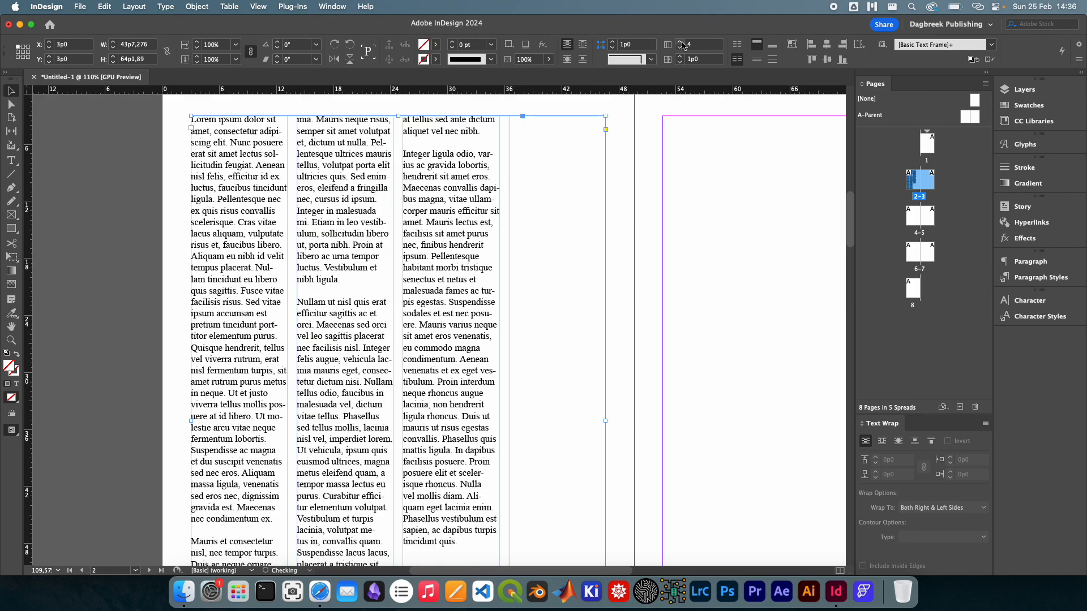
- Shorten the page 2 text frame from its lower edge to about 47p10 high and set it to three columns
scroll(572, 152, "down", 3)
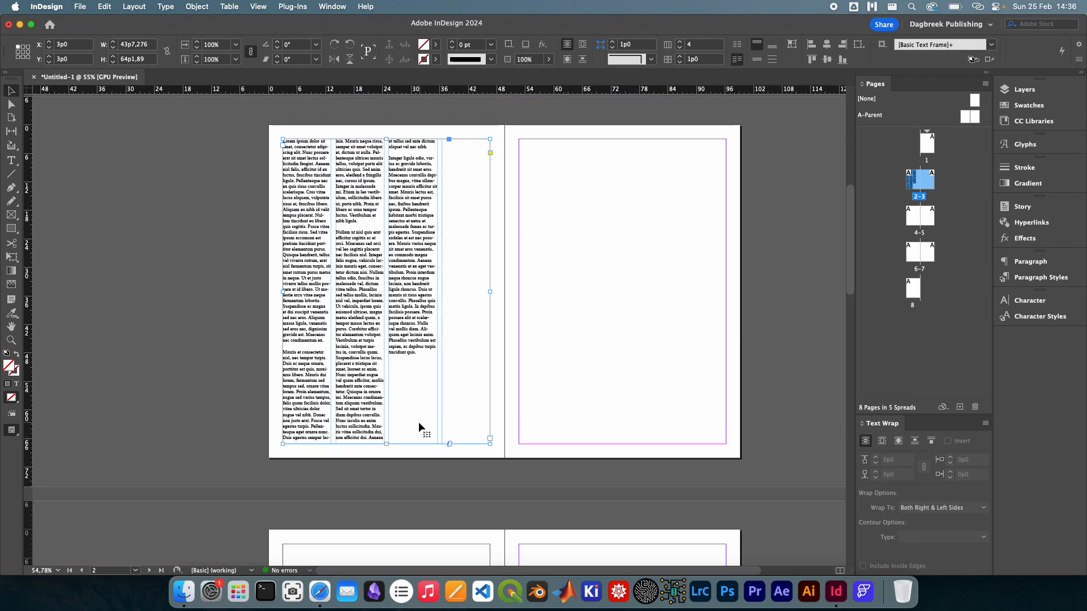
left_click_drag(387, 445, 389, 369)
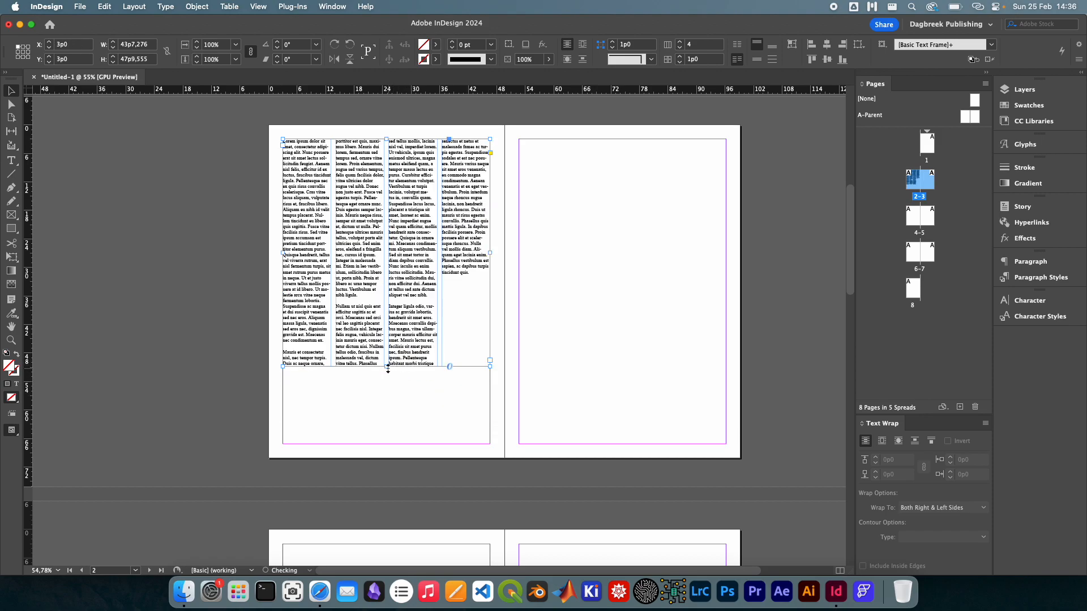
left_click(681, 47)
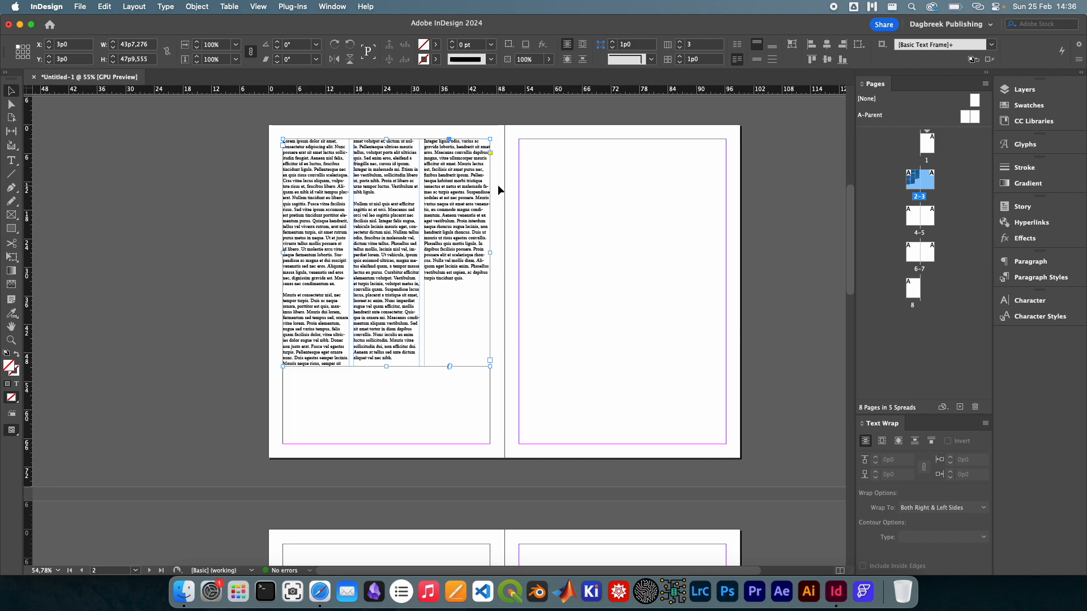
- Justify all the text in the frame with the last line aligned left, and inspect the hyphenated line ends
double_click(338, 210)
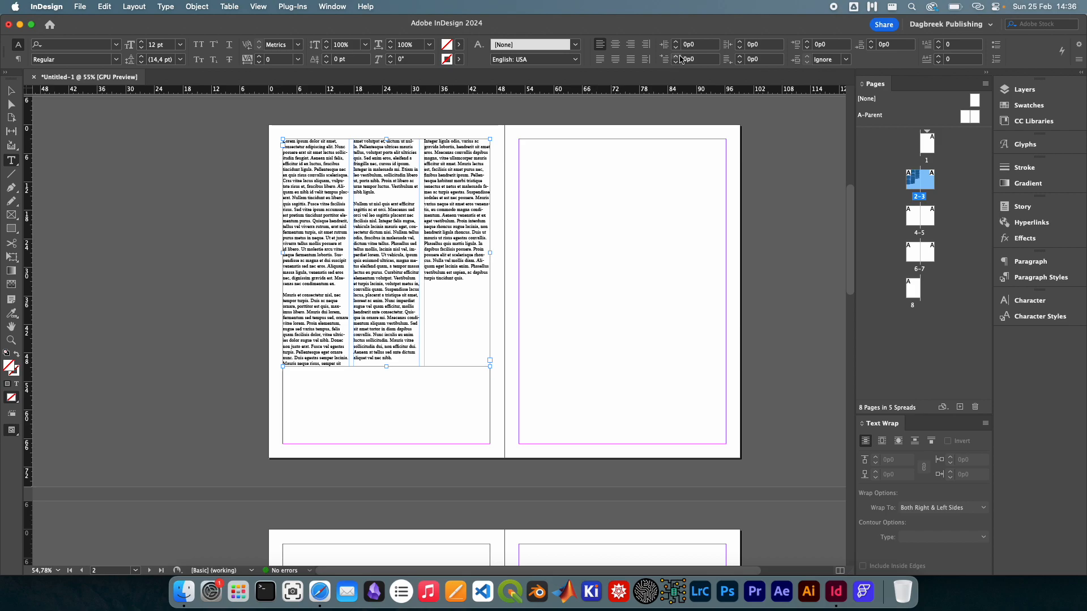
left_click(601, 61)
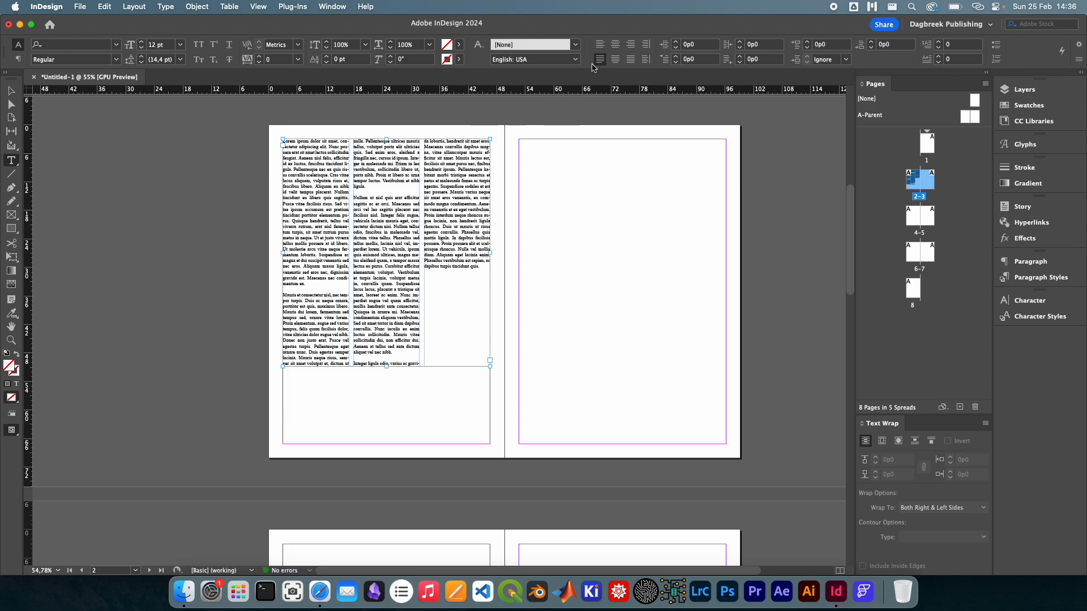
scroll(331, 281, "up", 5)
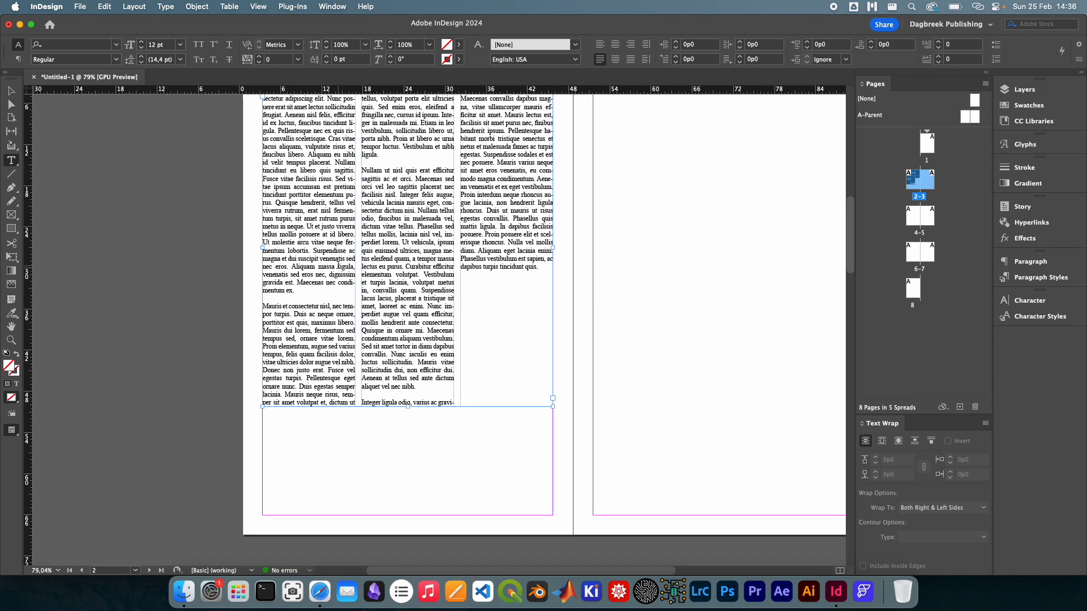
scroll(357, 261, "up", 4)
scroll(436, 270, "up", 4)
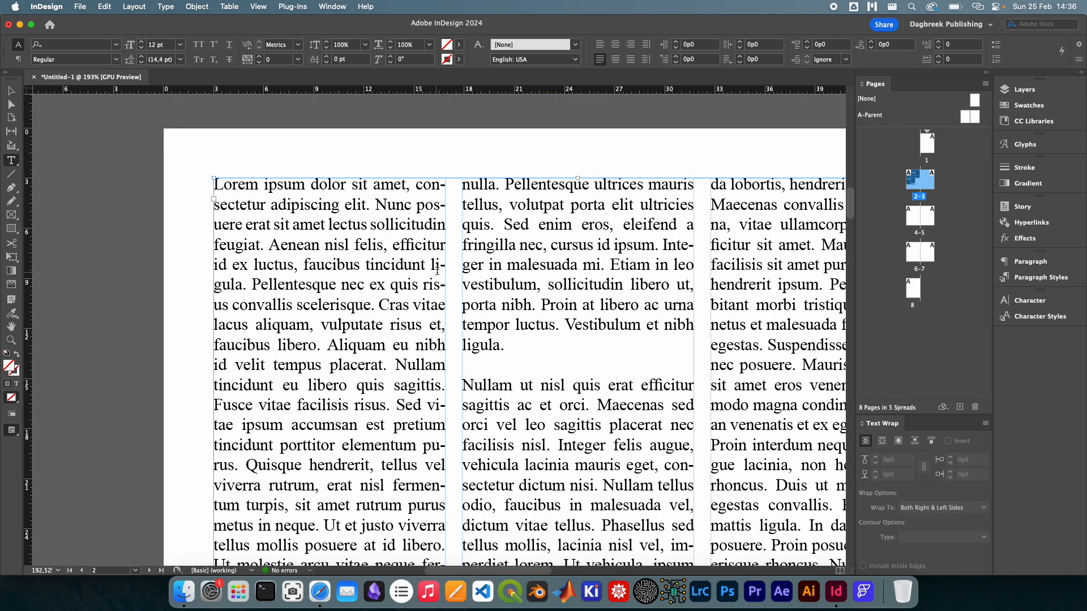
left_click(441, 266)
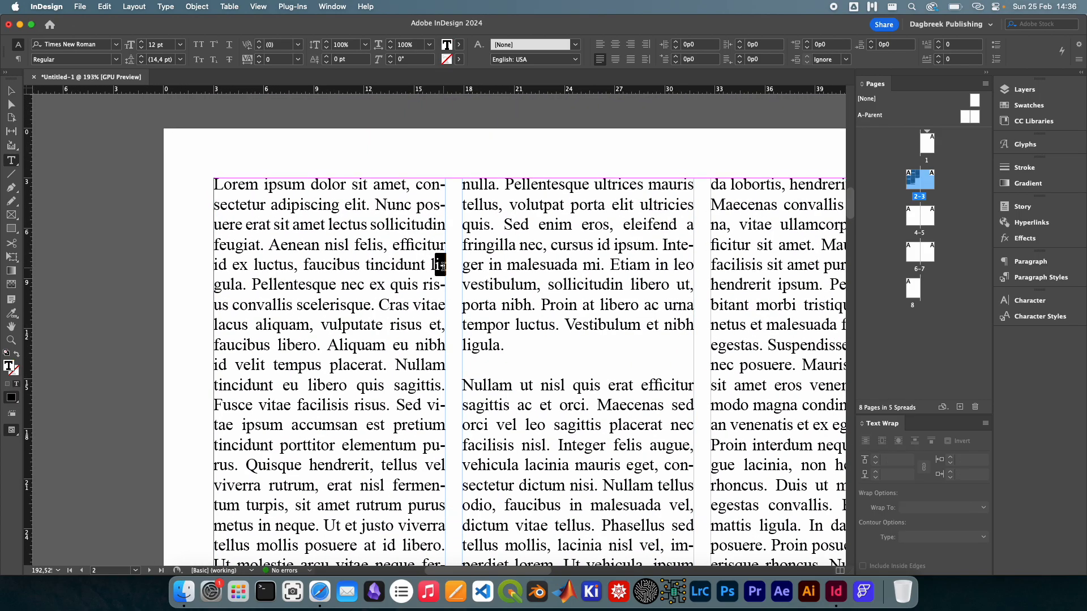
- Add two lines above the body text in the first column: "Title" and the author's name preceded by a dash
scroll(395, 269, "down", 8)
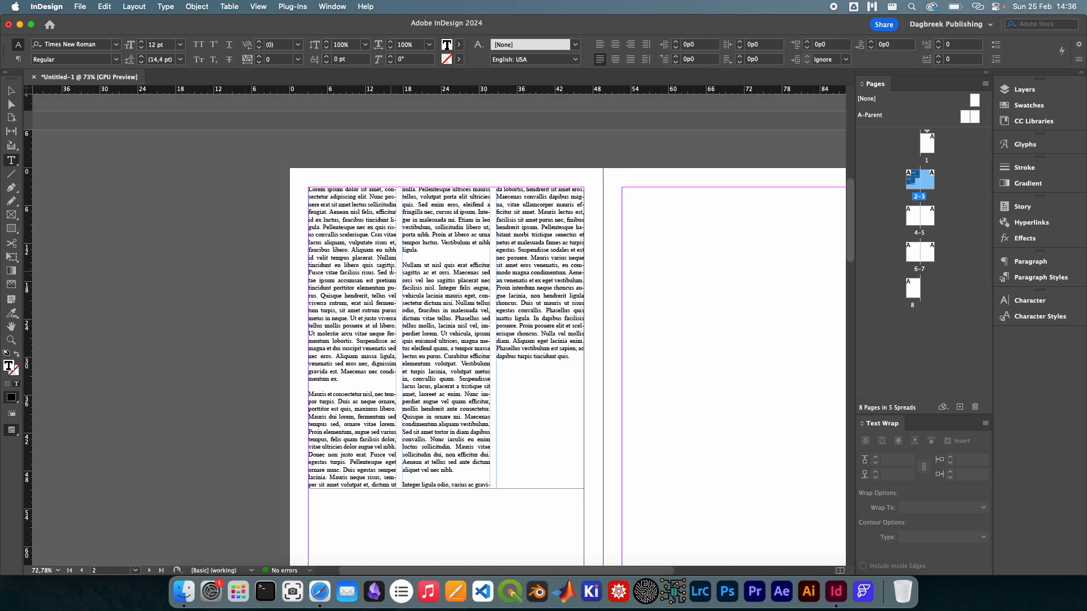
scroll(354, 239, "down", 1)
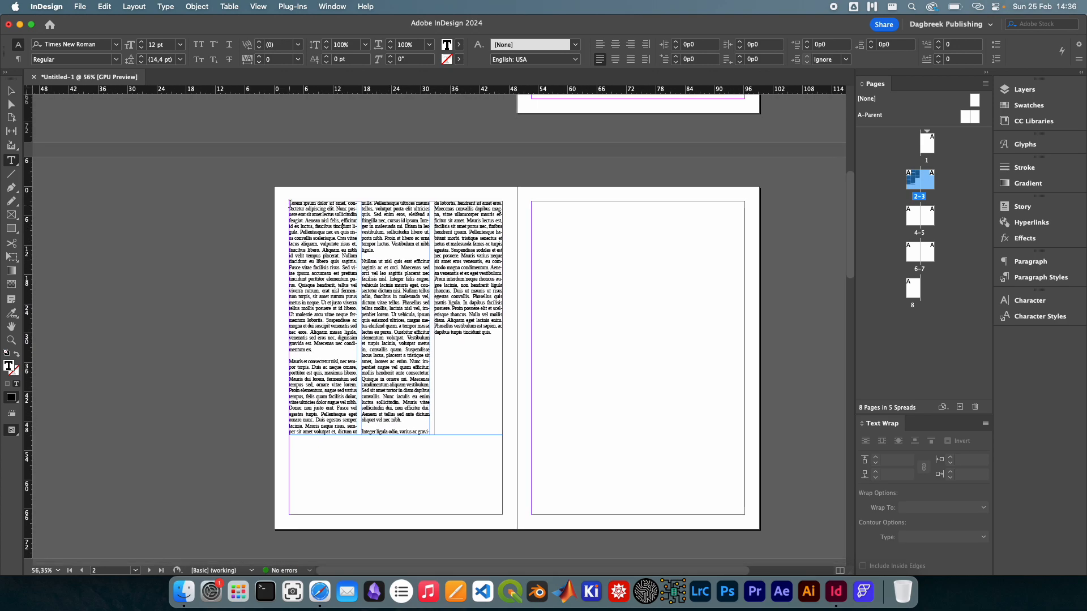
left_click(289, 203)
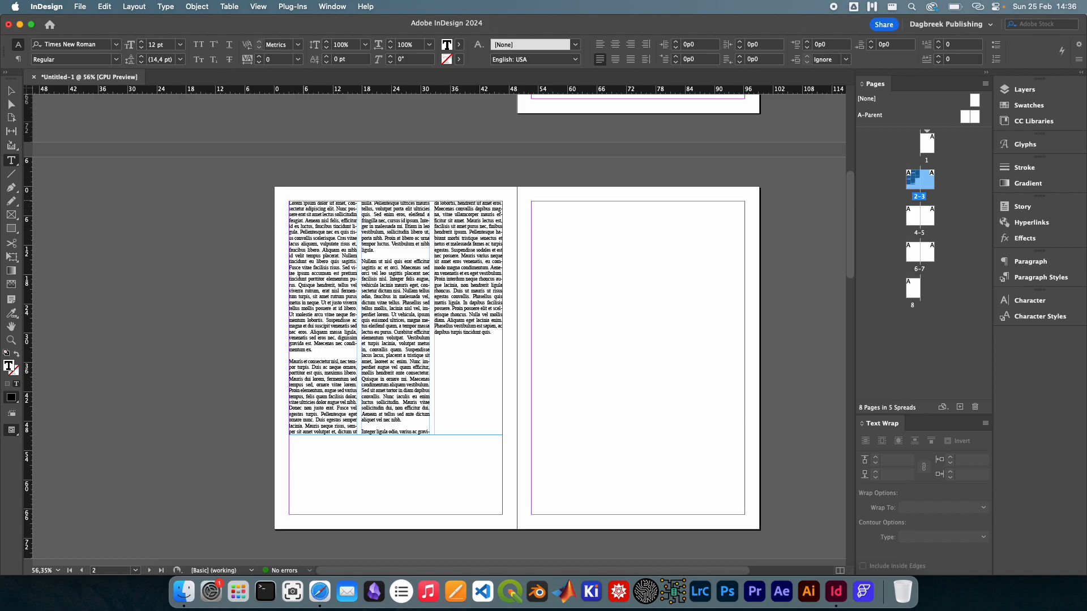
key("Return")
key("Return")
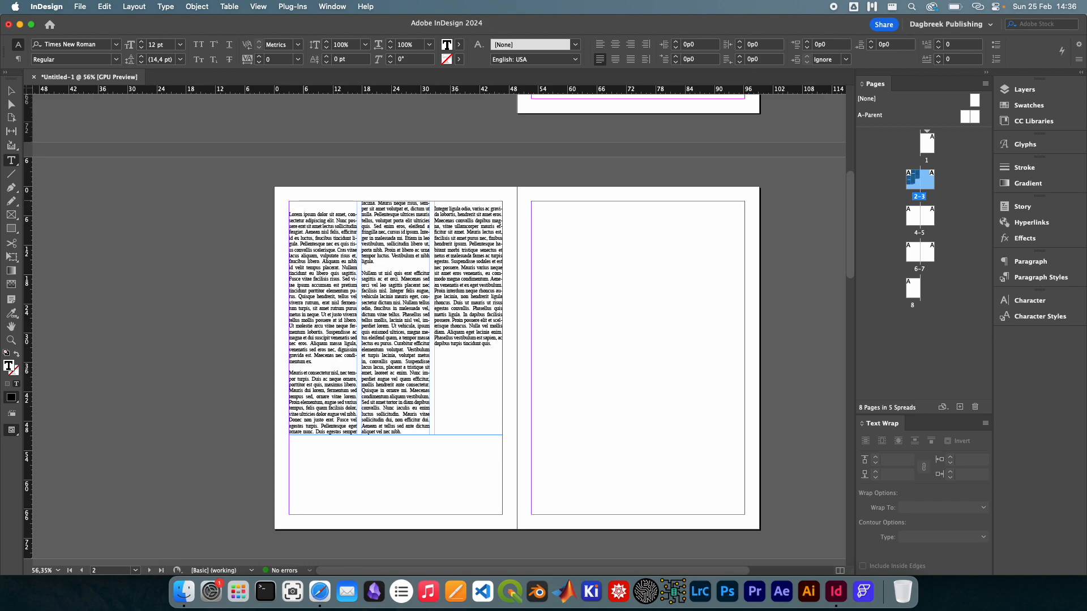
type("Title")
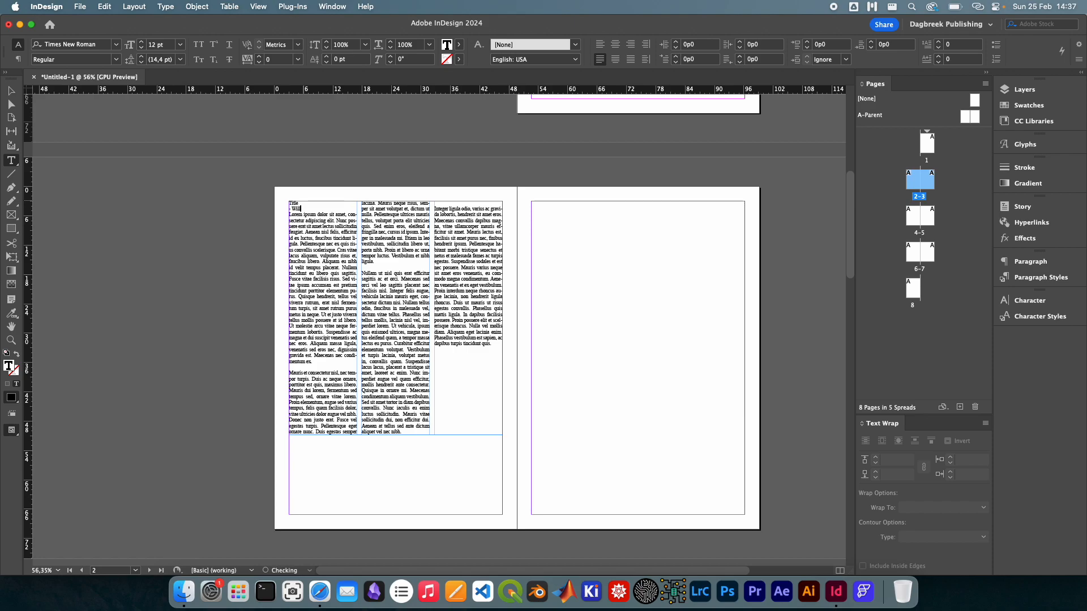
type("Gordge")
- Change the font of the word "Title" to Academy Engraved LET
scroll(318, 256, "up", 3)
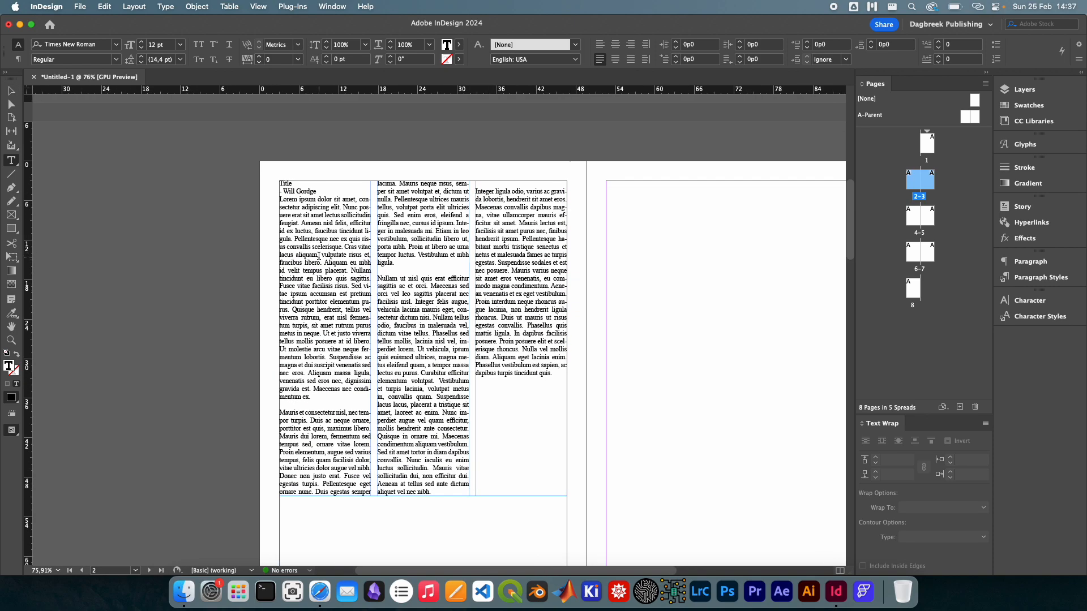
double_click(295, 183)
left_click(118, 45)
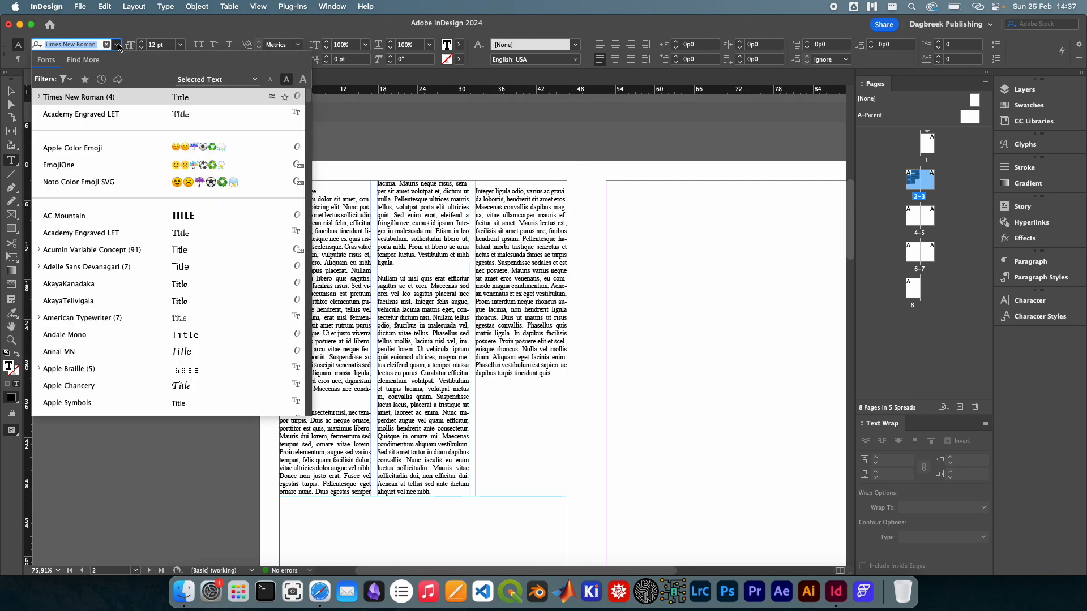
left_click(116, 113)
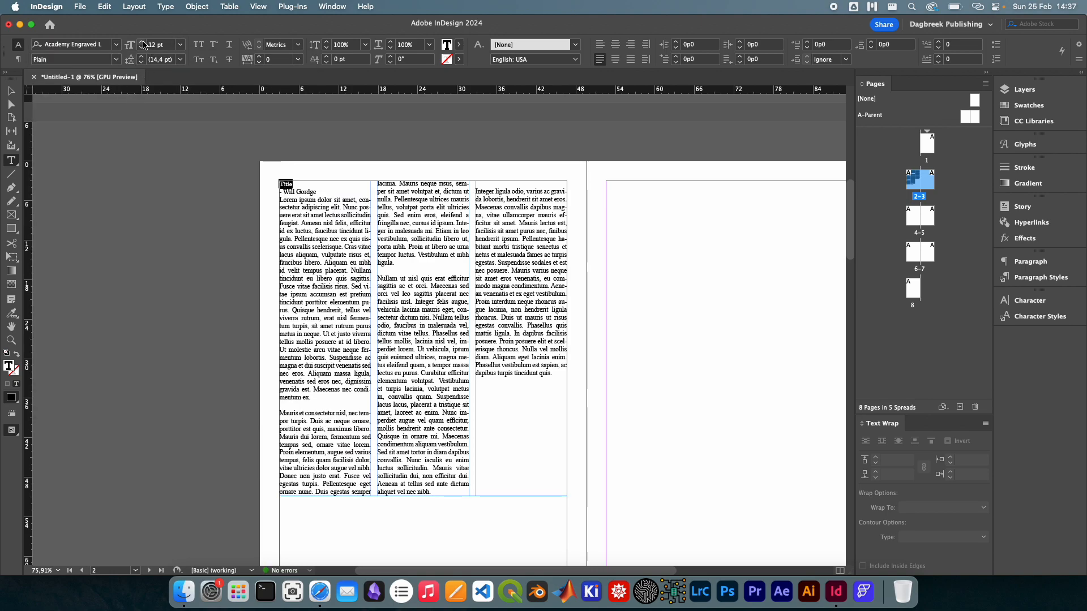
- Increase the font size of the word "Title" to 30 pt
left_click(143, 42)
left_click(143, 43)
left_click(144, 43)
left_click(144, 42)
left_click(143, 42)
left_click(143, 42)
left_click(143, 42)
left_click(143, 43)
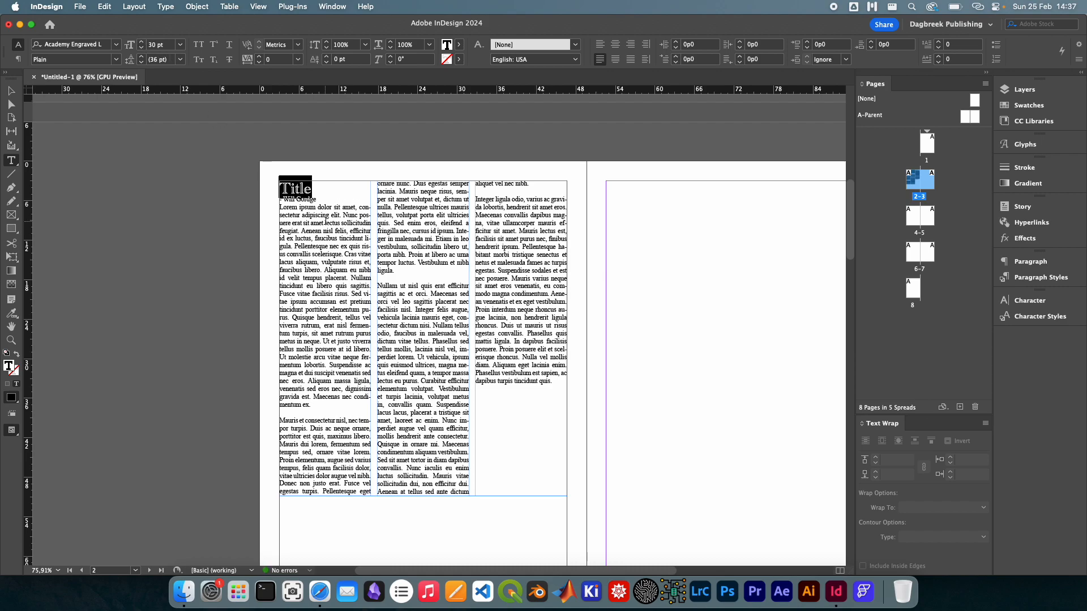
- Set the author line beneath the title in the Bold Italic style of Times New Roman
left_click_drag(320, 195, 273, 201)
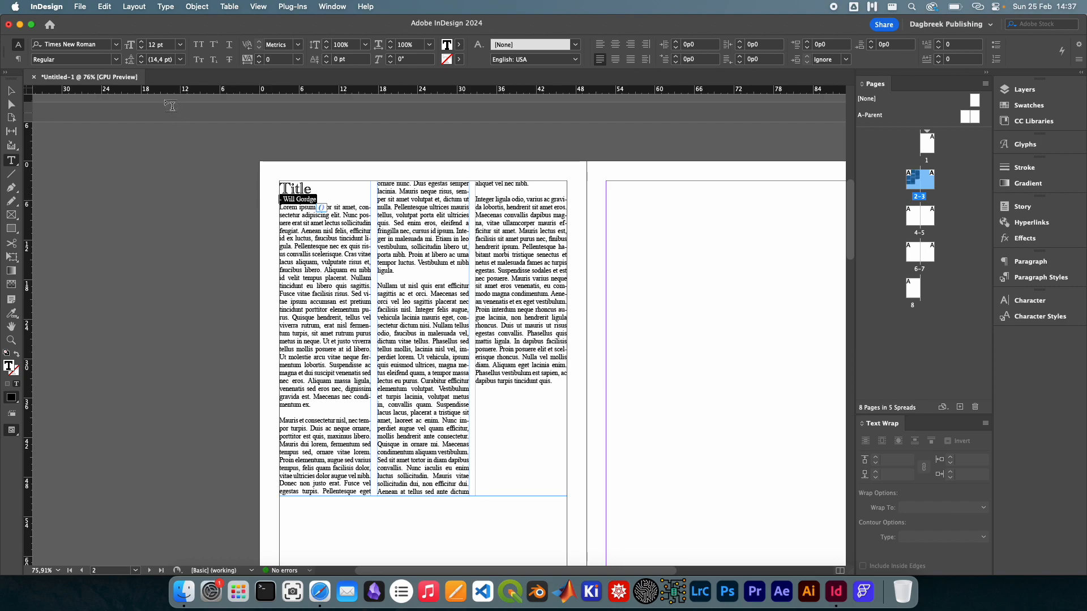
left_click(117, 59)
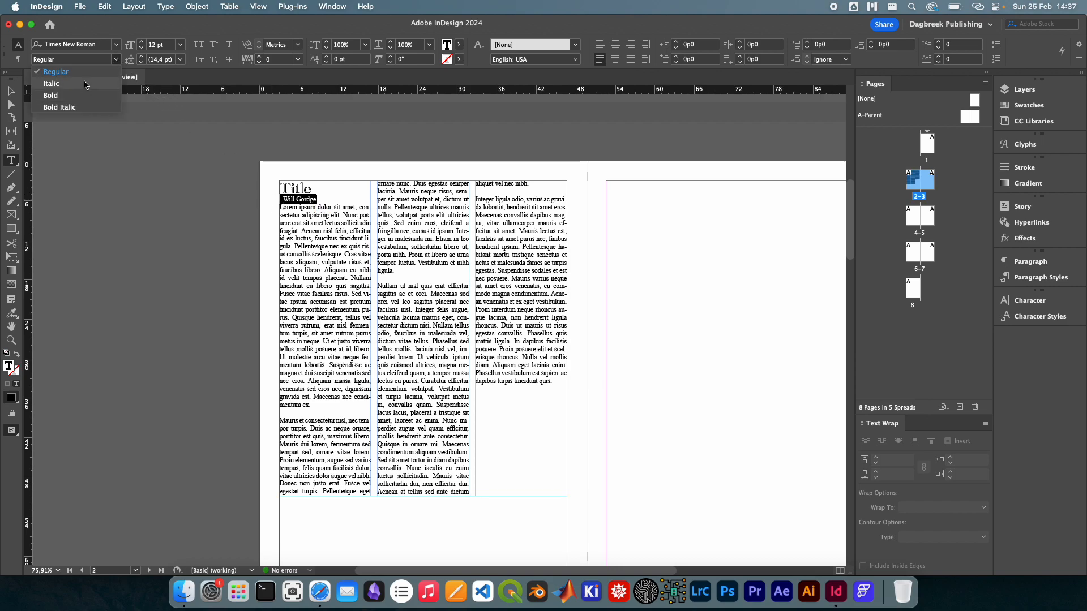
left_click(59, 108)
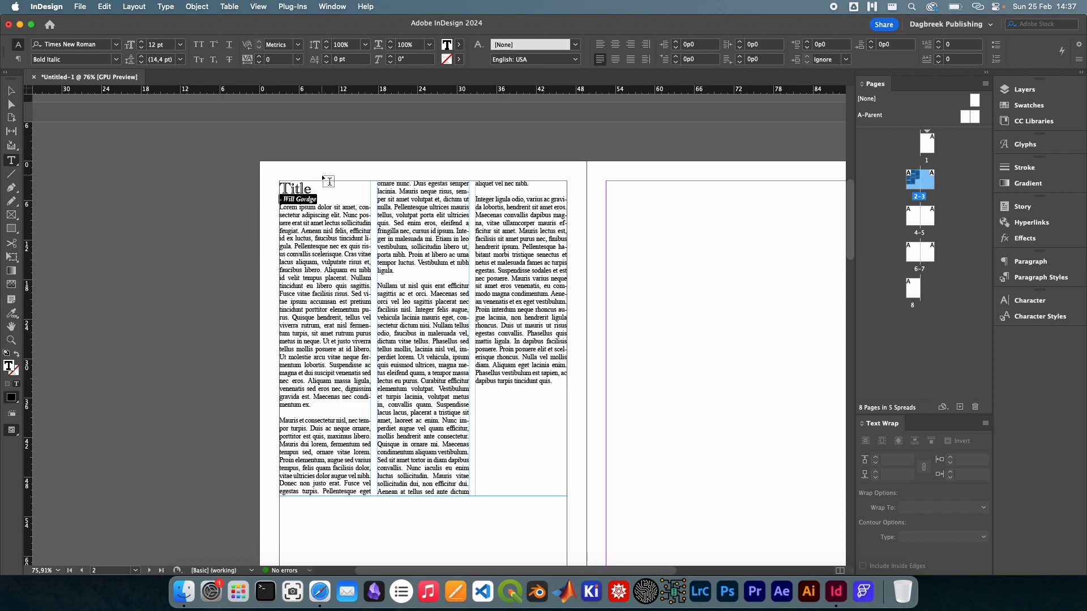
- Centre the word "Title" at the head of the first column
left_click(325, 197)
left_click_drag(313, 188, 279, 189)
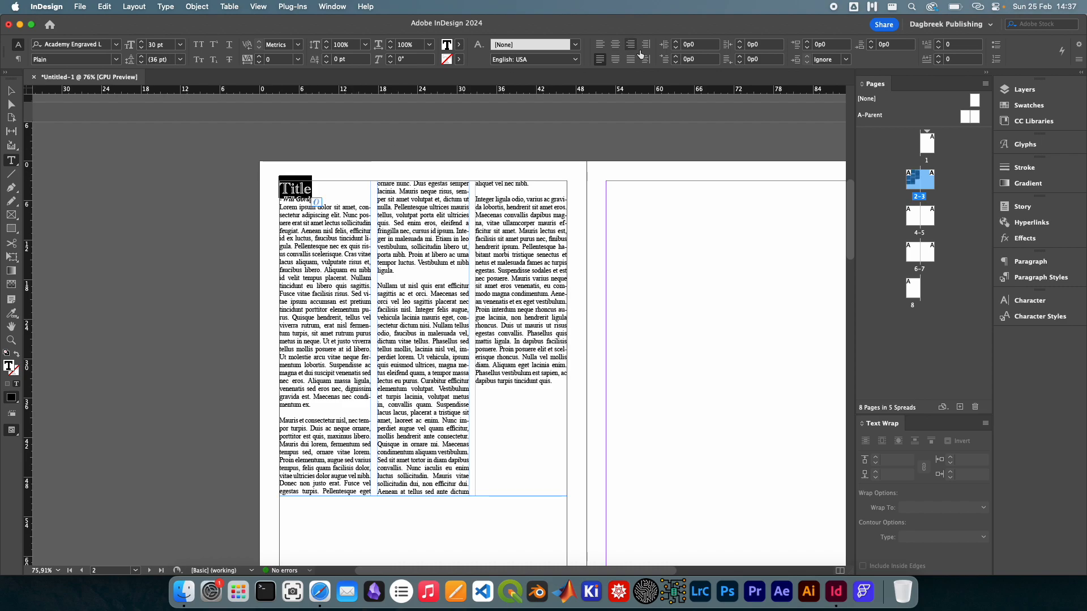
left_click(616, 44)
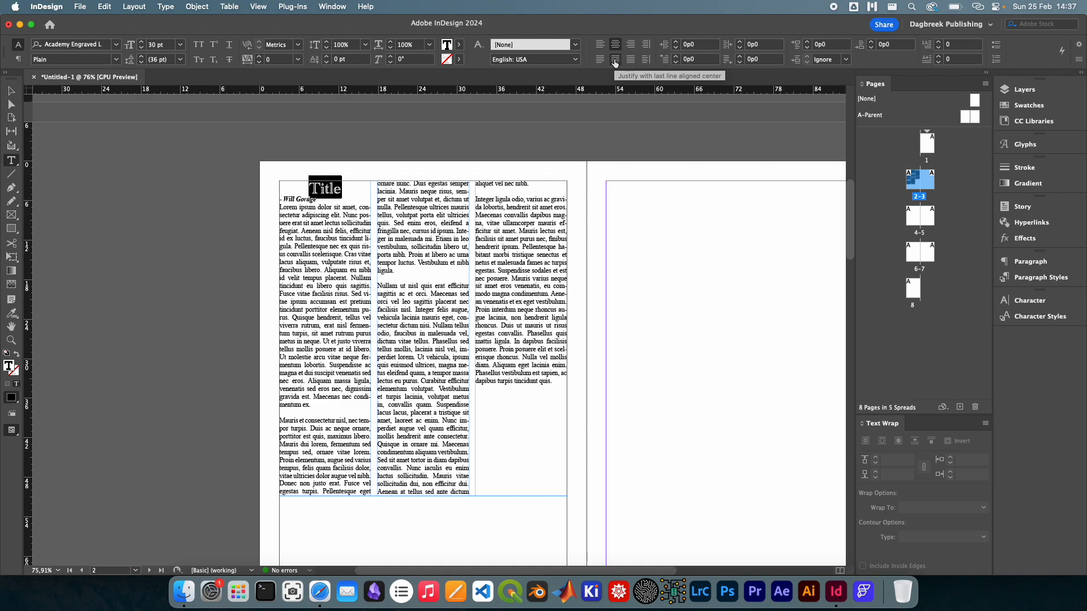
- Right-align the author line beneath the title
left_click_drag(321, 208, 280, 199)
left_click(321, 202)
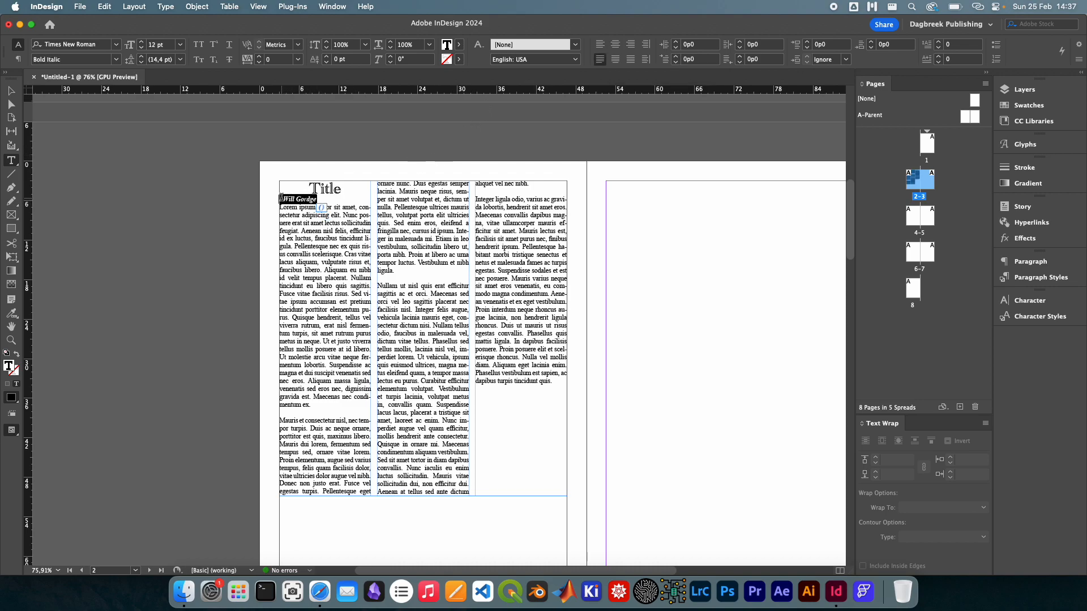
left_click(629, 45)
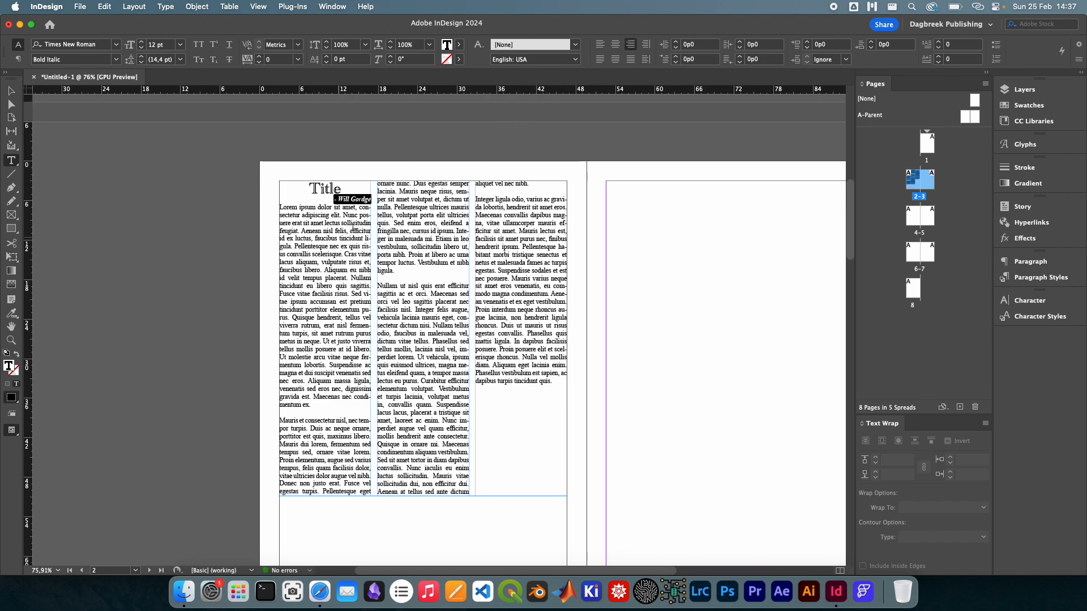
left_click(12, 92)
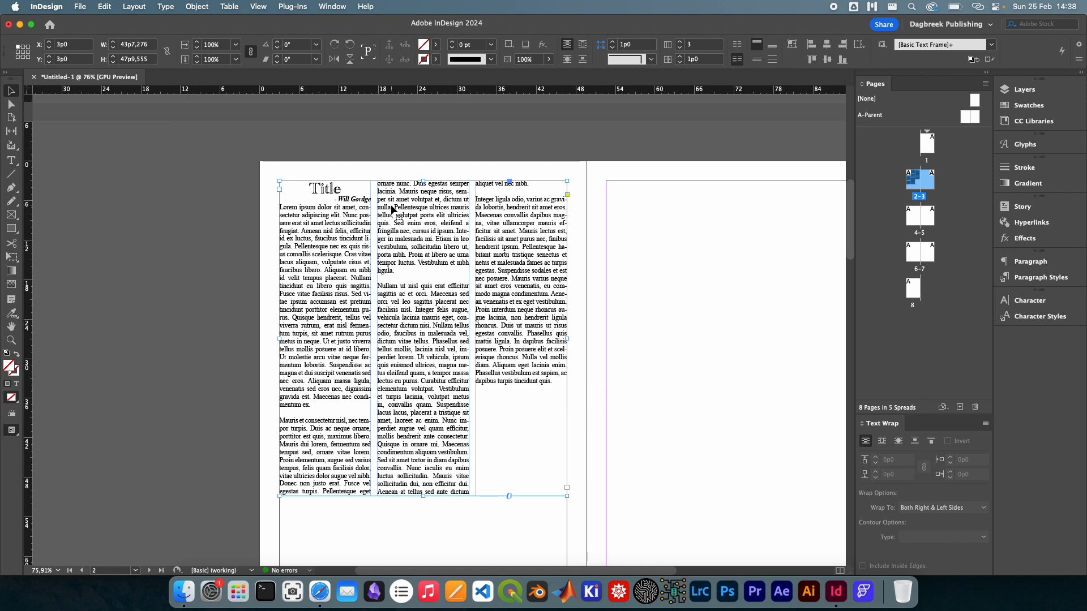
- Set the paragraph layout of the word "Title" to Span Columns with its live preview on
double_click(332, 189)
triple_click(332, 189)
mouse_move(315, 231)
left_mouse_down()
mouse_move(340, 252)
mouse_move(312, 231)
mouse_move(301, 191)
mouse_move(324, 248)
left_mouse_up()
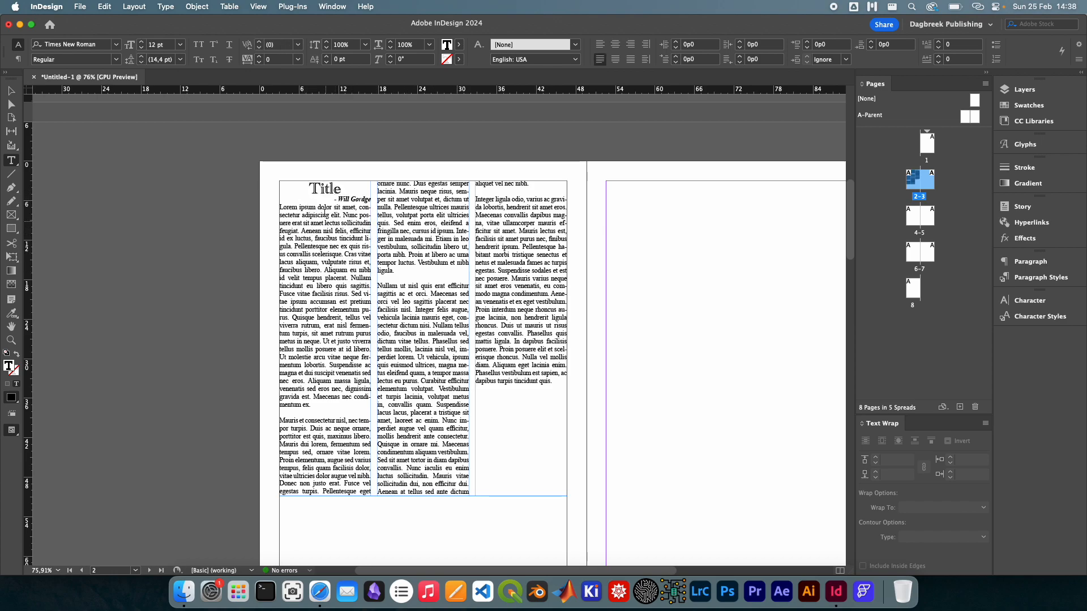
double_click(349, 190)
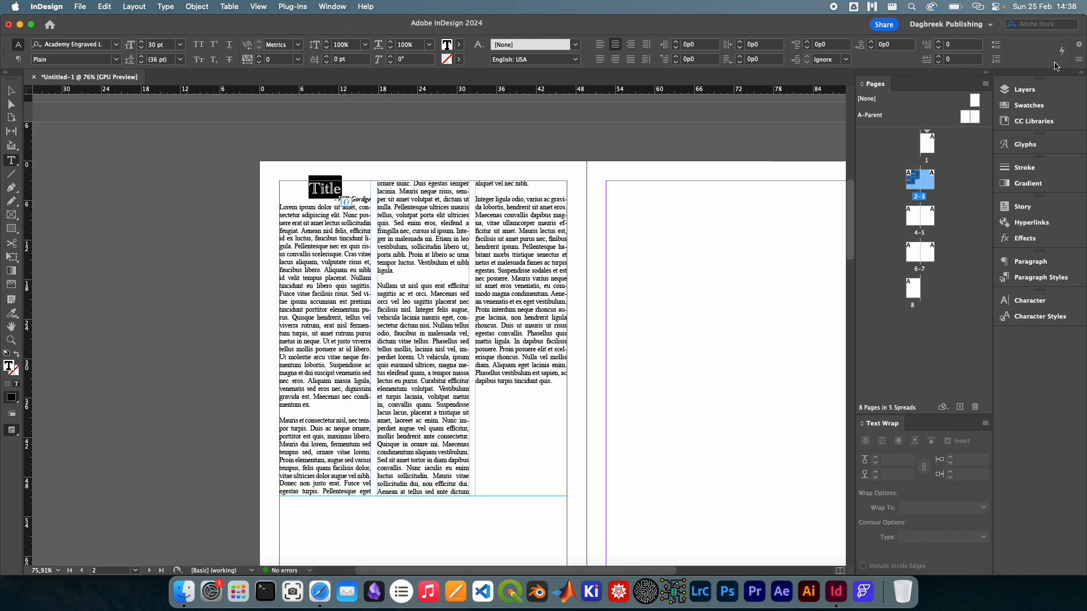
left_click(1078, 59)
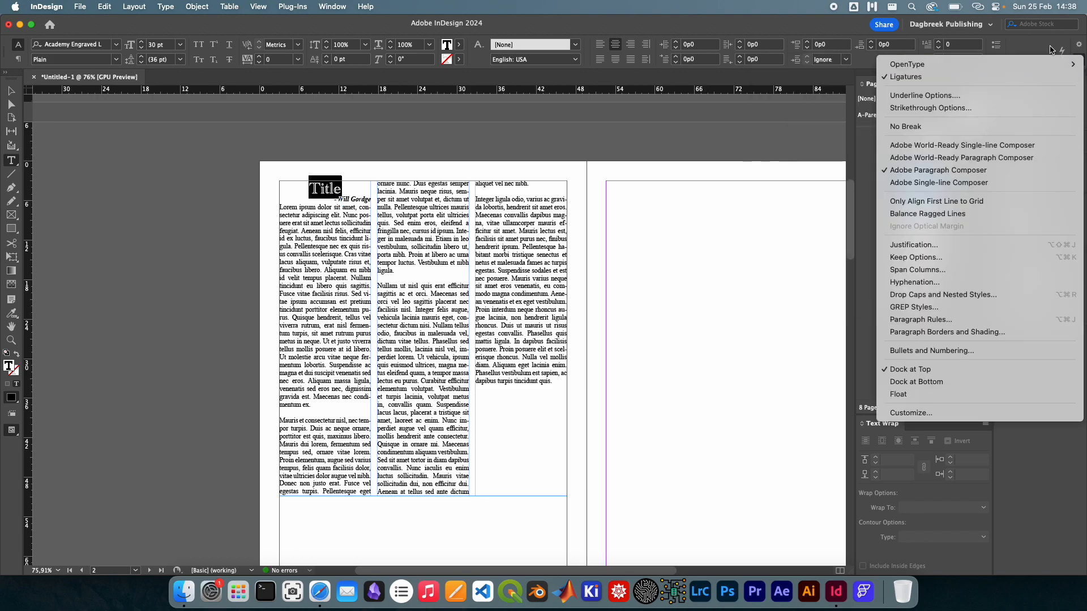
left_click(1017, 45)
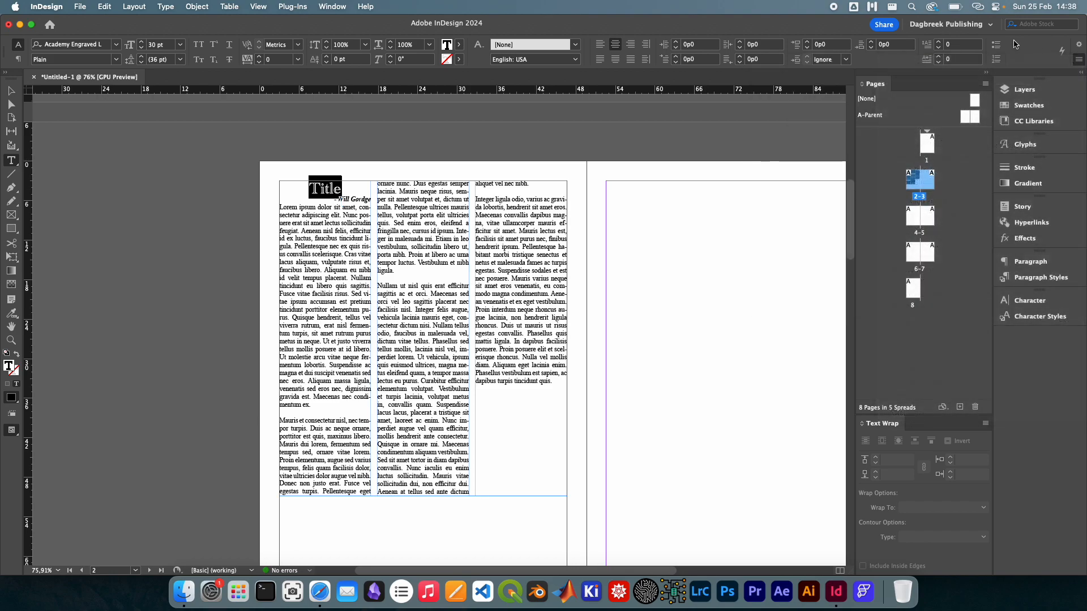
left_click(1079, 63)
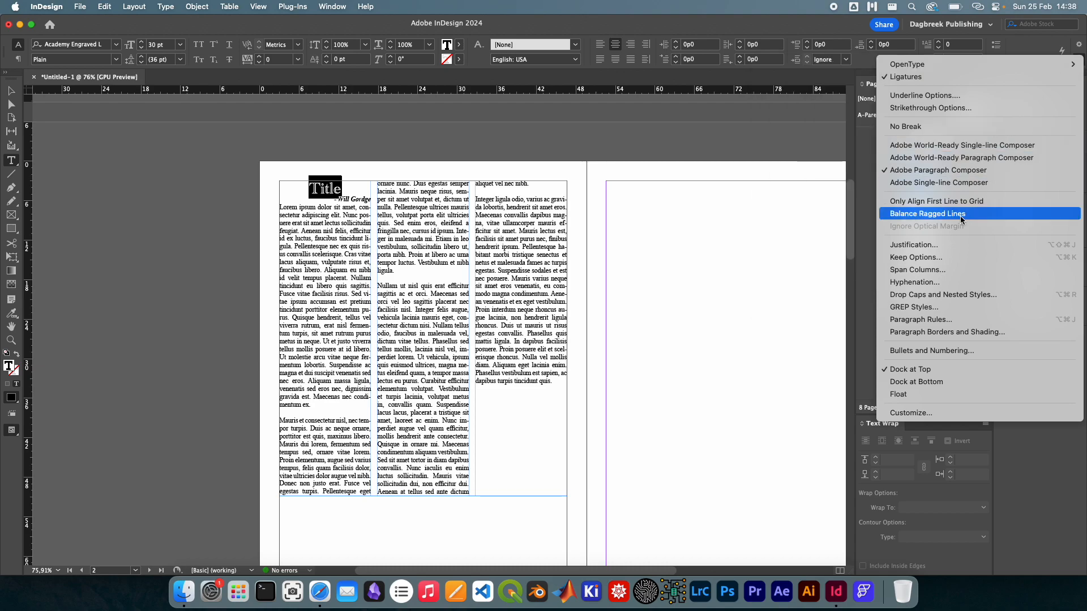
left_click(922, 271)
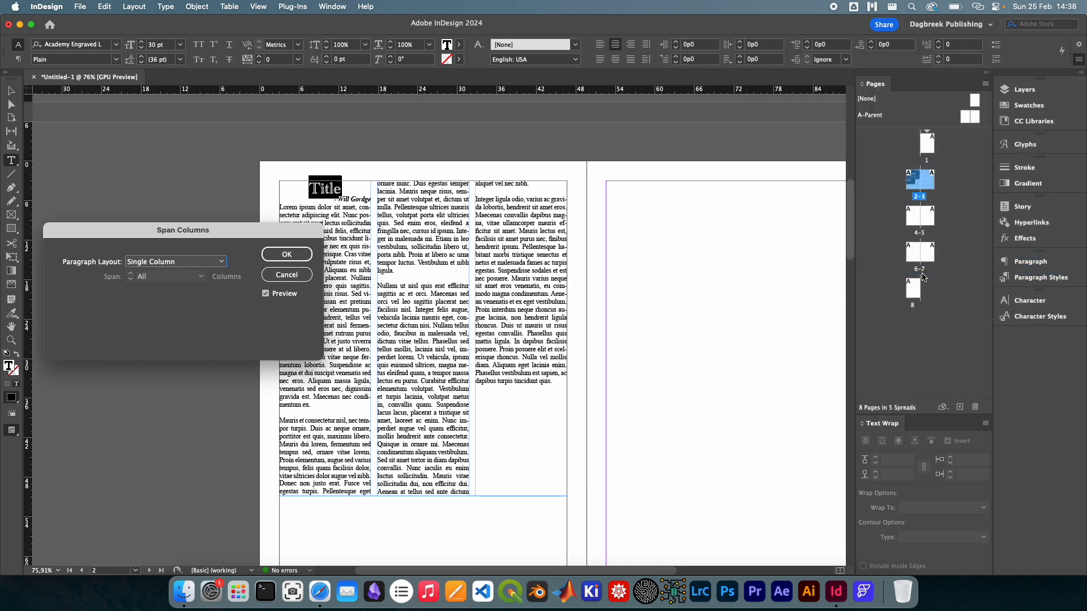
left_click(220, 263)
left_click(188, 284)
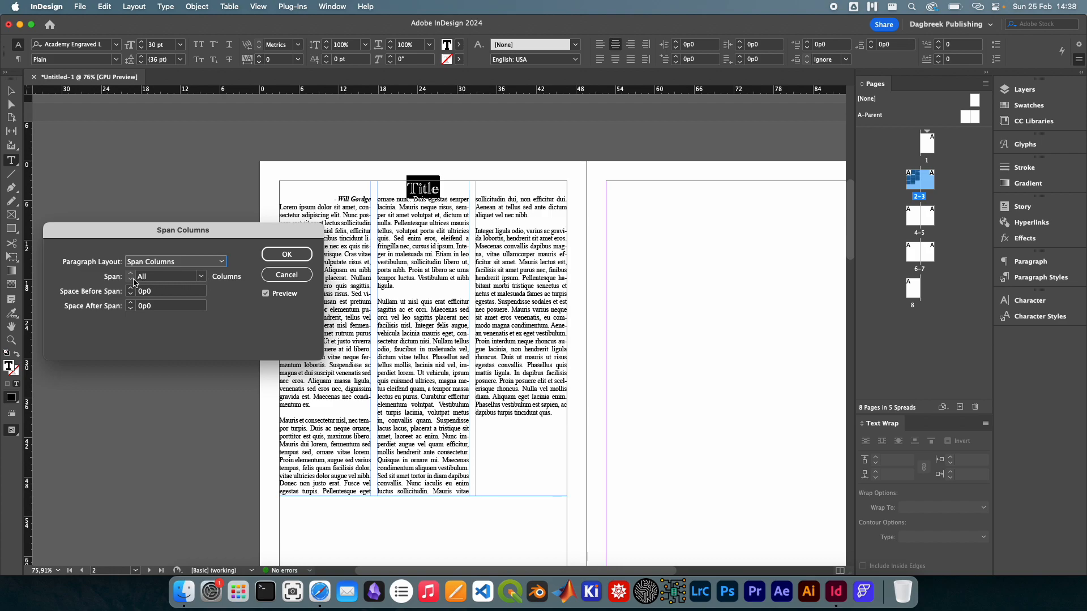
- Try a span of 2 columns for the title, set the span back to All and apply it
left_click(190, 277)
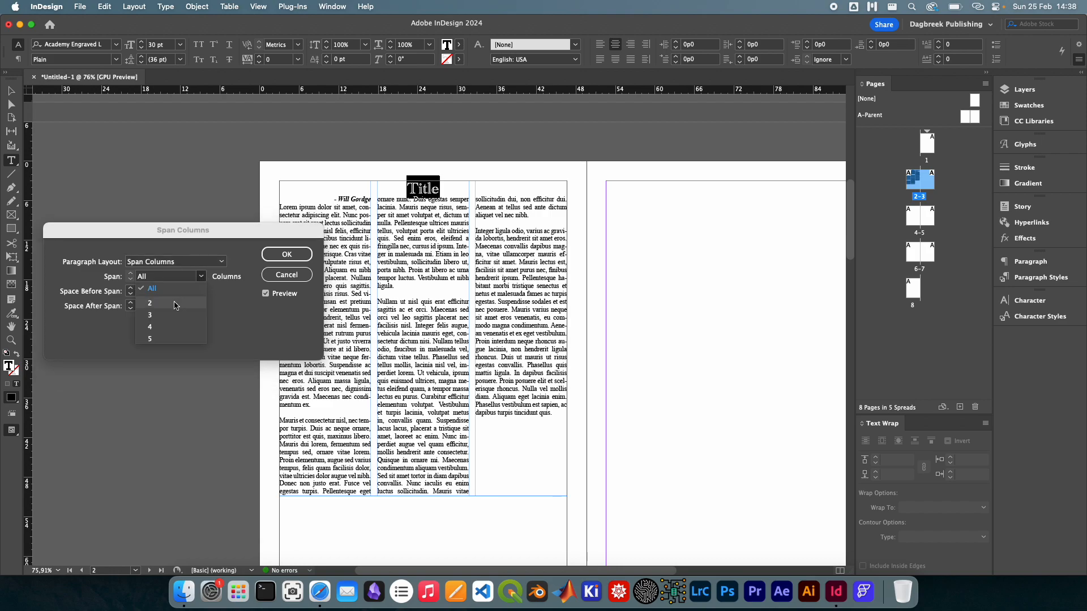
left_click(175, 304)
left_click(200, 276)
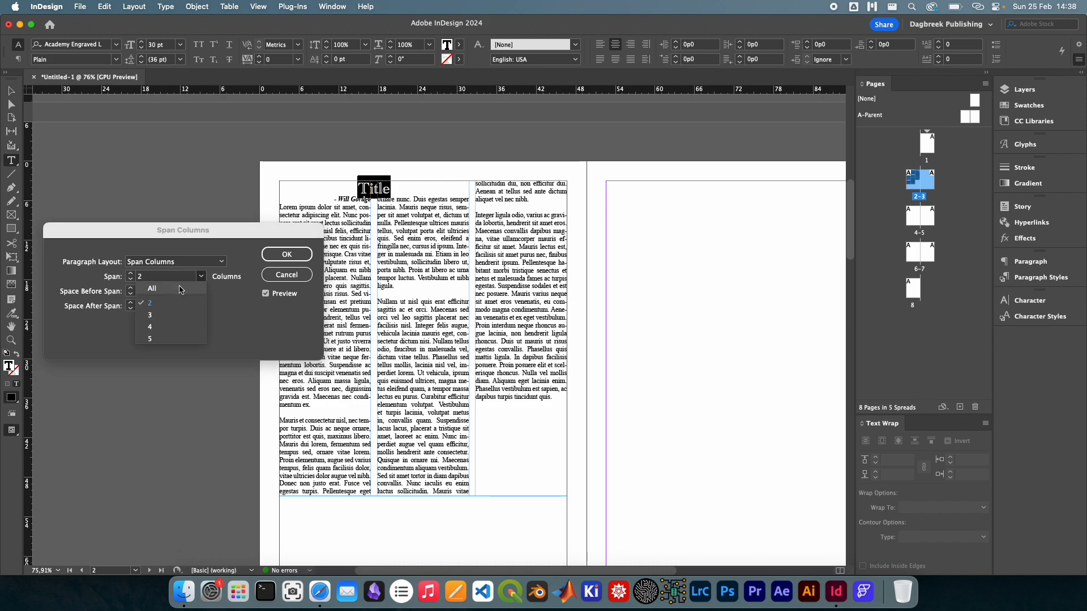
left_click(181, 289)
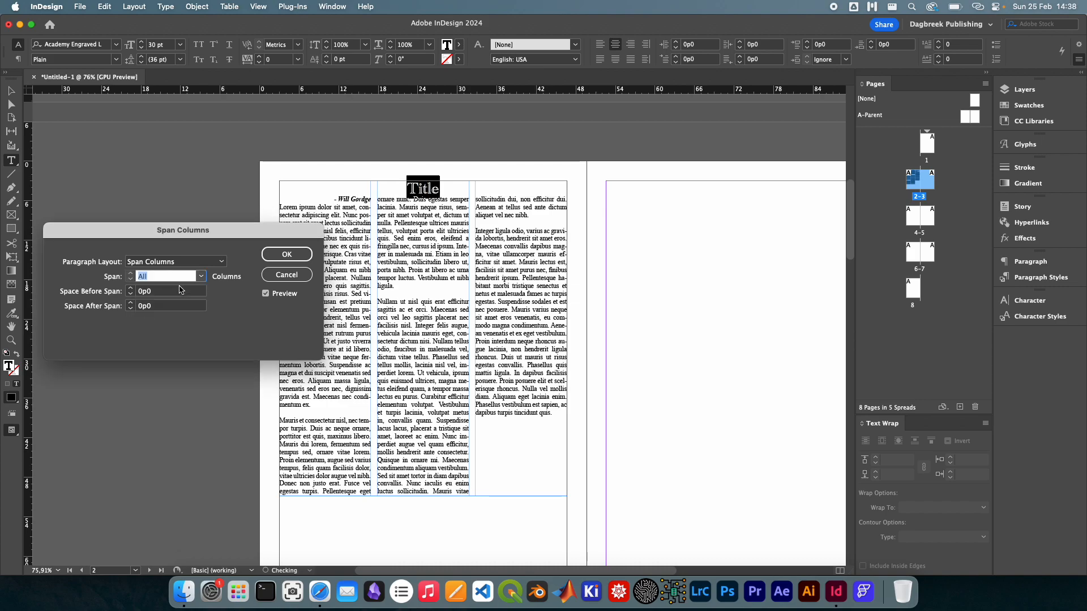
left_click(286, 255)
- Make the author line span all columns of the text frame
left_click_drag(331, 199, 375, 199)
left_click(1077, 59)
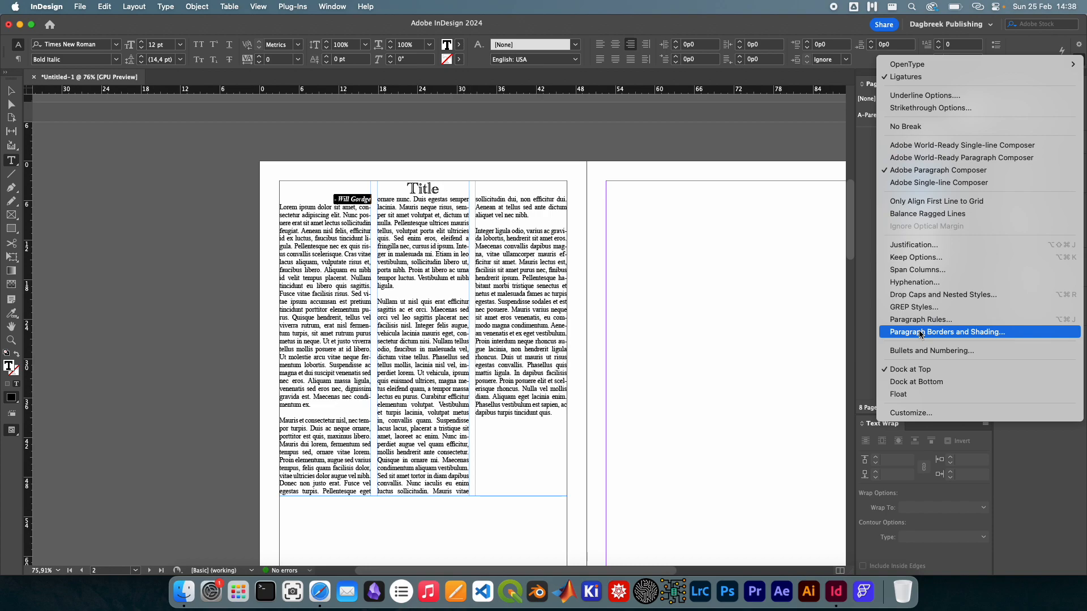
left_click(921, 270)
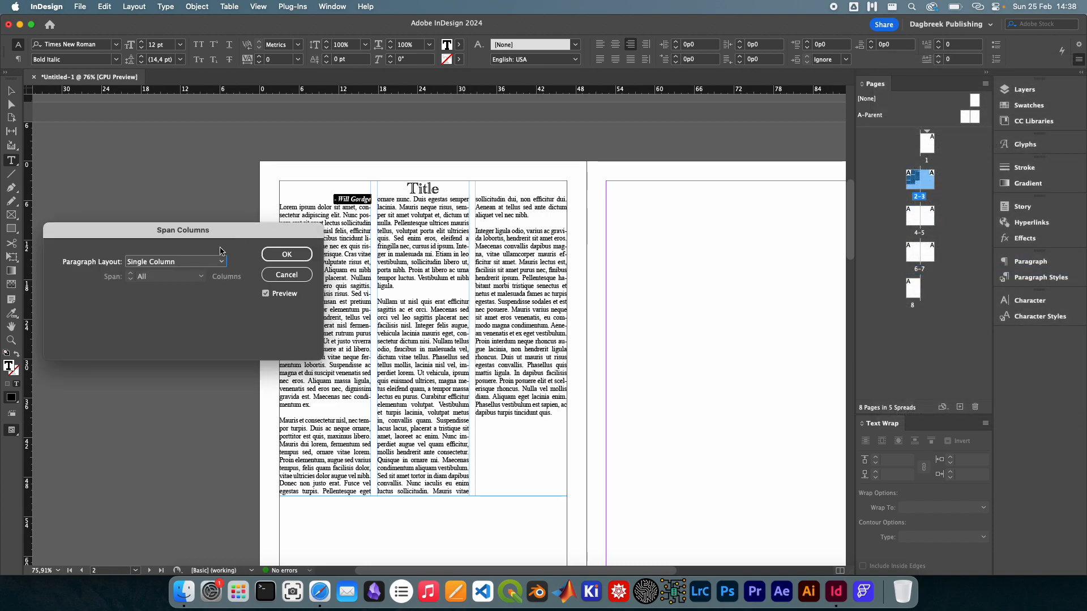
left_click(221, 260)
left_click(187, 277)
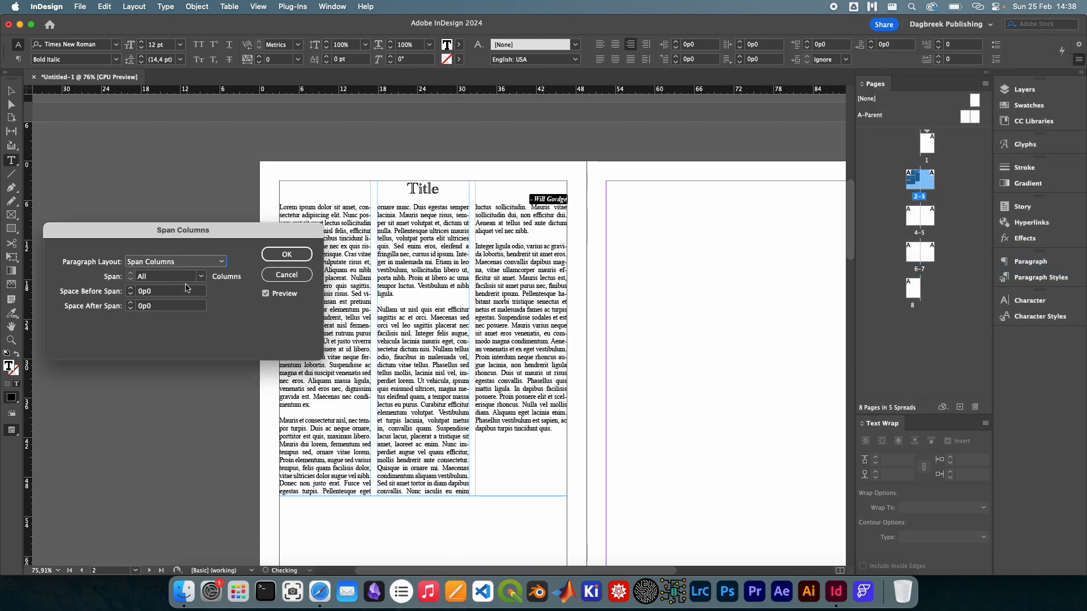
left_click(286, 254)
left_click(412, 243)
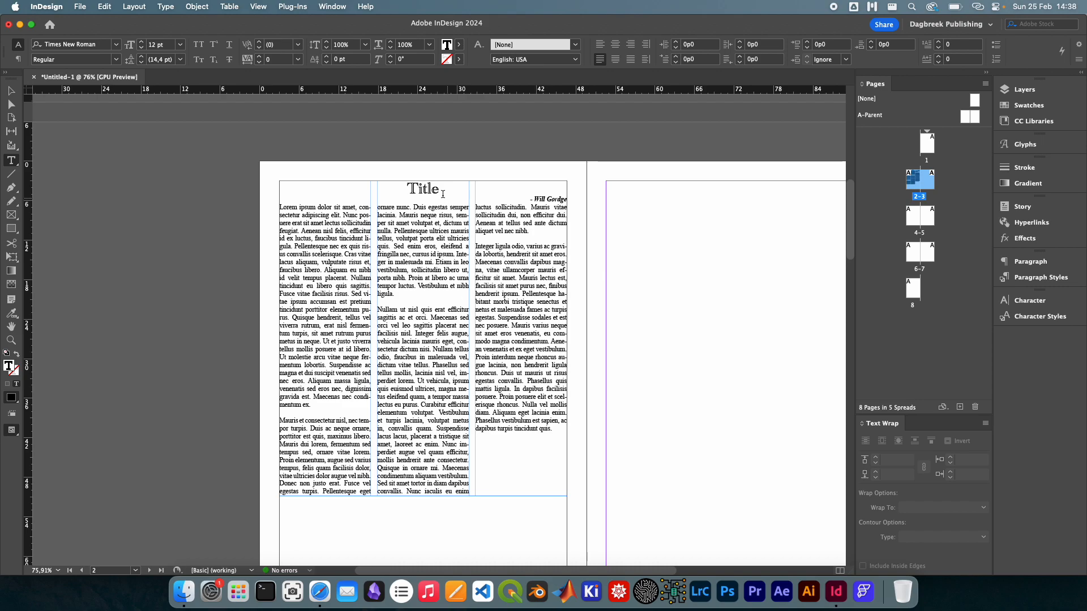
- Move the article frame down to page 2's bottom margin and shrink it from its top edge to a height of 32p0,945
left_click_drag(443, 190, 397, 187)
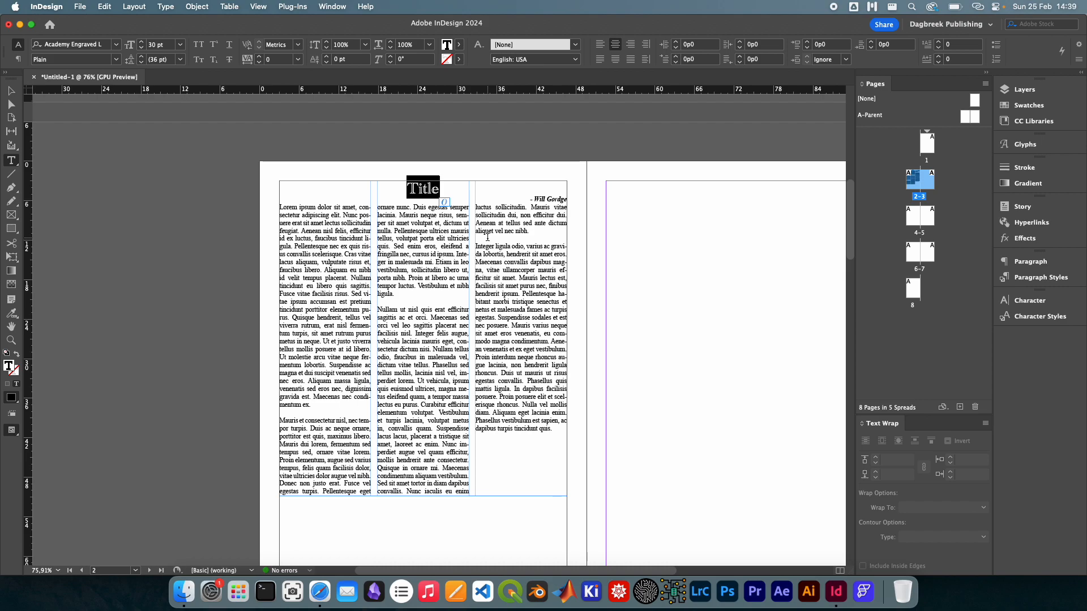
left_click(10, 92)
scroll(456, 284, "down", 2)
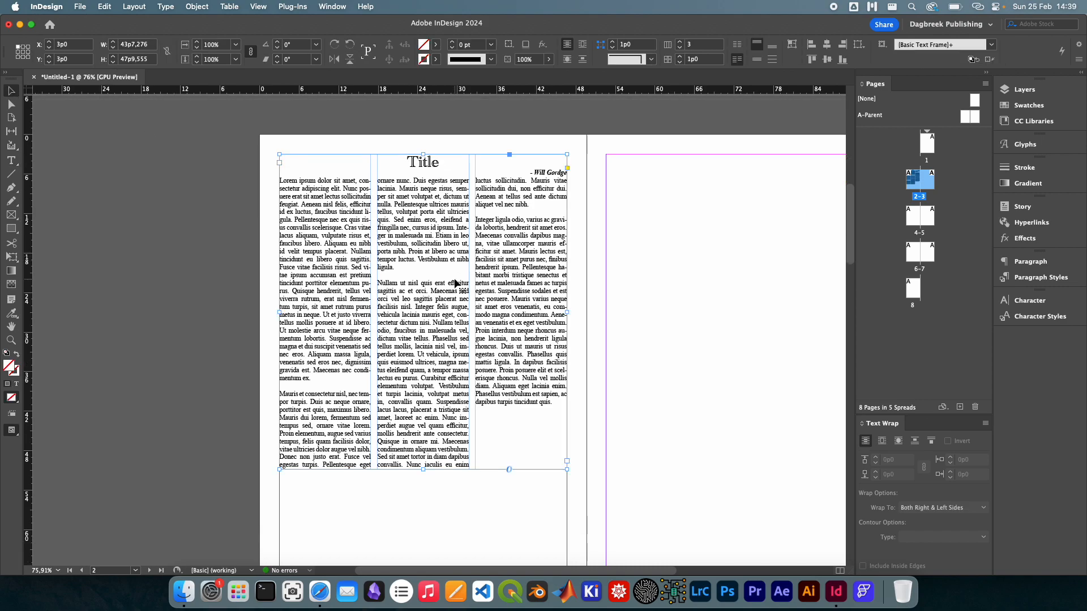
scroll(455, 284, "down", 1)
scroll(456, 283, "down", 4)
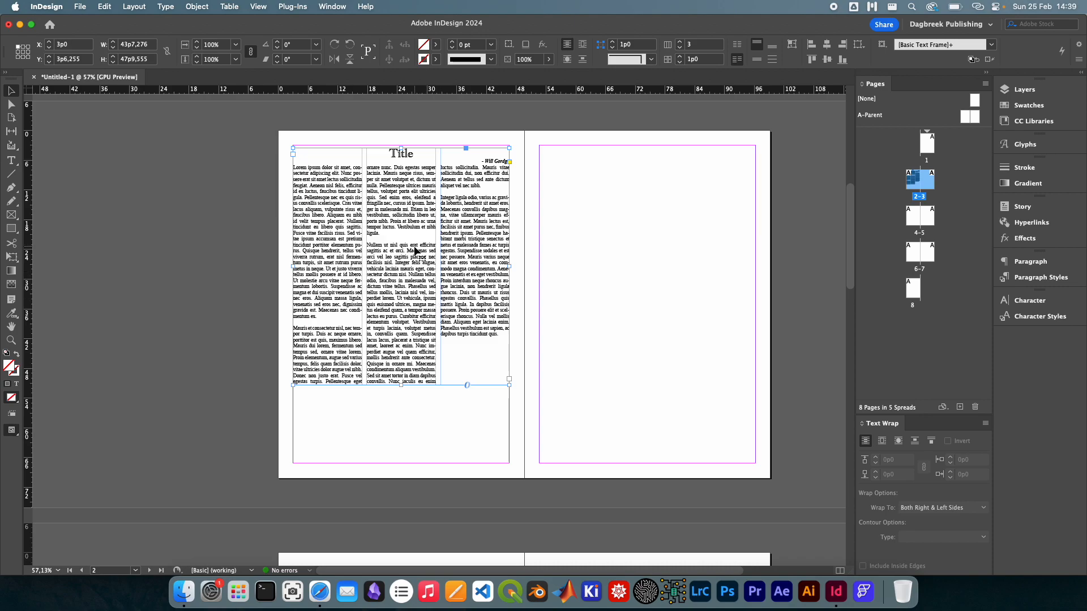
left_click_drag(417, 249, 419, 331)
left_click_drag(403, 227, 399, 304)
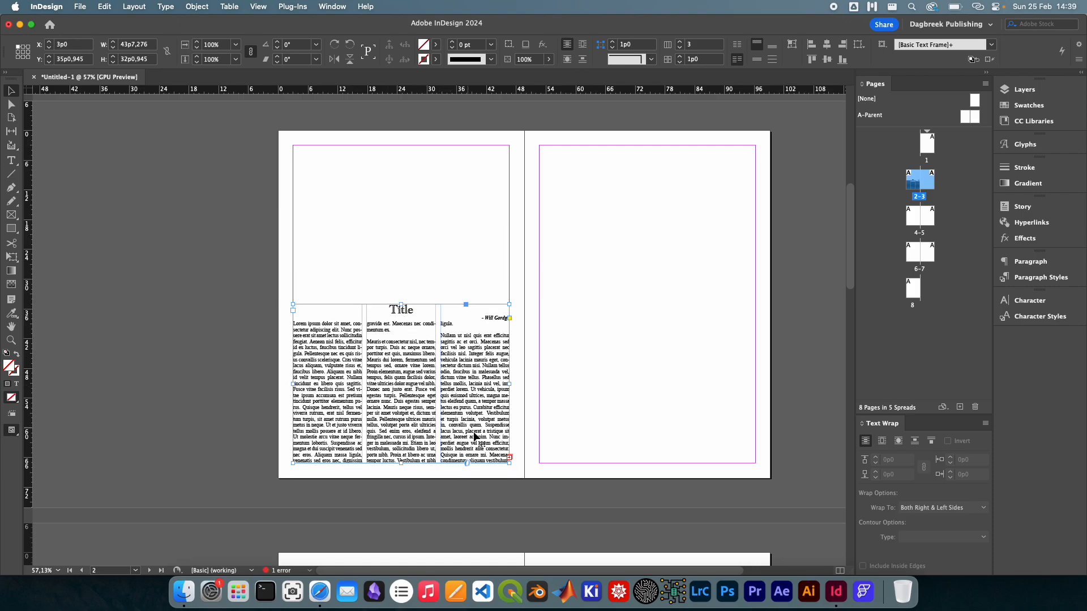
- Raise the top edge of the article frame to Y 33p0,255, making it 34p1,635 high
scroll(470, 433, "up", 3)
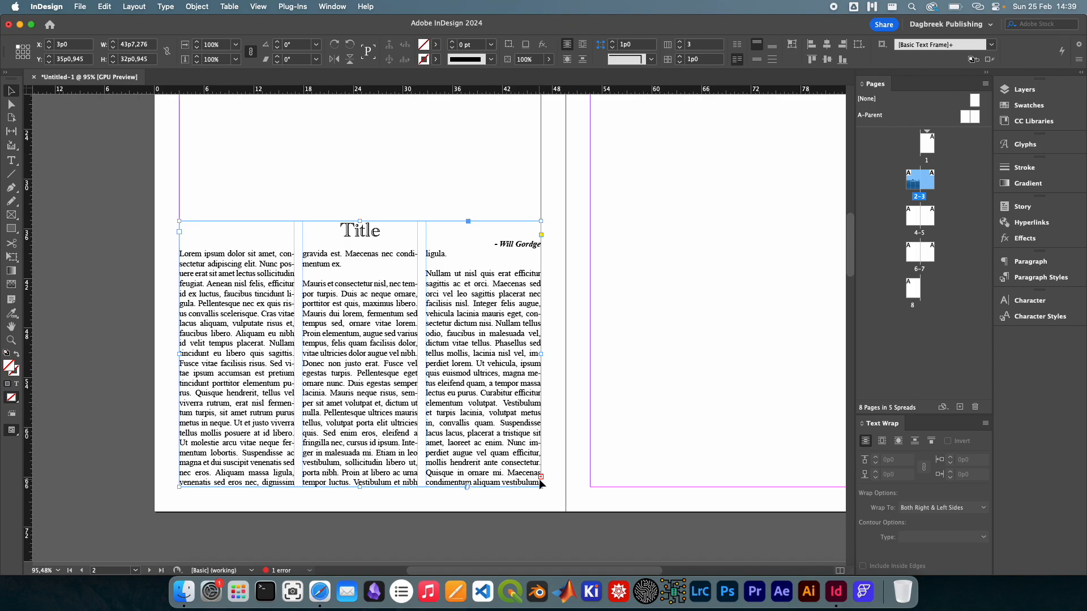
scroll(477, 422, "down", 4)
scroll(450, 424, "up", 2)
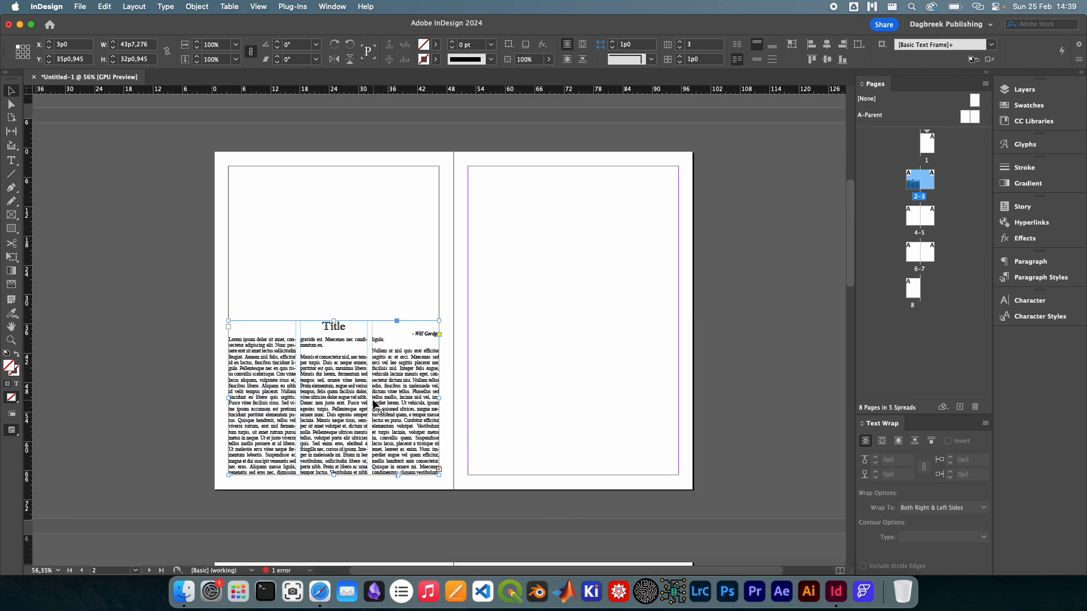
left_click_drag(340, 332, 322, 288)
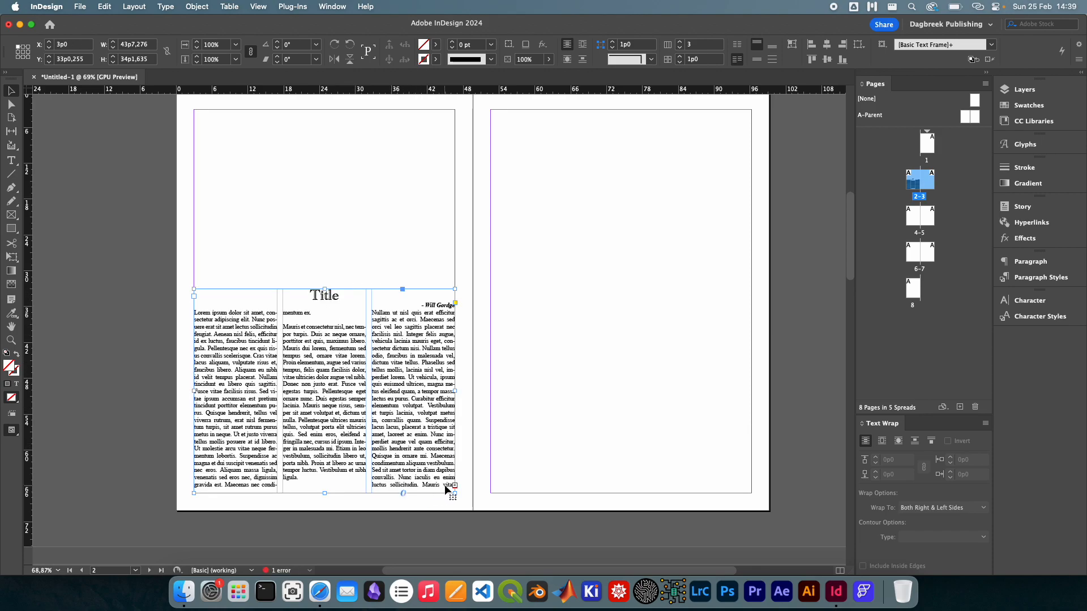
- Inspect the overset marker by the third column and lower the article frame's top edge to Y 35p0,945
scroll(448, 490, "up", 10)
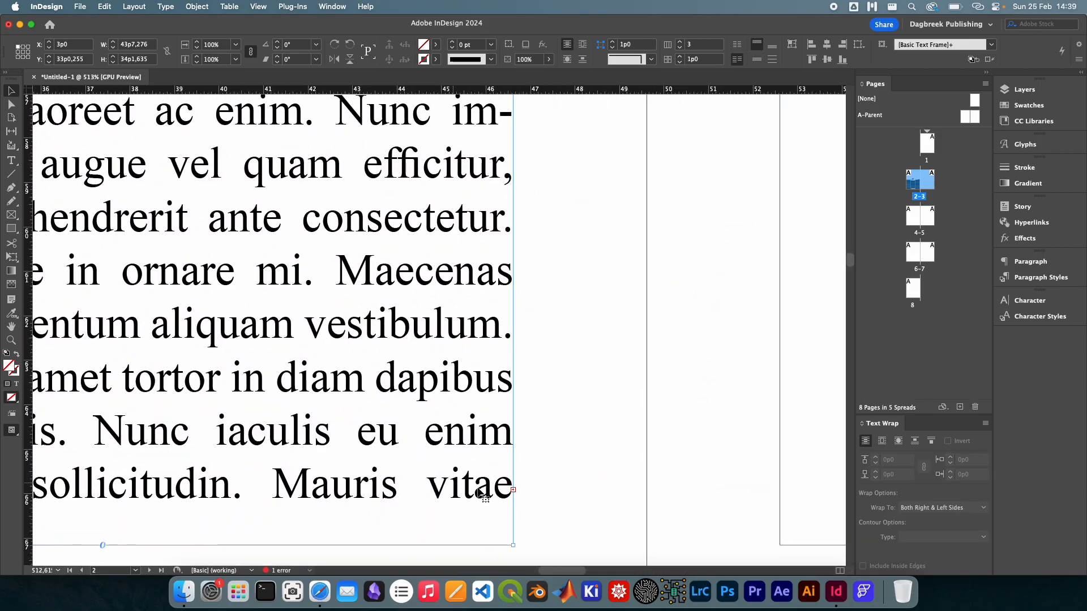
scroll(483, 475, "down", 5)
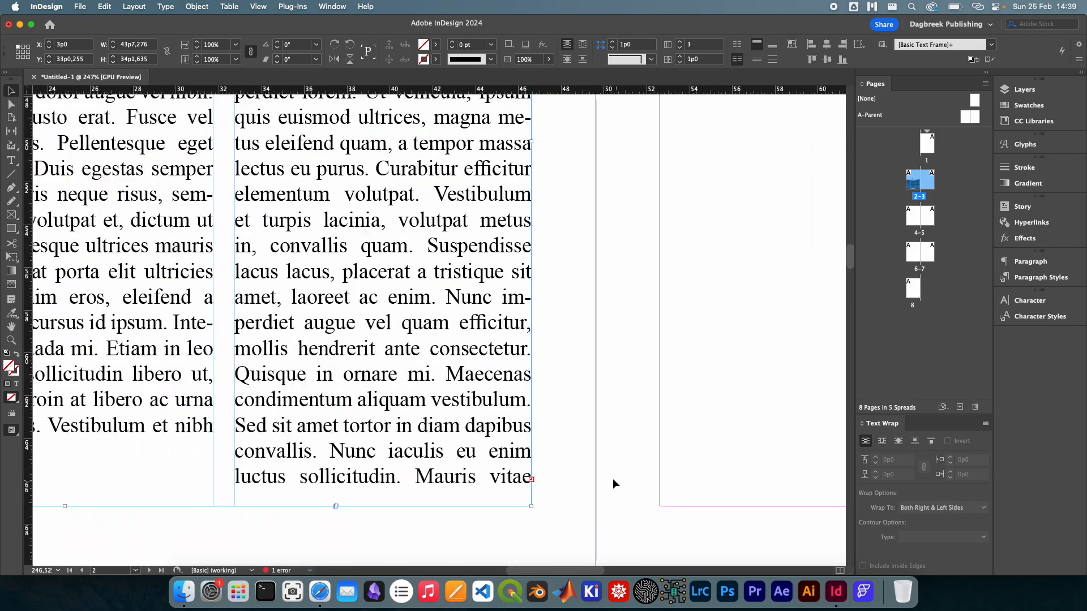
scroll(566, 462, "down", 6)
scroll(562, 441, "up", 3)
left_click(536, 261)
scroll(690, 355, "down", 4)
scroll(552, 341, "down", 1)
left_click(341, 295)
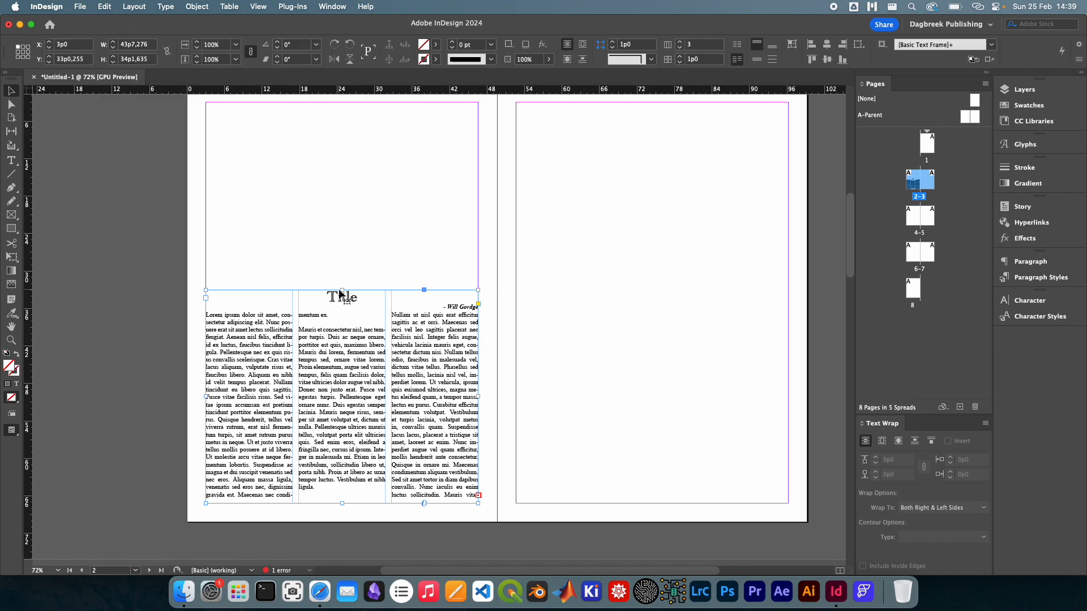
left_click_drag(342, 289, 343, 303)
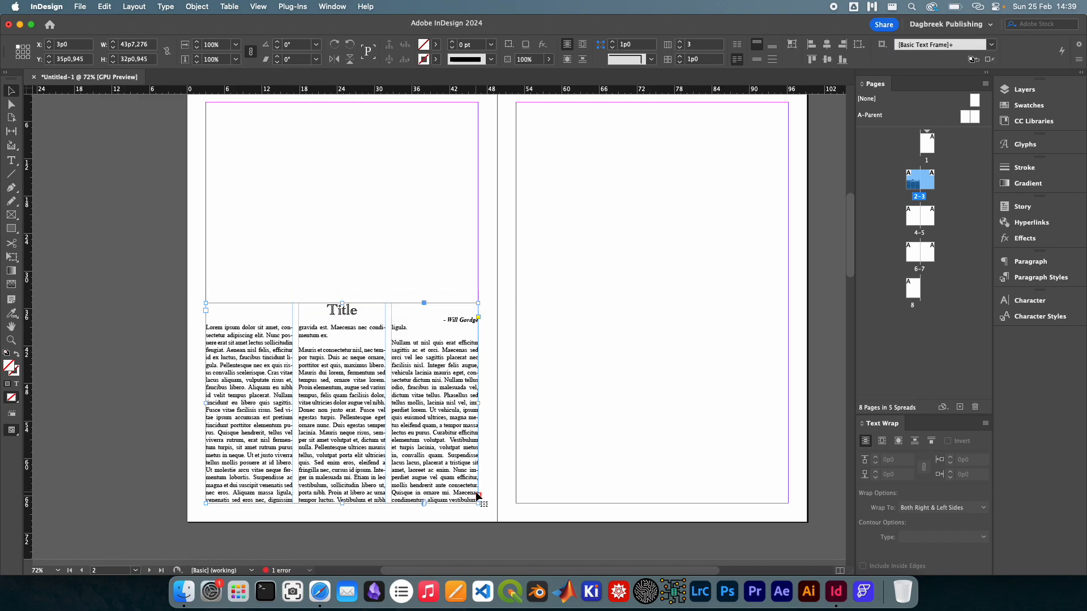
- Flow the overset article text from page 2 into a new frame filling the margins of page 3
scroll(477, 497, "down", 3)
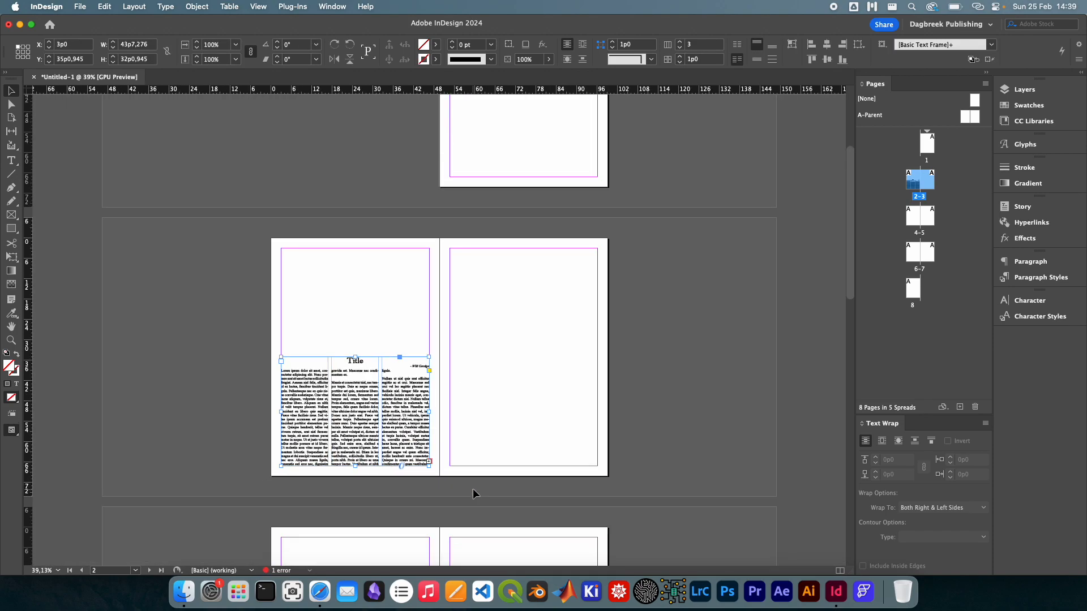
left_click(430, 464)
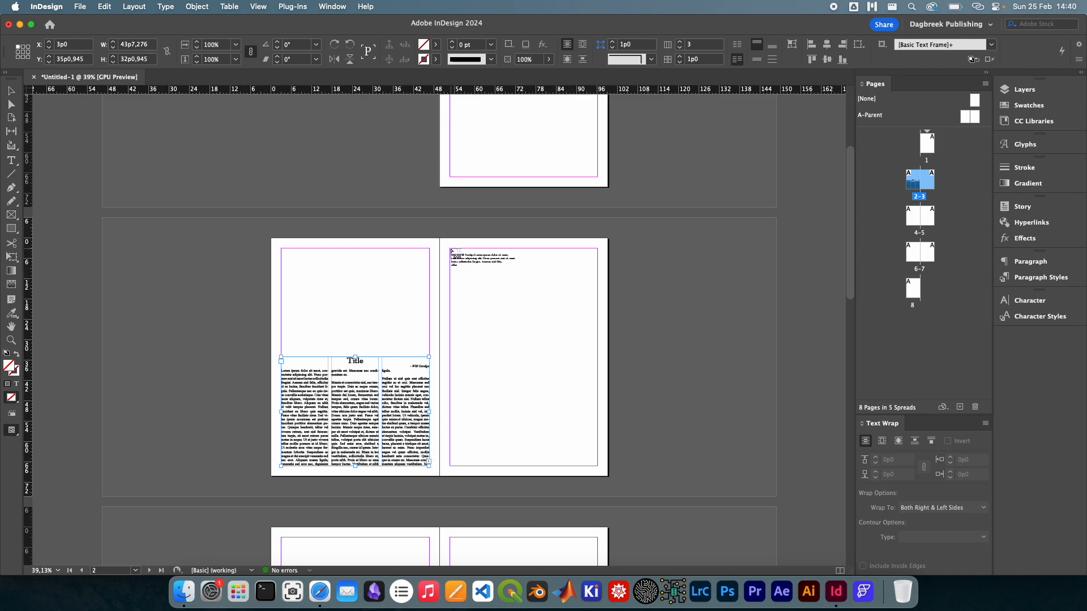
left_click(451, 250)
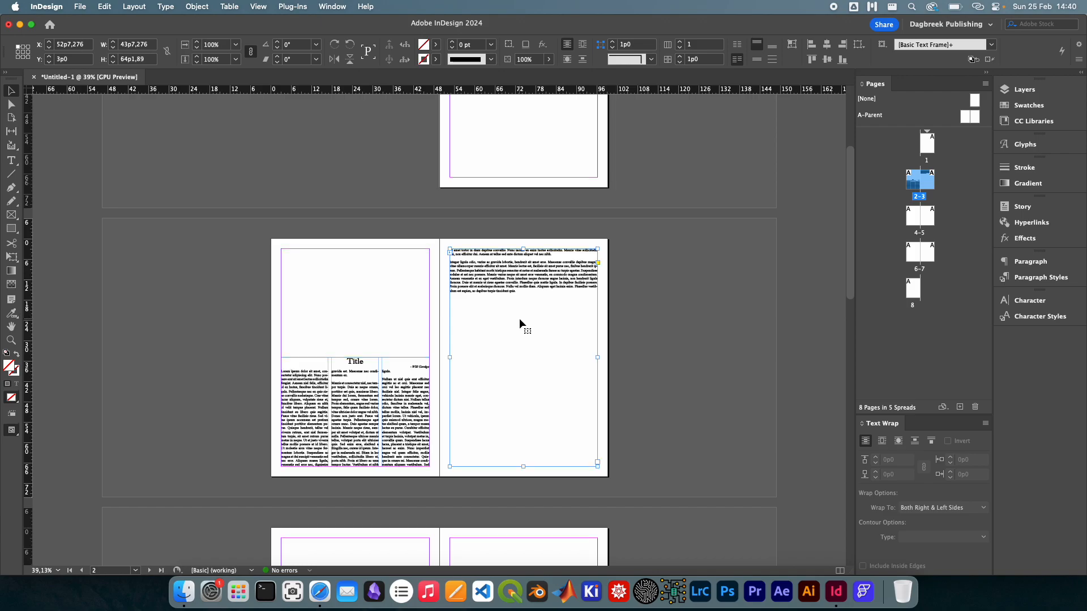
scroll(459, 283, "up", 5)
left_click(431, 151)
key("Escape")
scroll(458, 204, "down", 4)
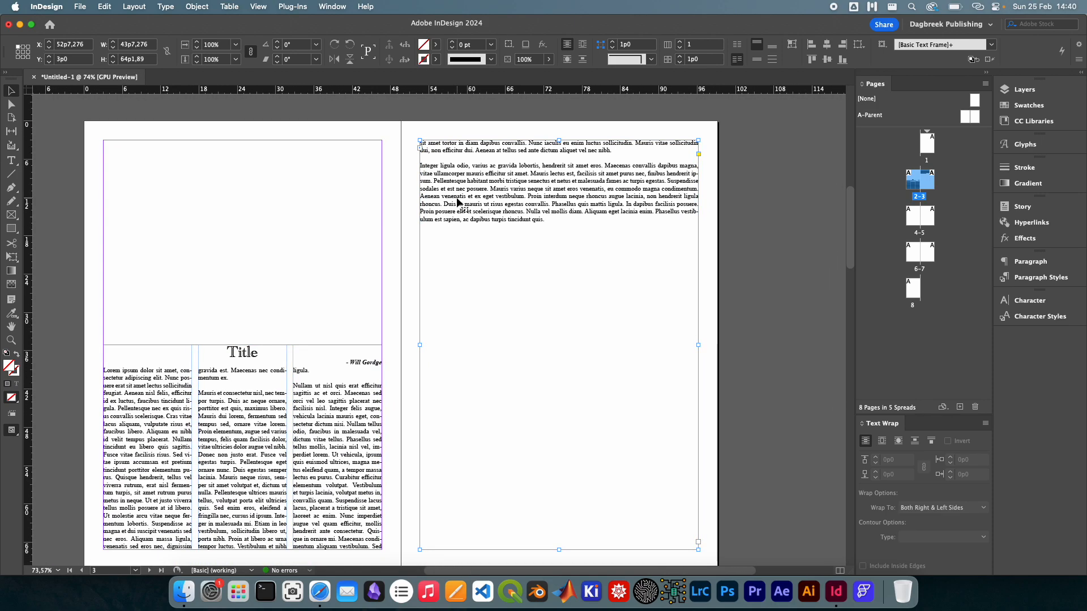
- Insert seven line breaks inside the second paragraph in page 2's middle column to push text through to page 3
scroll(459, 202, "down", 2)
double_click(251, 404)
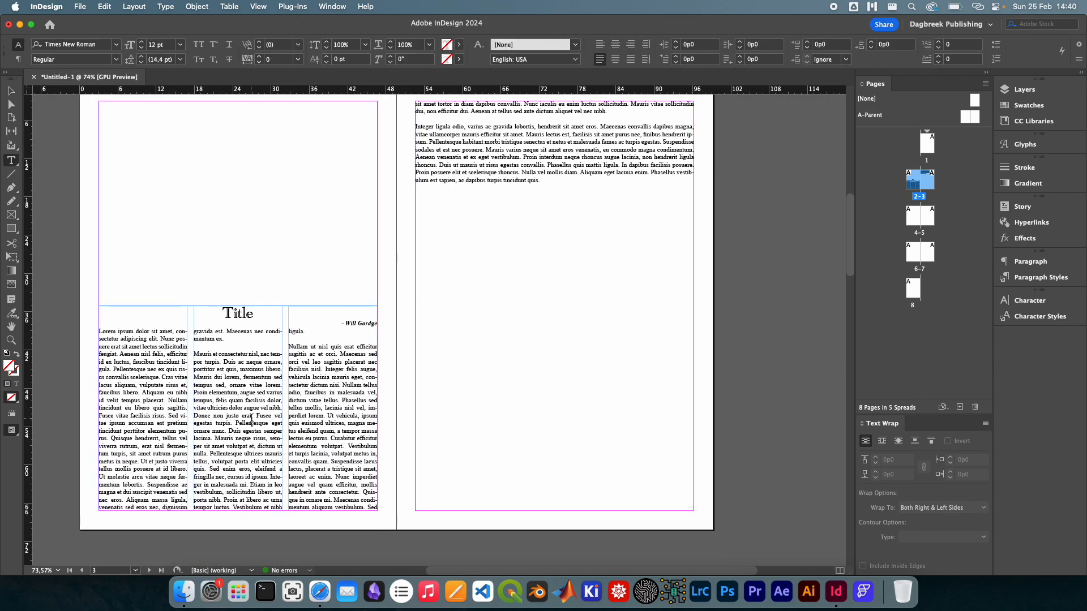
key("Return")
key("Return")
key("Return")
key("Return")
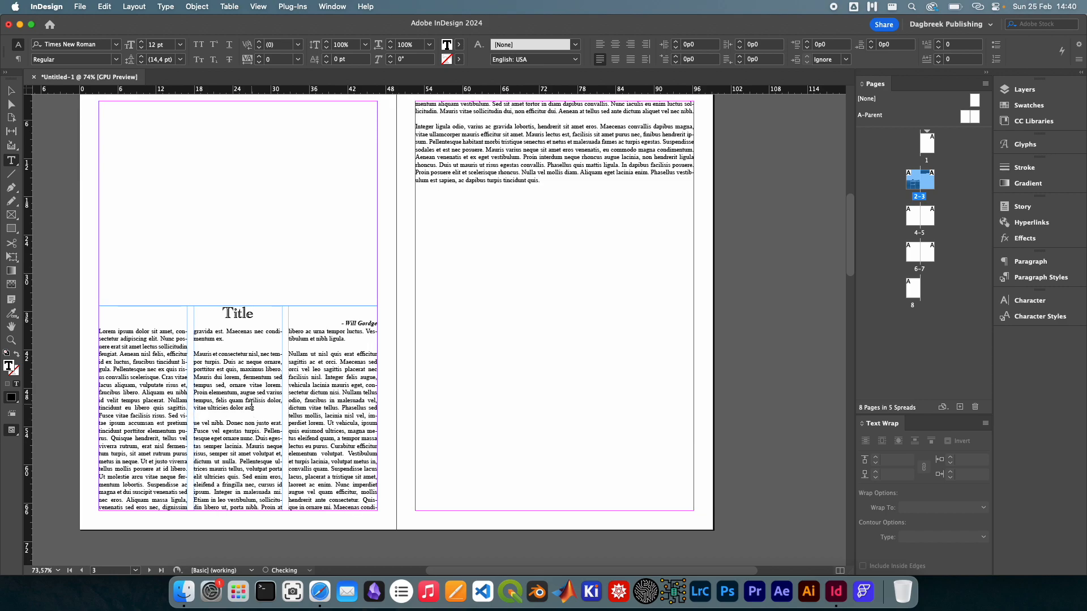
key("Return")
key("Return")
key("Return")
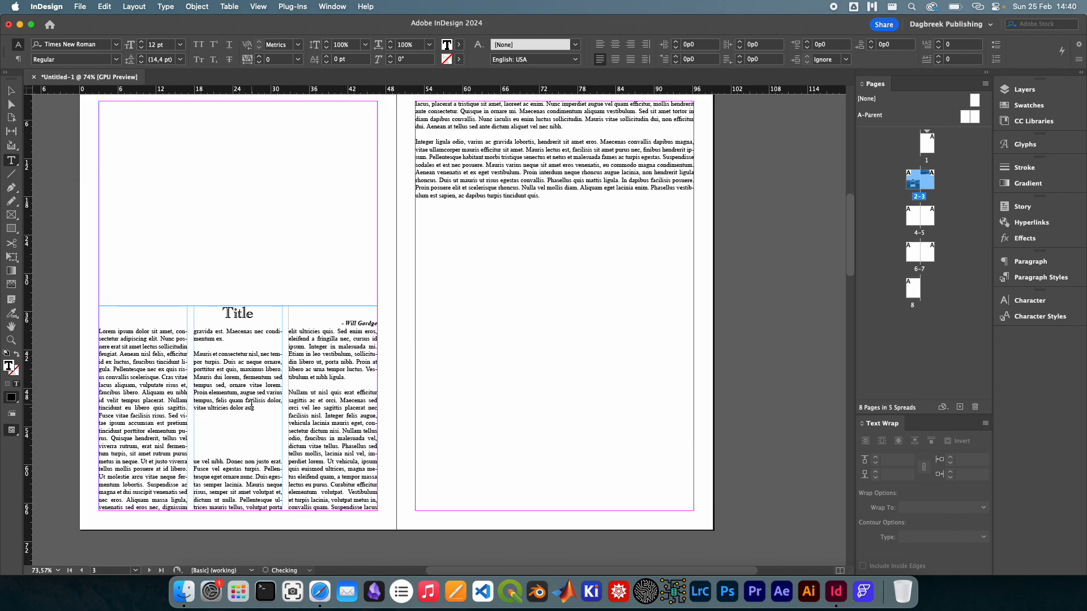
- Delete the seven added line breaks from page 2's middle column
key("BackSpace")
key("BackSpace")
key("BackSpace")
key("BackSpace")
key("BackSpace")
key("BackSpace")
key("BackSpace")
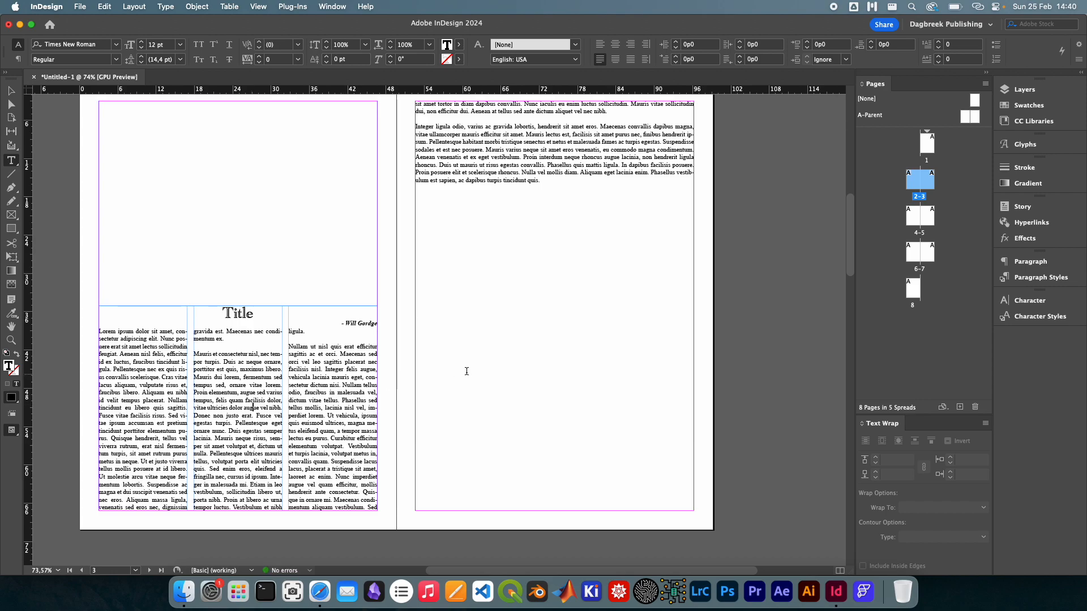
- Set the text frame on page 3 to three columns
scroll(461, 250, "up", 1)
key("Escape")
left_click(509, 141)
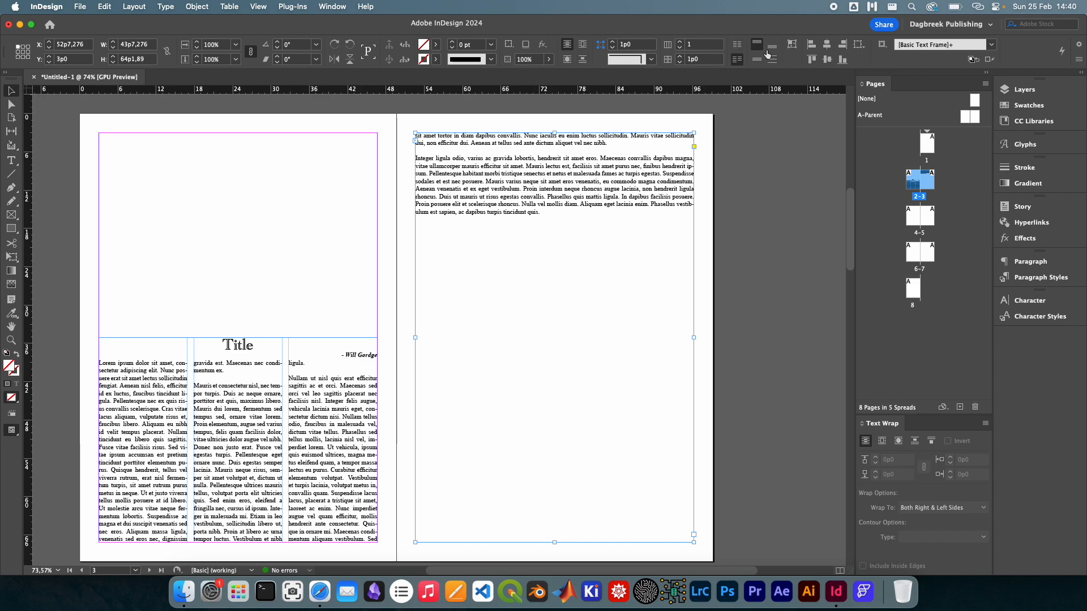
left_click(680, 41)
left_click(680, 42)
scroll(556, 426, "down", 1)
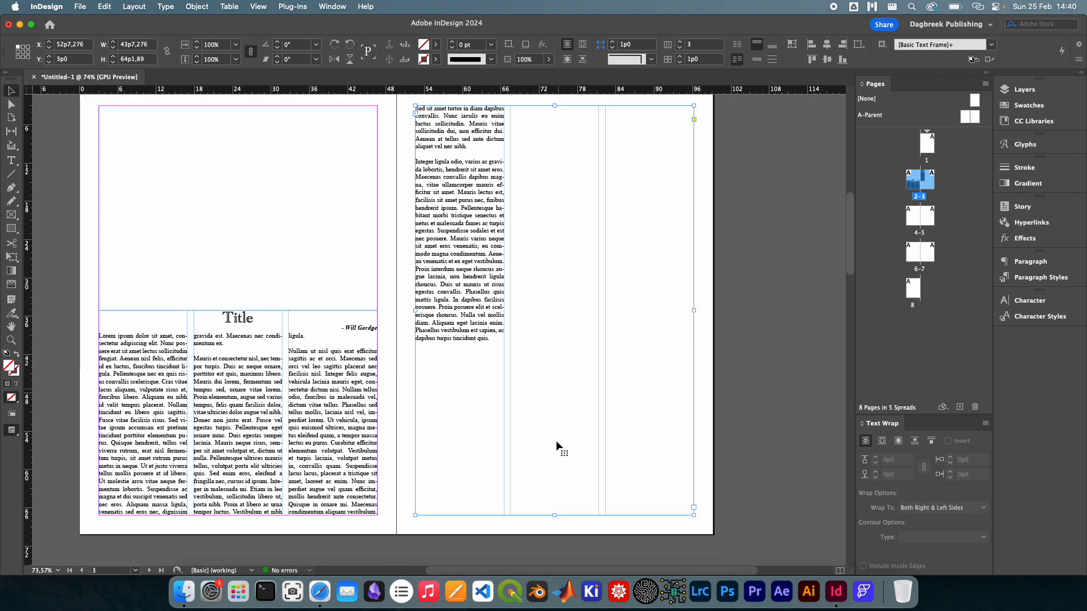
- Lower the top edge of page 2's article frame and shorten page 3's text frame from below to a height of 26p3,855
left_click(243, 338)
left_click_drag(238, 311, 238, 354)
left_click(573, 494)
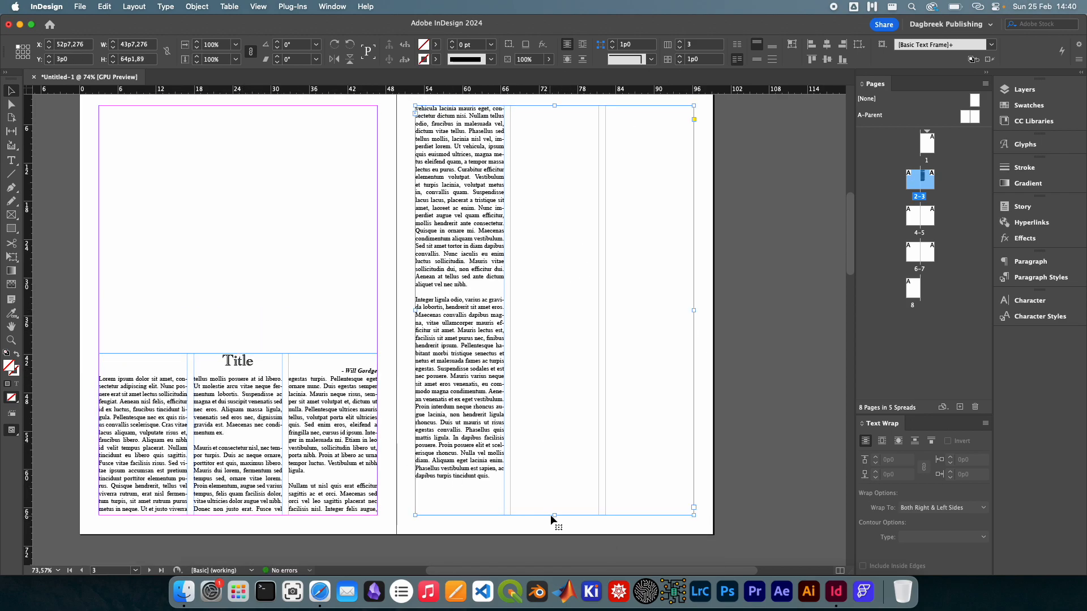
left_click_drag(552, 515, 555, 274)
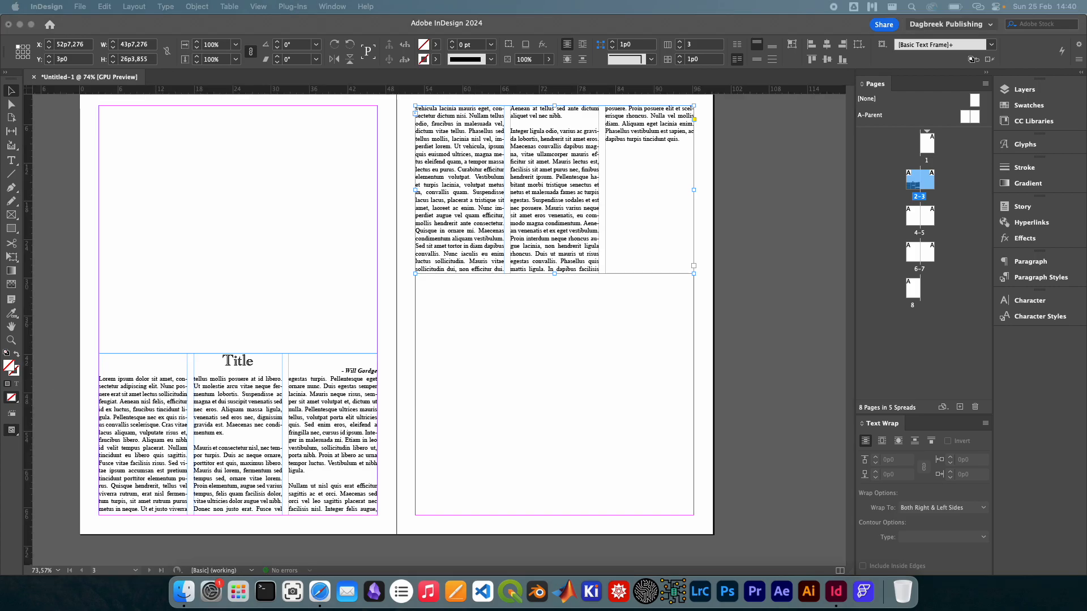
- Place the wine glass photo from the file window on page 2 and move it against the left margin at X 3p0, Y 34p0
key("super+m")
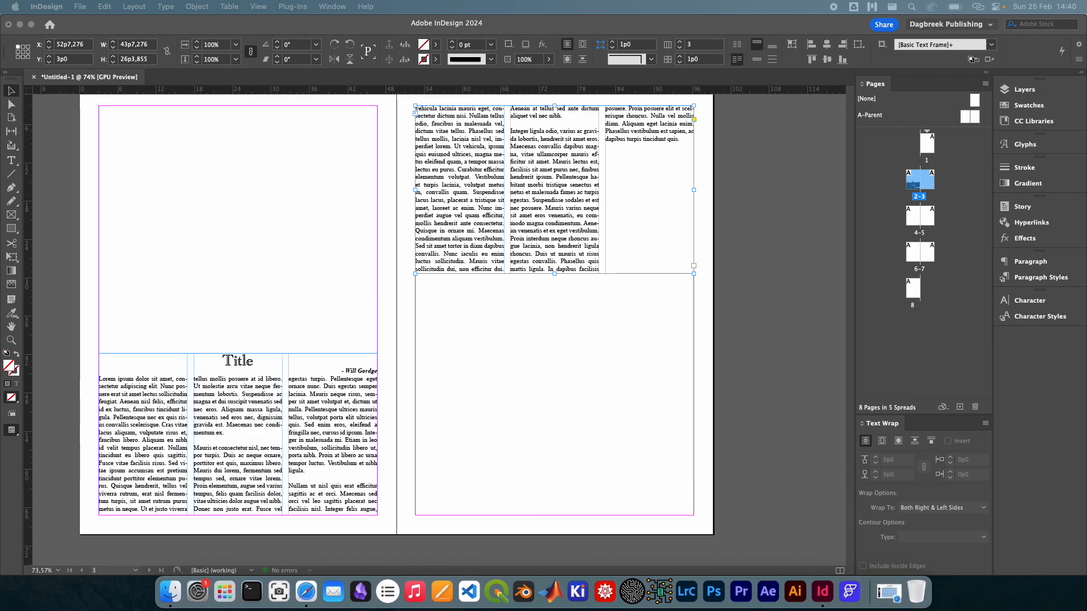
left_click_drag(256, 397, 217, 390)
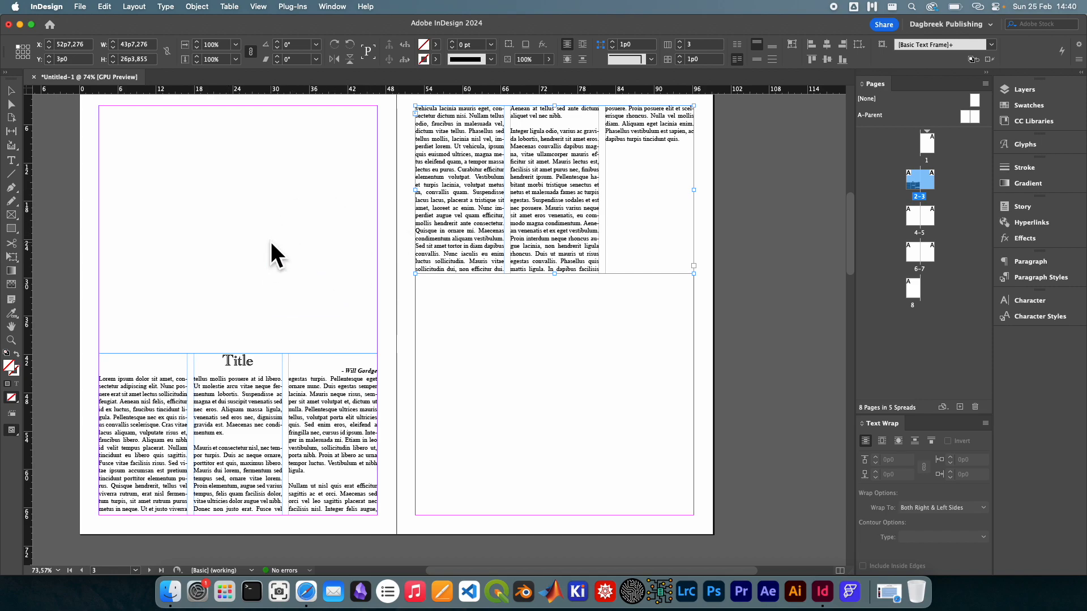
left_click_drag(153, 296, 152, 296)
scroll(175, 305, "left", 5)
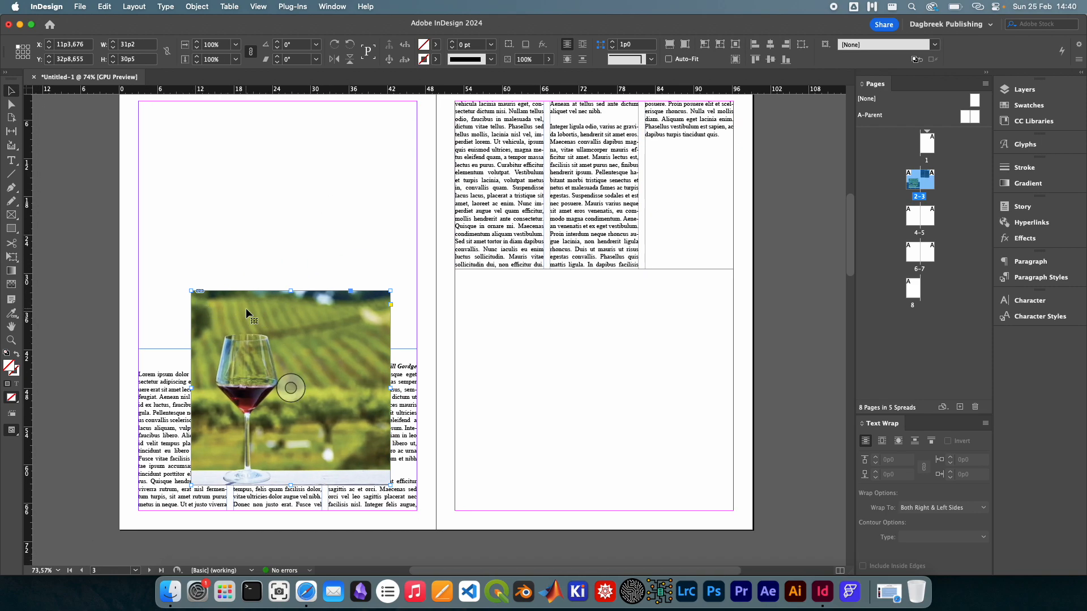
left_click_drag(243, 308, 191, 316)
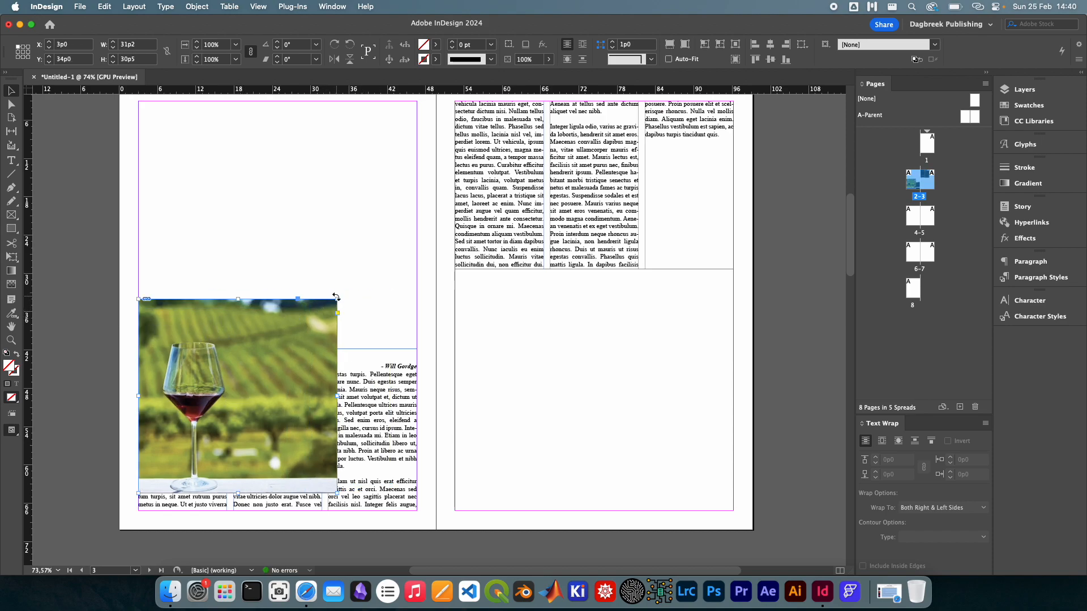
- Try shrinking the photo's frame to the first column's width, and undo the resize
left_click_drag(337, 297, 224, 408)
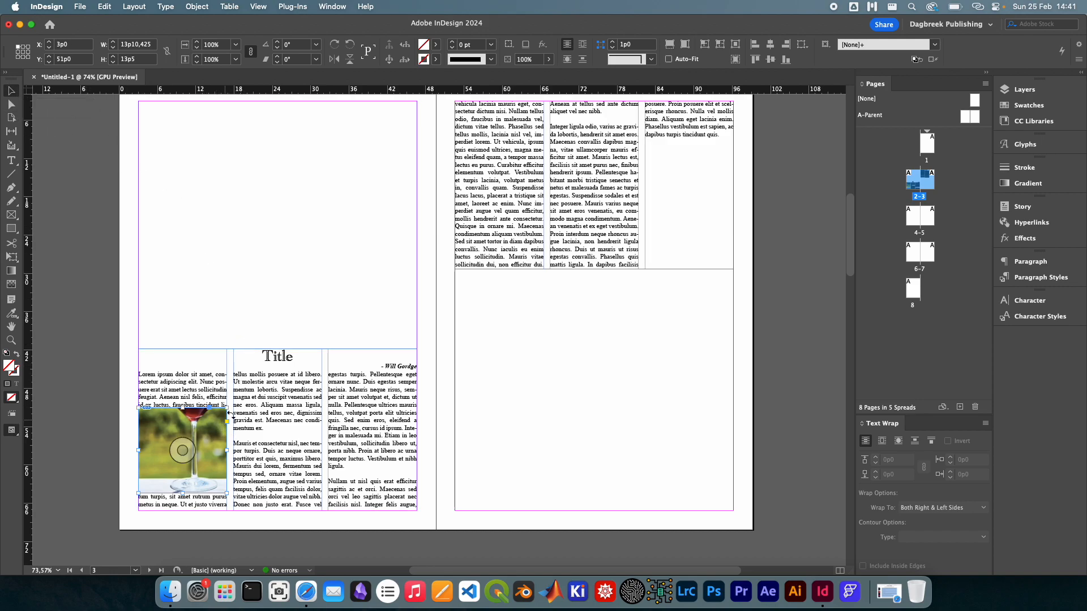
key("super+z")
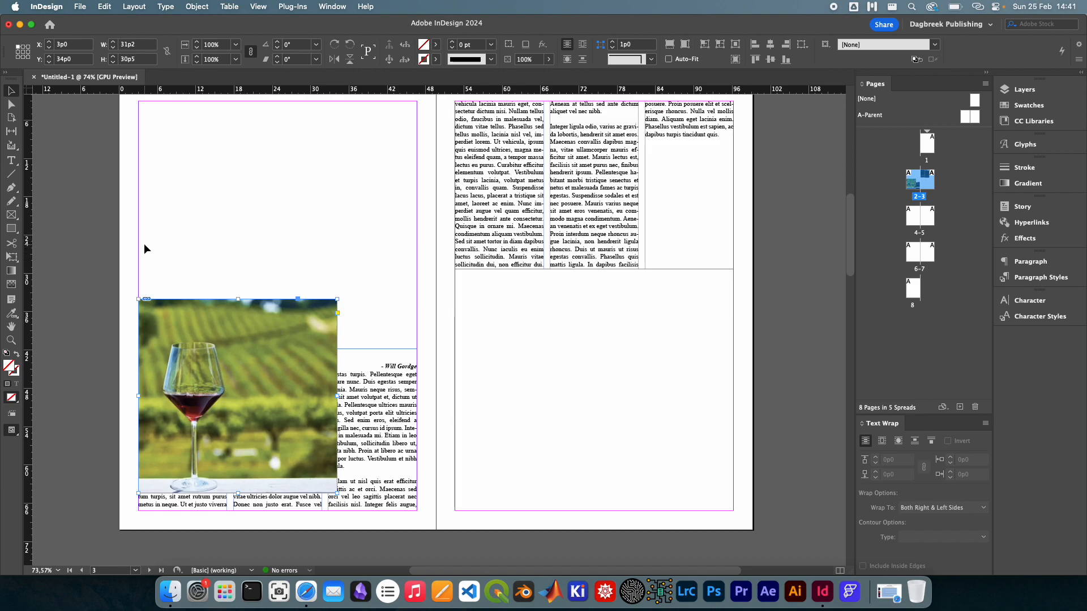
- Switch to the Free Transform tool, try scaling the photo to about 13p9 by 13p5, and undo the scaling
left_click(7, 261)
left_click_drag(338, 296, 200, 380)
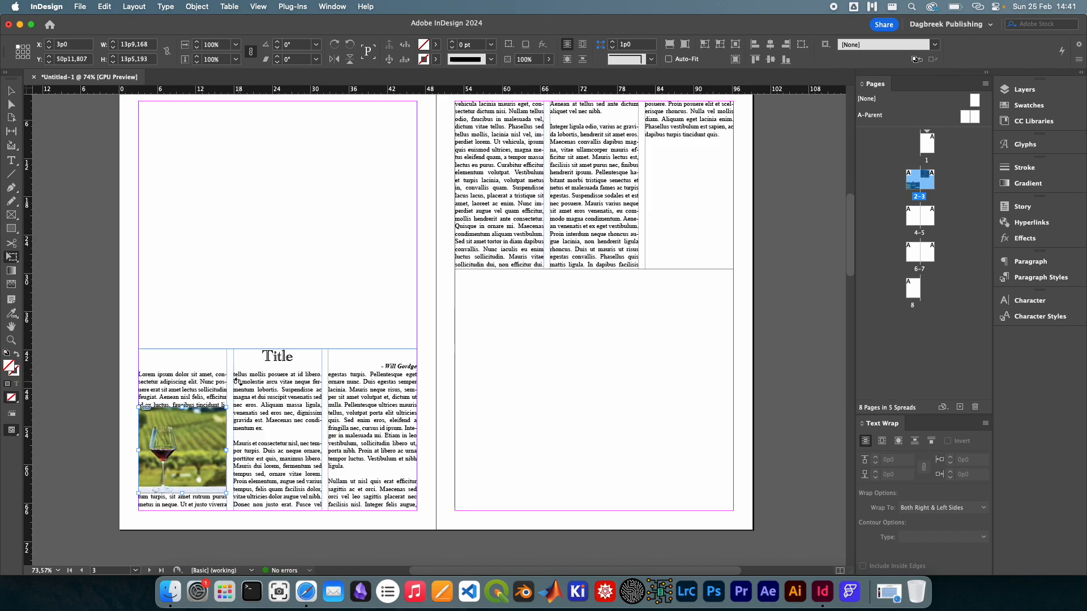
key("super+z")
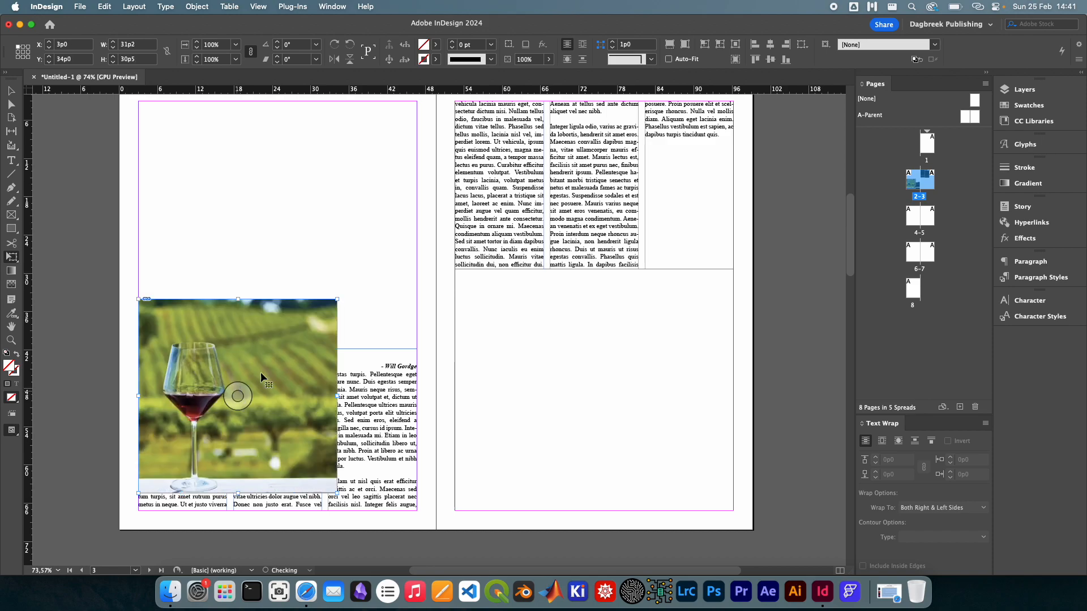
- Try squashing the photo unproportionally to about 13p10 by 7p3, inspect it up close, and undo the scaling
left_click_drag(338, 298, 227, 447)
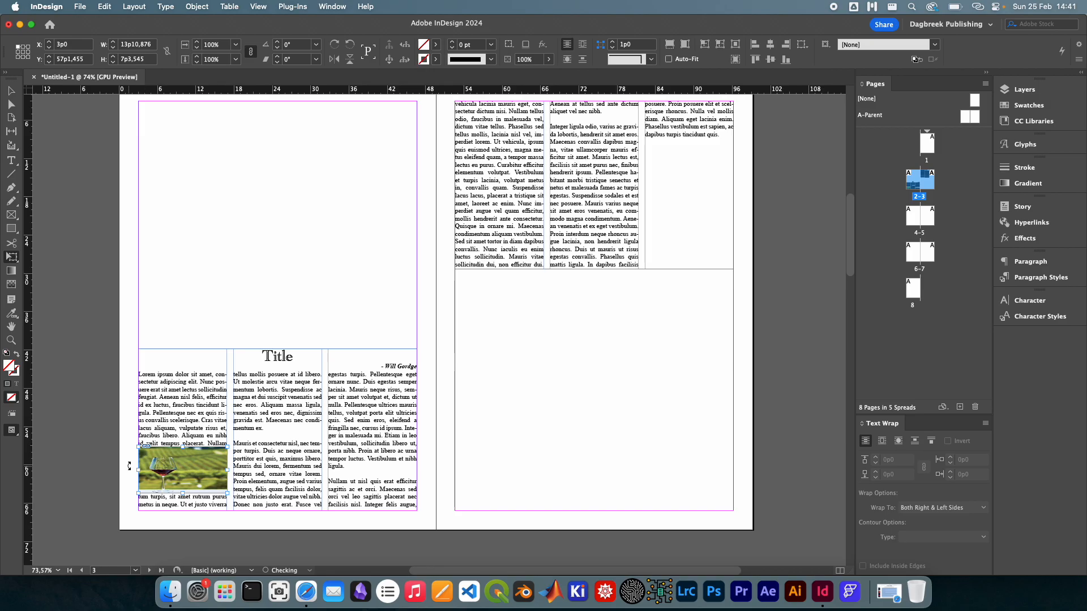
scroll(129, 466, "up", 5)
scroll(133, 465, "down", 10)
scroll(141, 460, "up", 10)
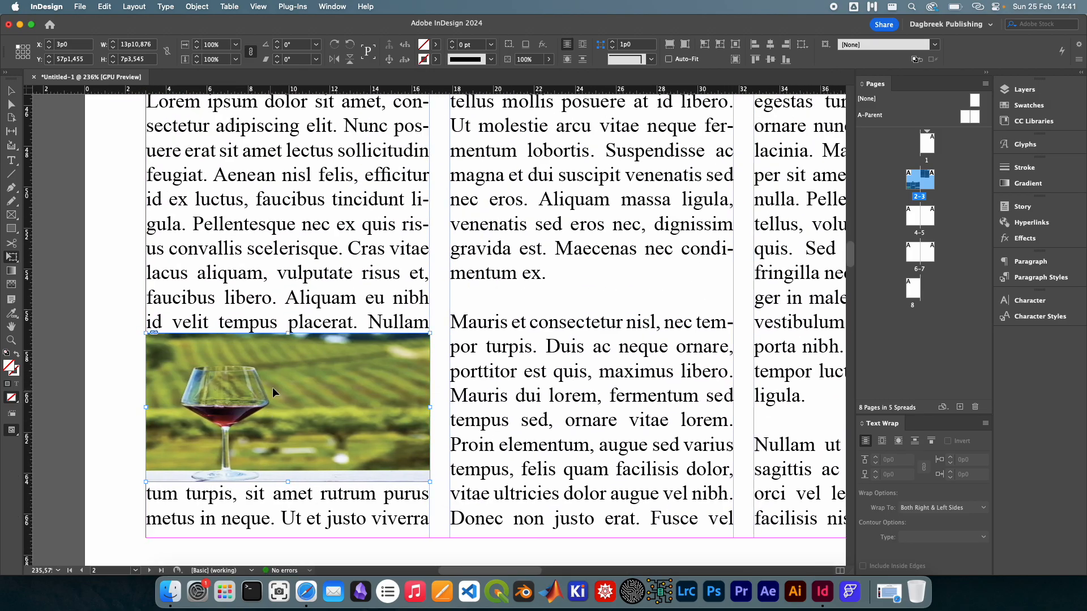
scroll(326, 370, "down", 2)
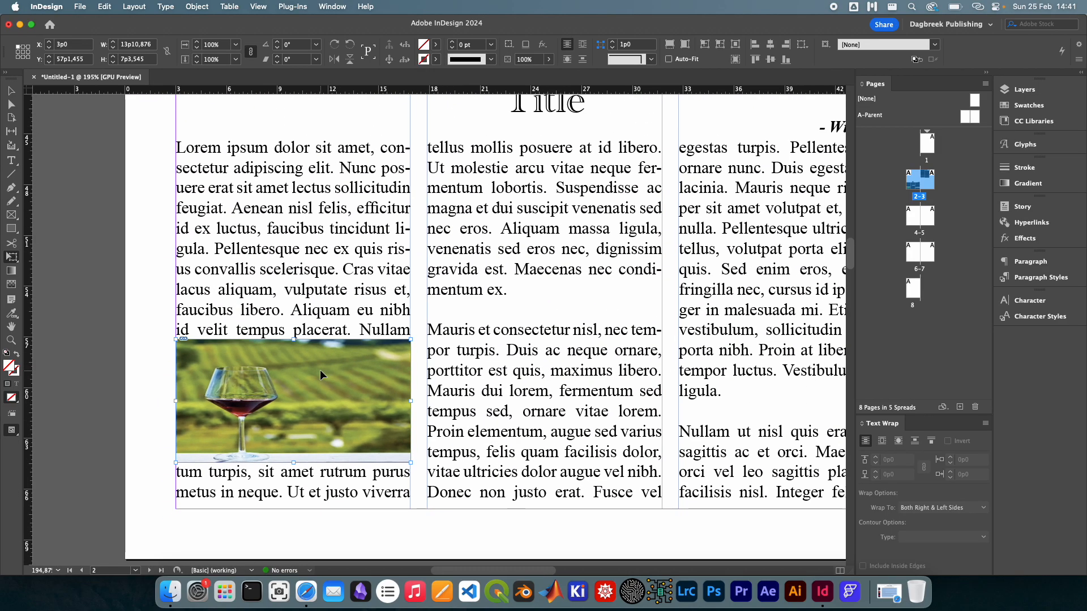
key("super+z")
- Scale the photo with Free Transform to the first column's width, about 13p10 wide and 13p6 high, and return to the Selection tool
scroll(320, 369, "down", 5)
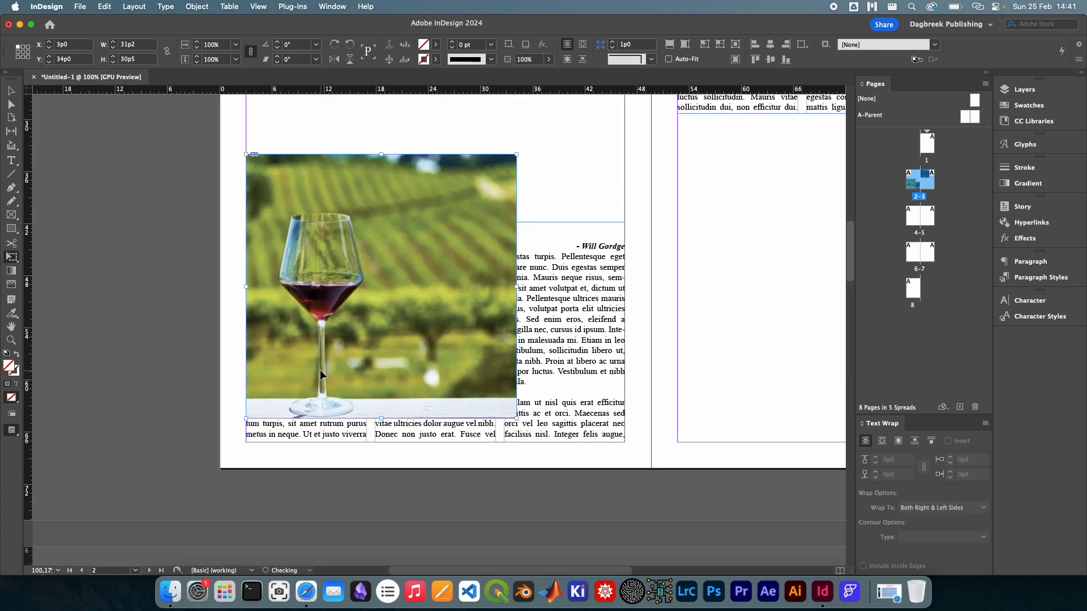
left_click_drag(516, 153, 371, 304)
left_click(14, 94)
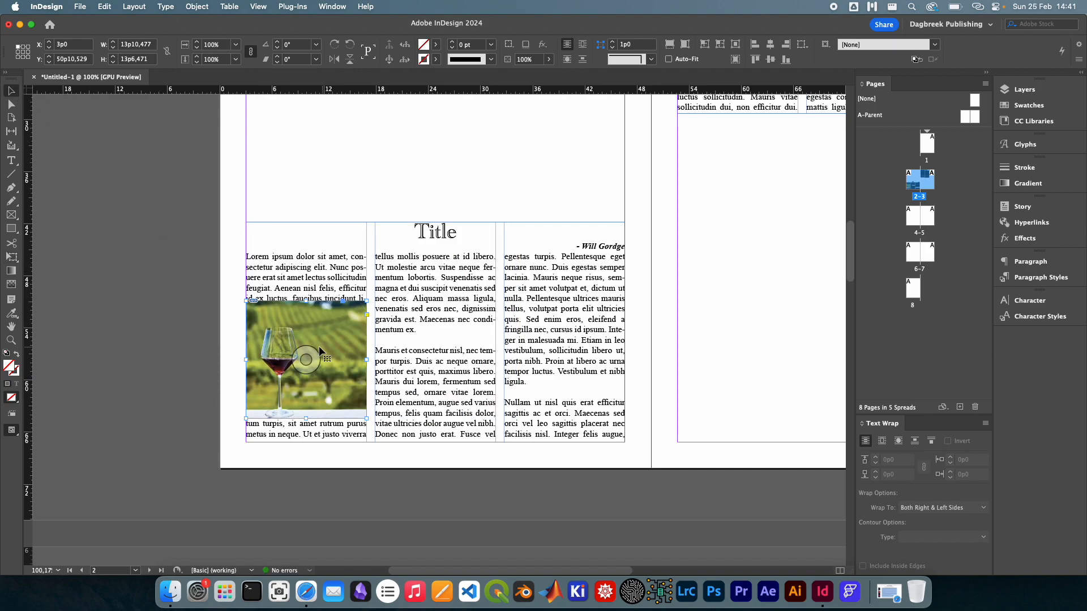
- Apply the jump-object text wrap to the photo and position it between text lines in the first column at Y 50p0
left_click_drag(322, 349, 319, 330)
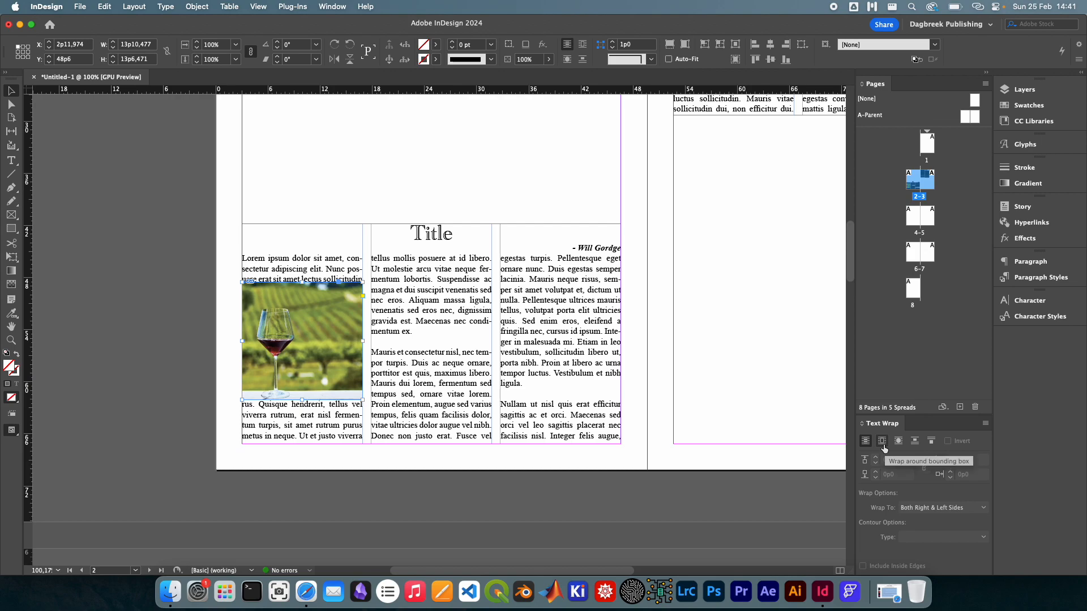
left_click(915, 444)
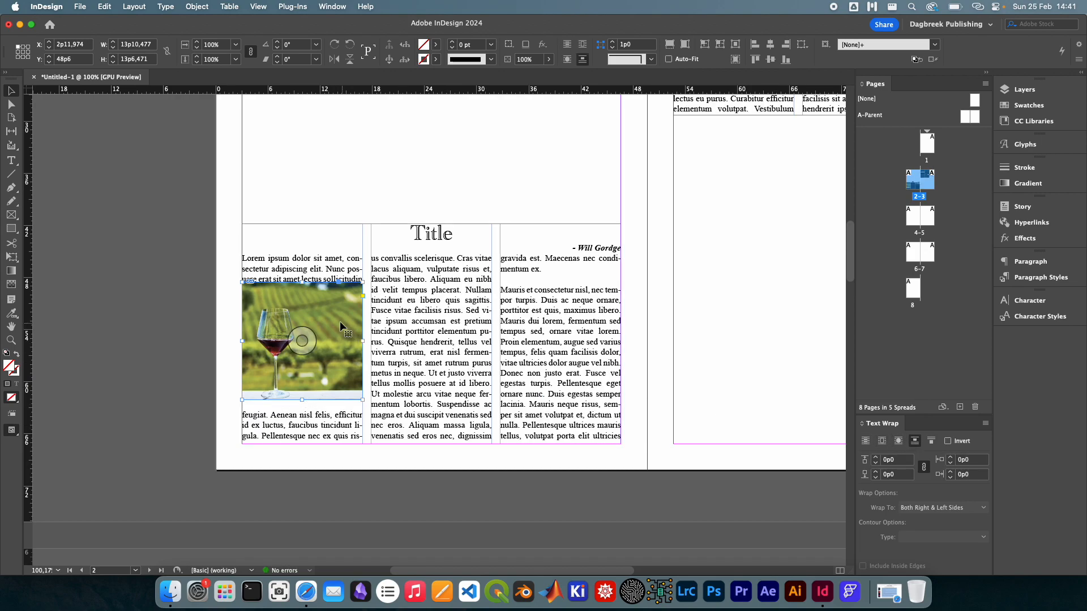
left_click_drag(317, 378, 328, 303)
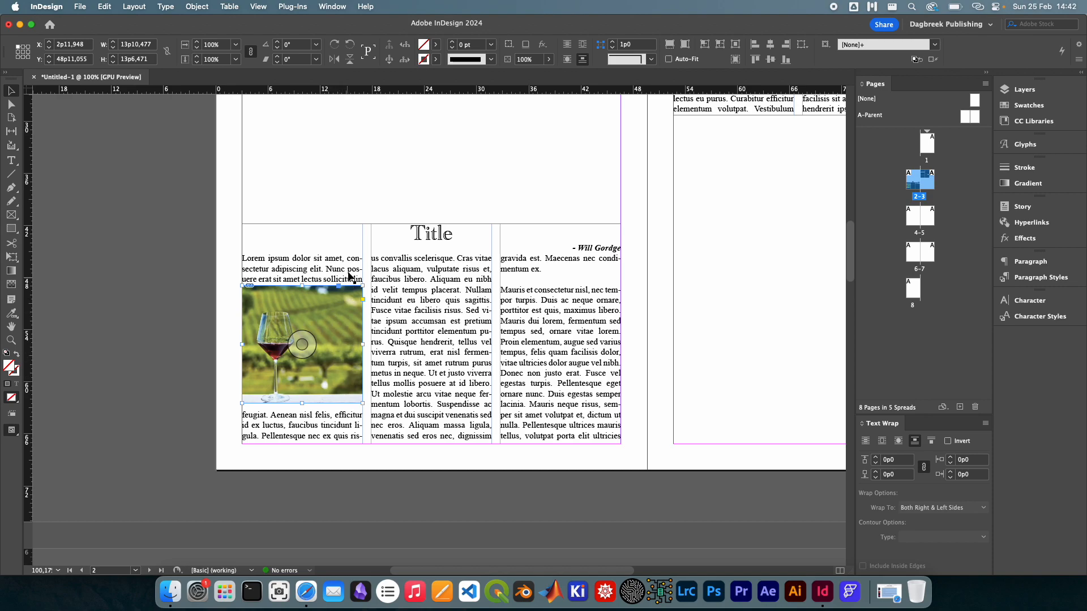
left_click_drag(338, 329, 304, 329)
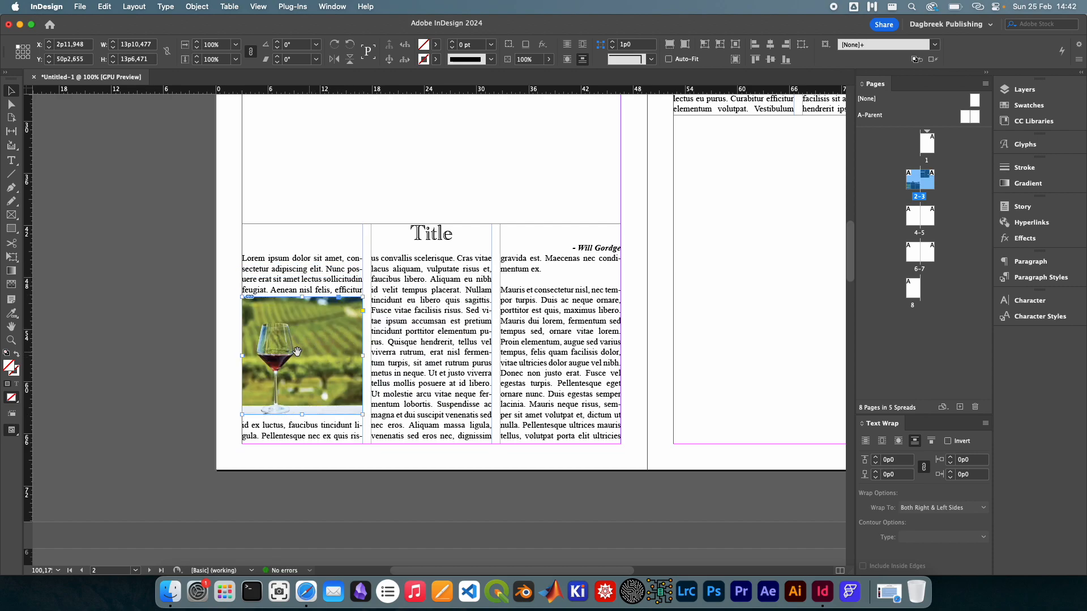
left_click_drag(292, 315, 293, 318)
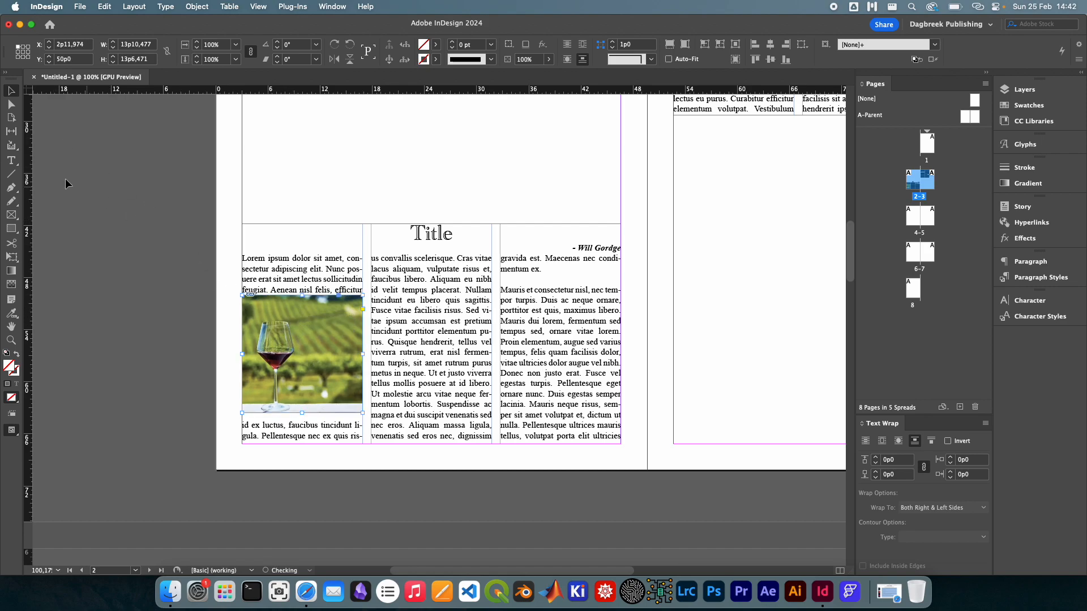
- Create a text frame about 13p10 wide and 2p6 high above the article's first column, reading "This is an image caption"
left_click(16, 162)
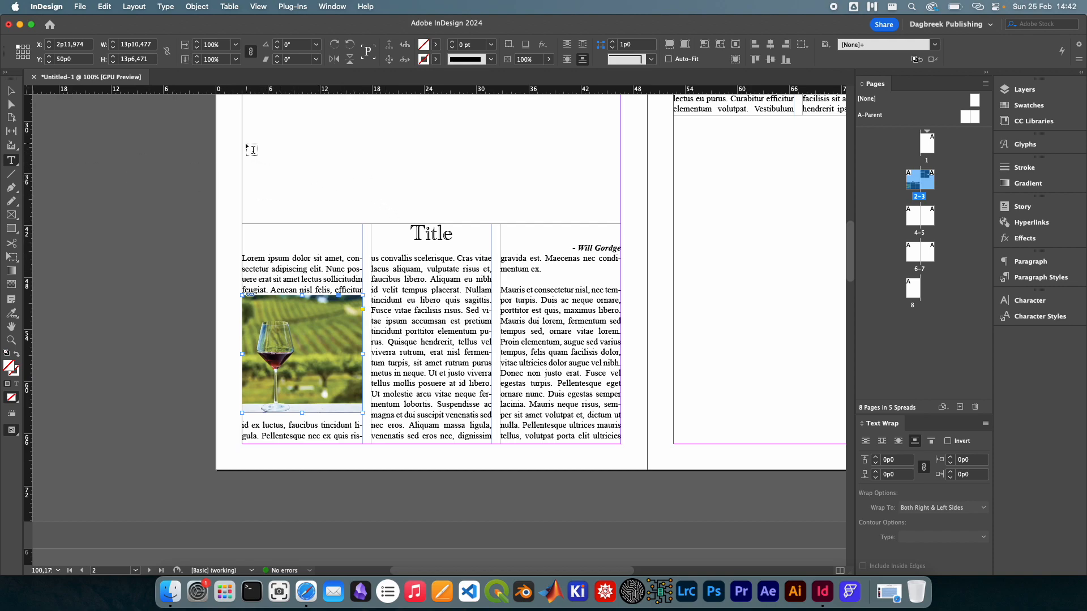
left_click_drag(243, 145, 362, 166)
type("T")
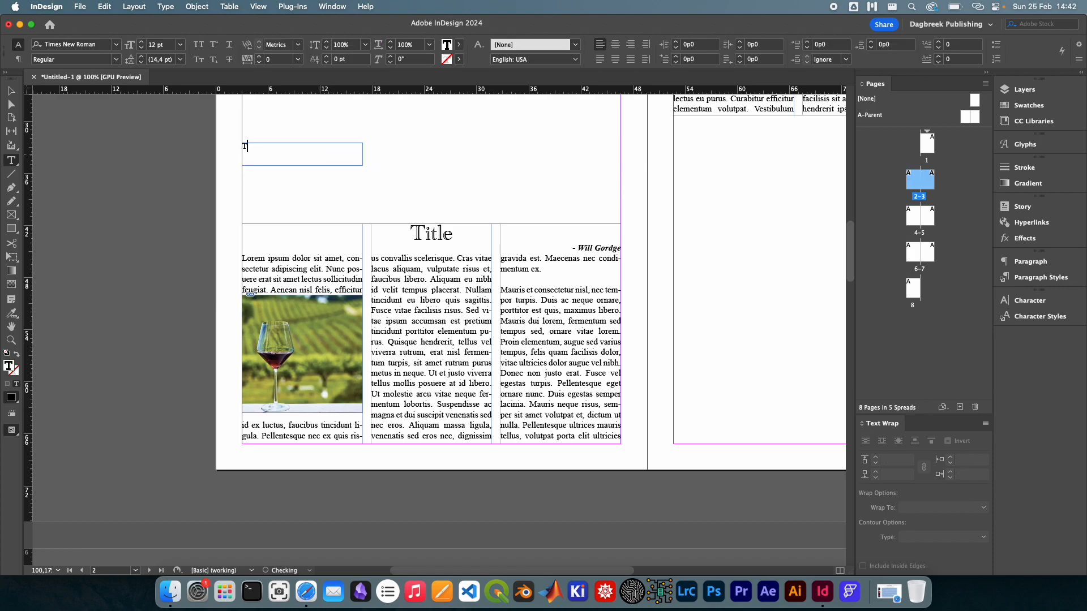
type("he ")
type("is is an image caption")
- Set the image caption text to the Italic font style
triple_click(308, 146)
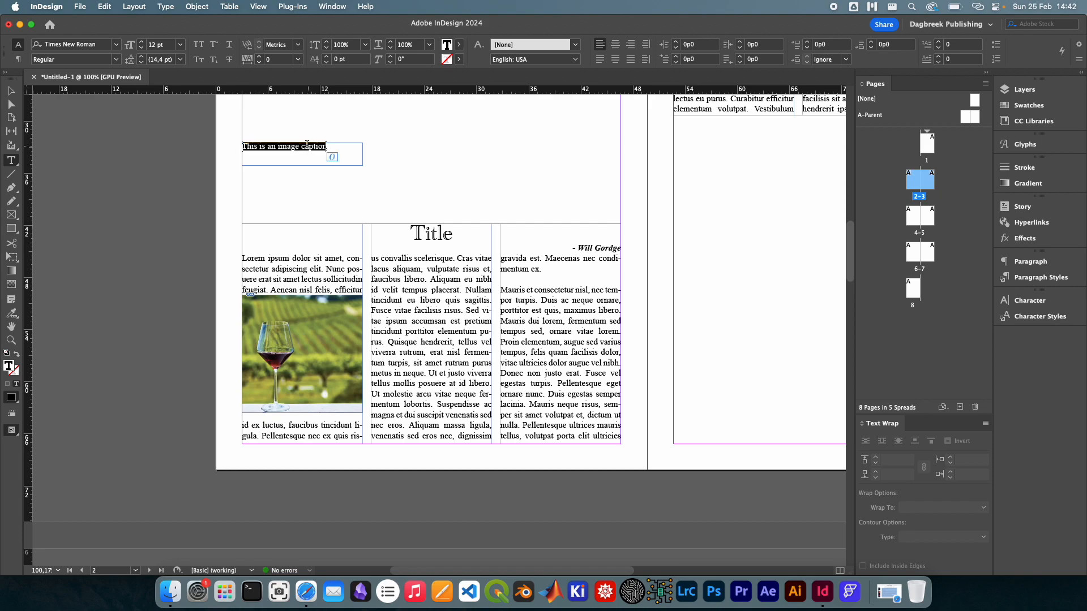
left_click(116, 59)
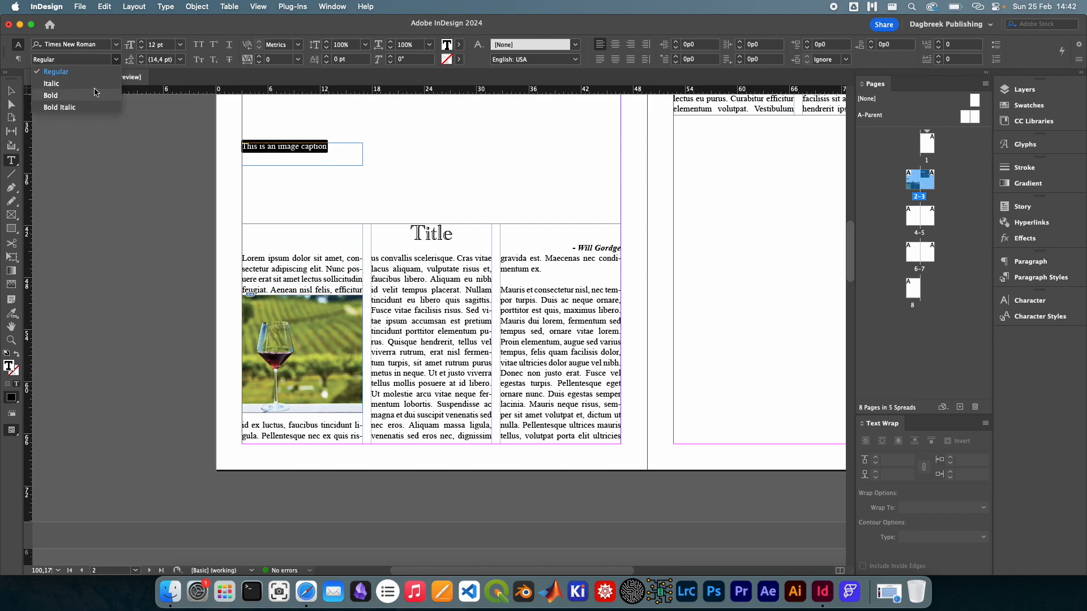
left_click(51, 83)
left_click(11, 91)
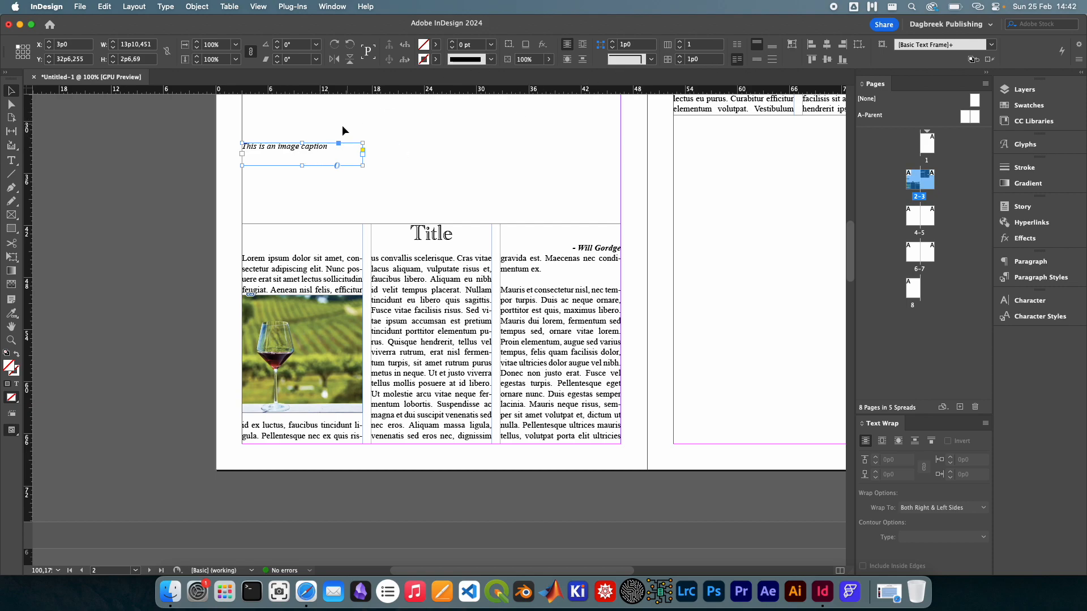
- Centre-align the caption text and reduce its frame's height to 0p11,745
triple_click(306, 151)
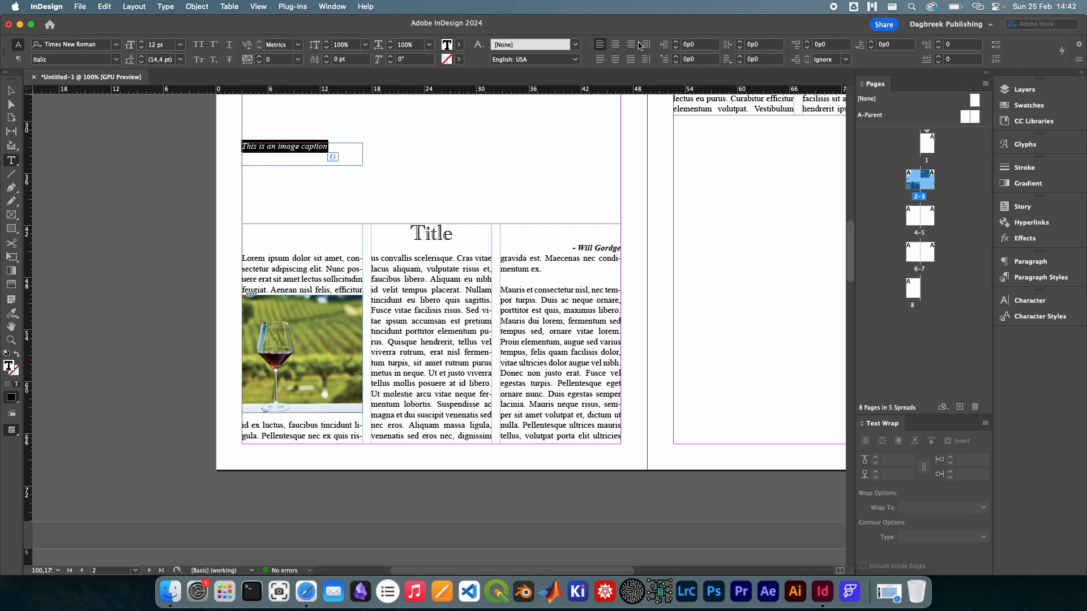
left_click(615, 45)
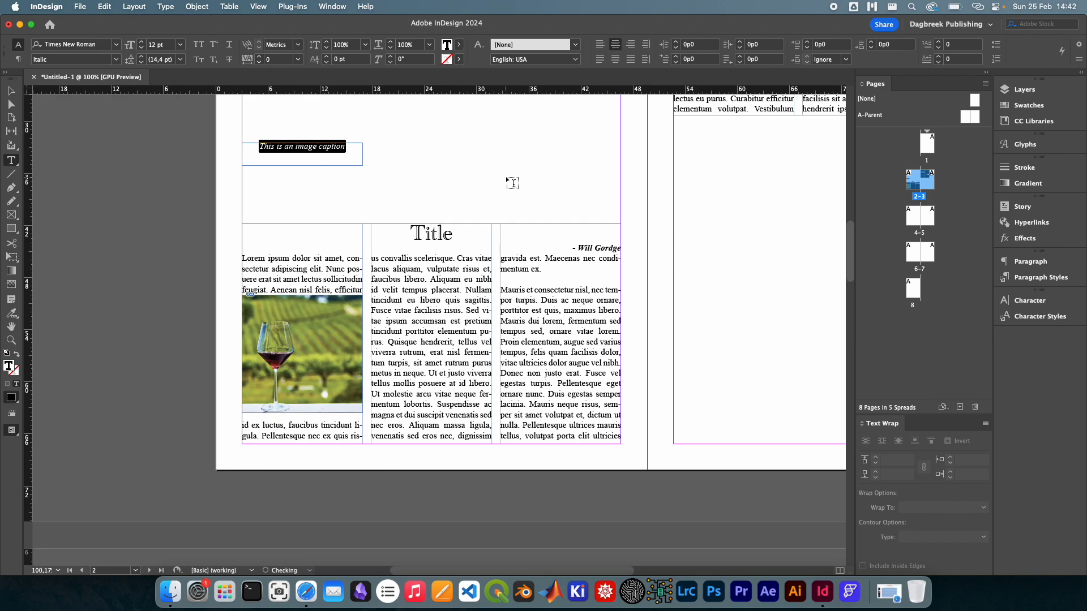
left_click(11, 90)
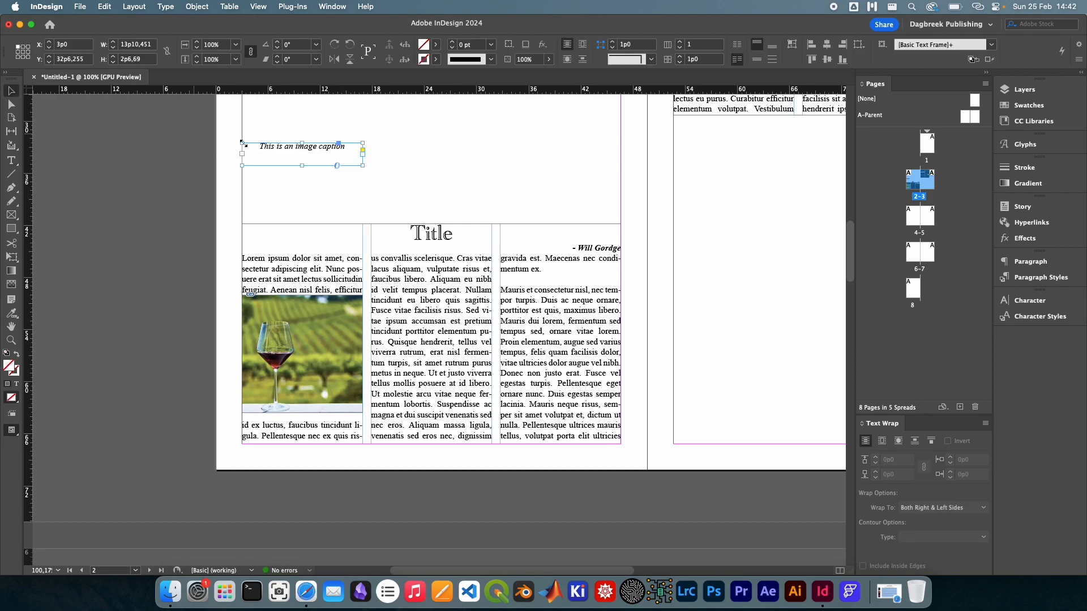
left_click_drag(304, 166, 304, 152)
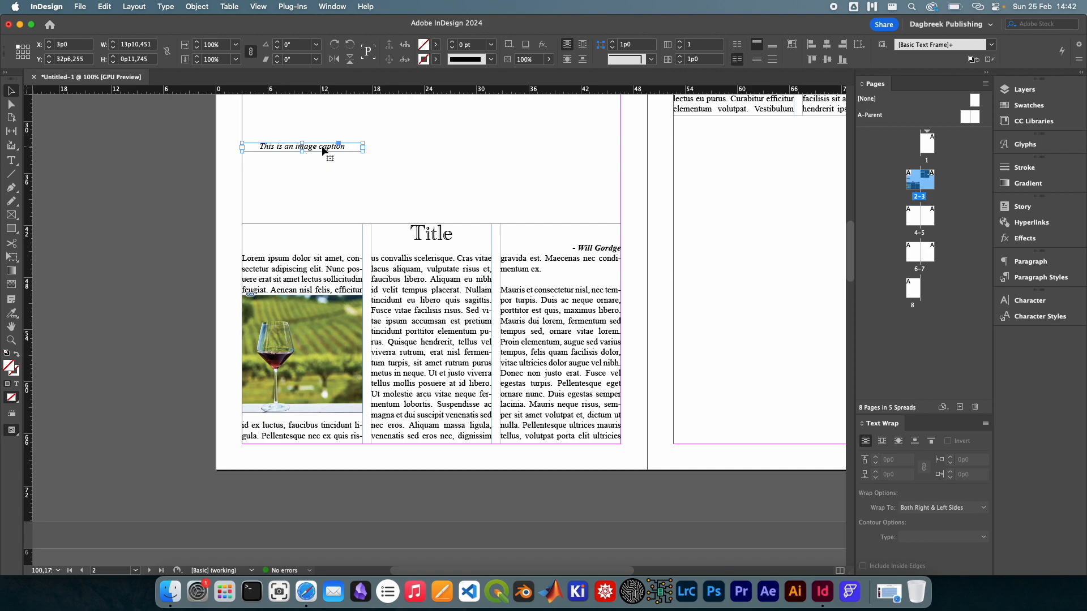
- Move the image caption directly beneath the wine-glass photo in the first column and apply the jump-object text wrap to it
left_click_drag(320, 150, 321, 421)
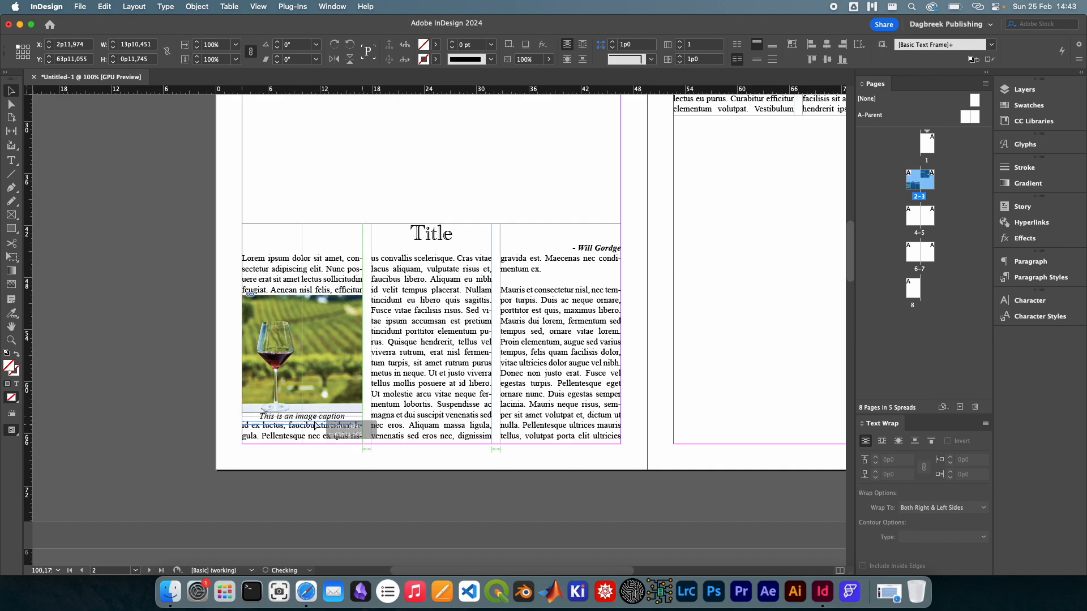
left_click(316, 376)
left_click_drag(317, 369, 318, 371)
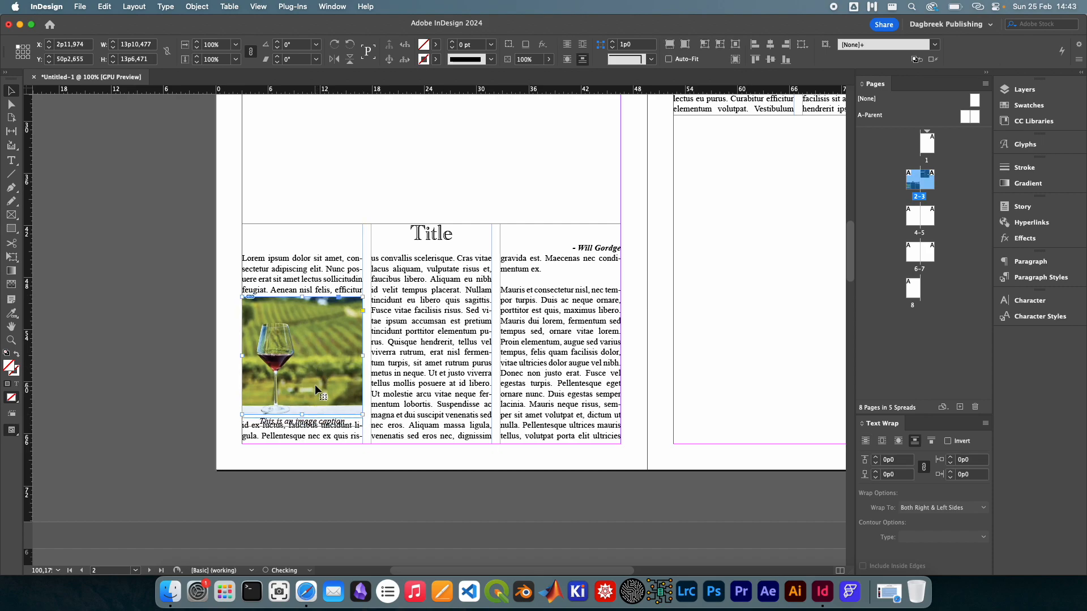
mouse_move(309, 426)
left_mouse_down()
mouse_move(359, 426)
mouse_move(431, 373)
mouse_move(317, 423)
left_mouse_up()
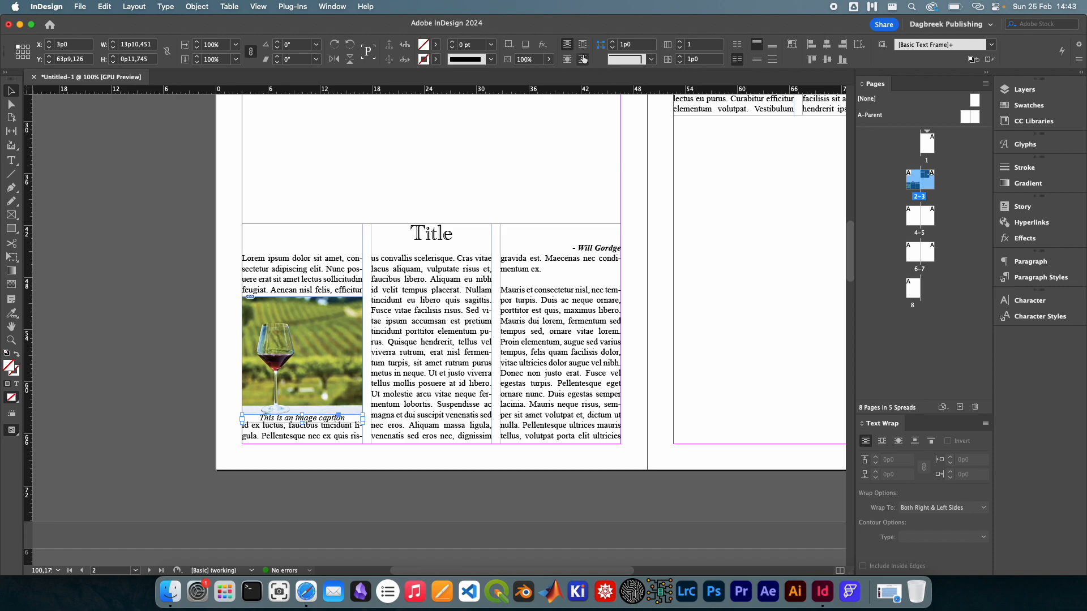
left_click(909, 443)
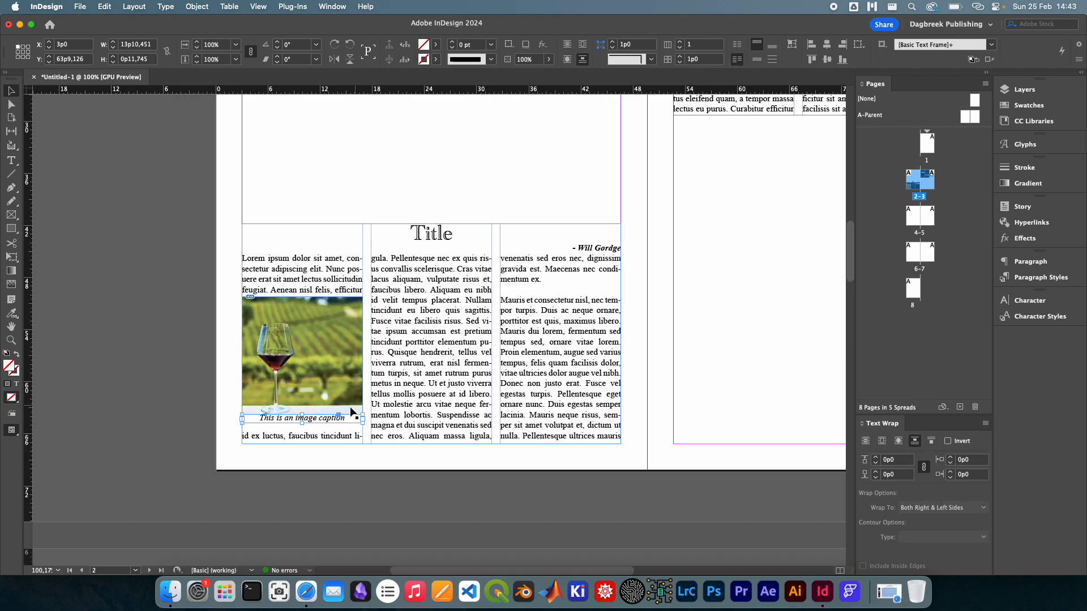
- Move the wine-glass photo up to Y 49p11,529 and its caption up to Y 63p6
left_click_drag(328, 350, 328, 350)
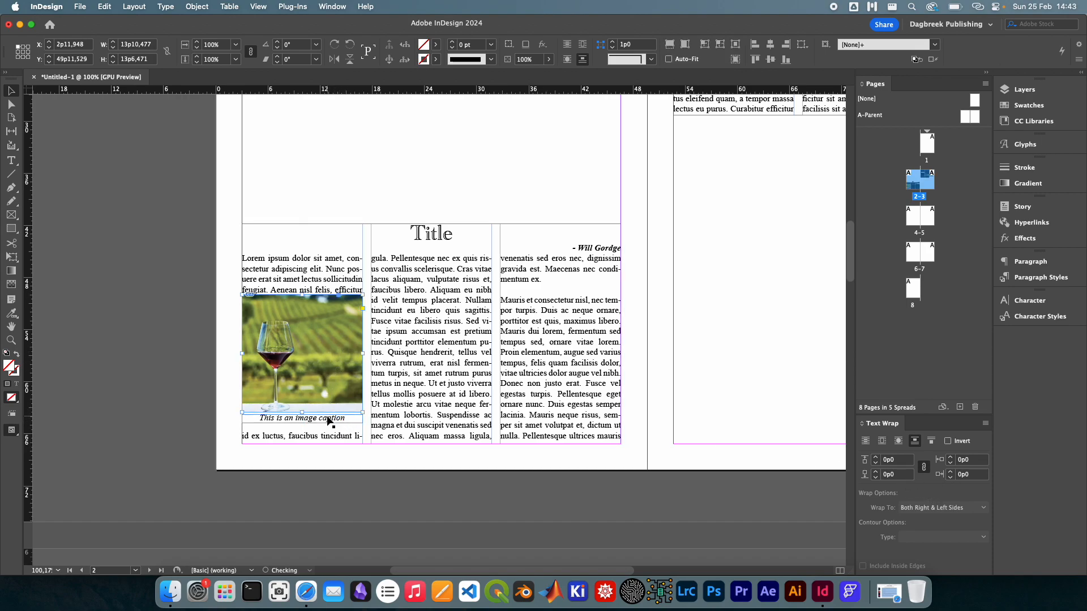
left_click(327, 418)
left_click_drag(326, 417, 327, 414)
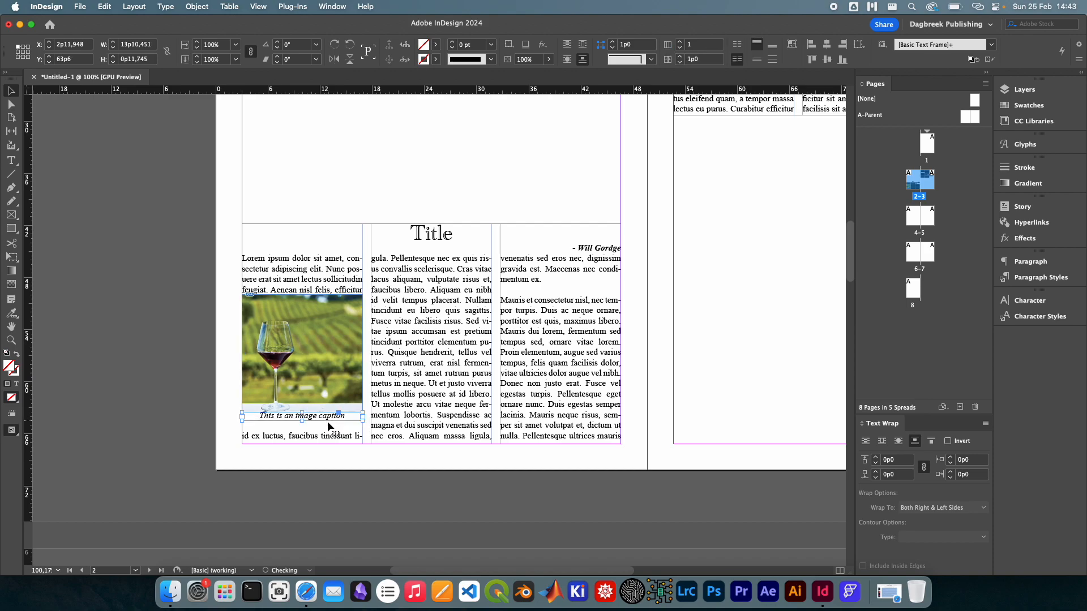
double_click(328, 435)
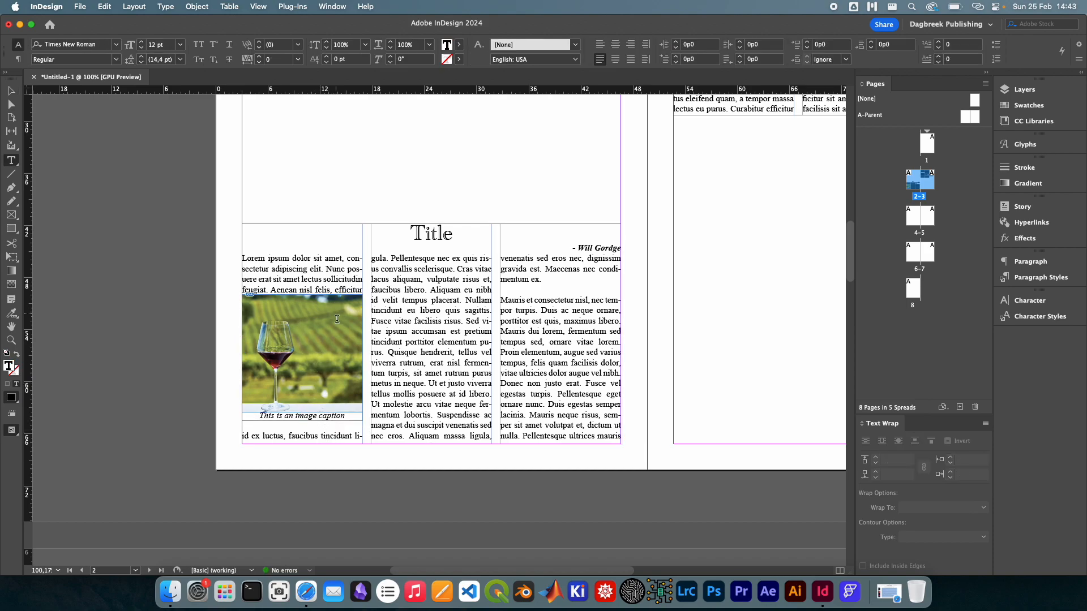
key("Escape")
double_click(319, 435)
left_click(10, 91)
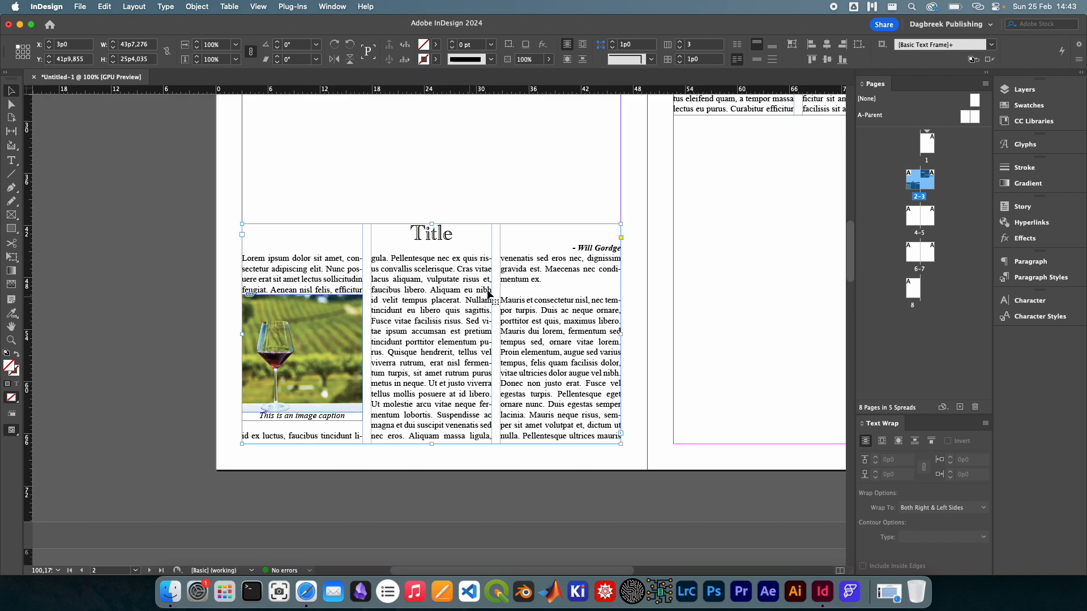
scroll(474, 285, "up", 1)
scroll(475, 285, "right", 1)
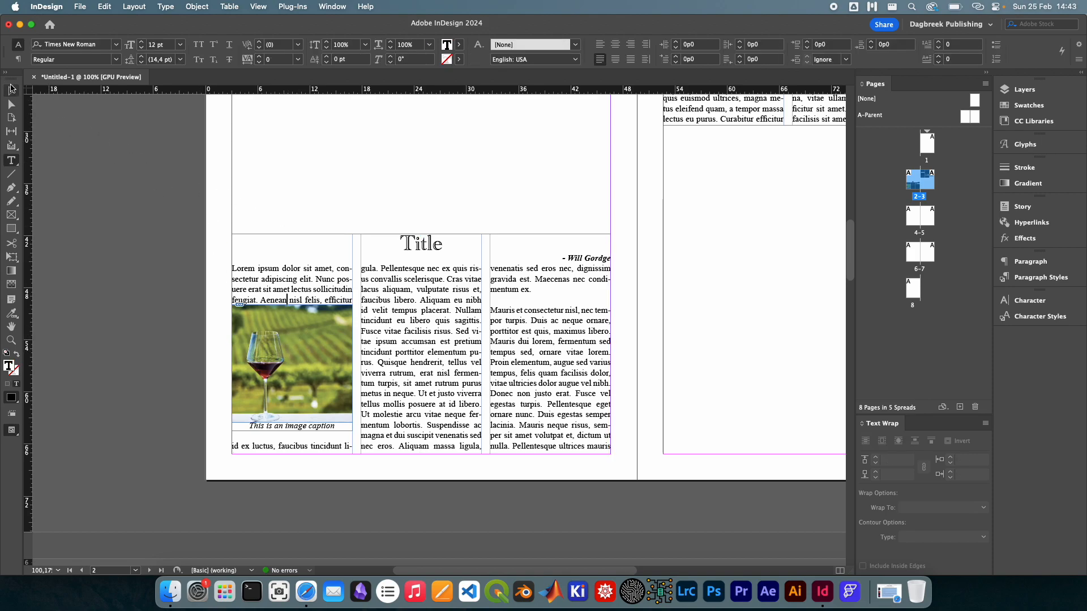
- Delete the wine-glass photo and its caption from the article's first column
left_click(321, 353)
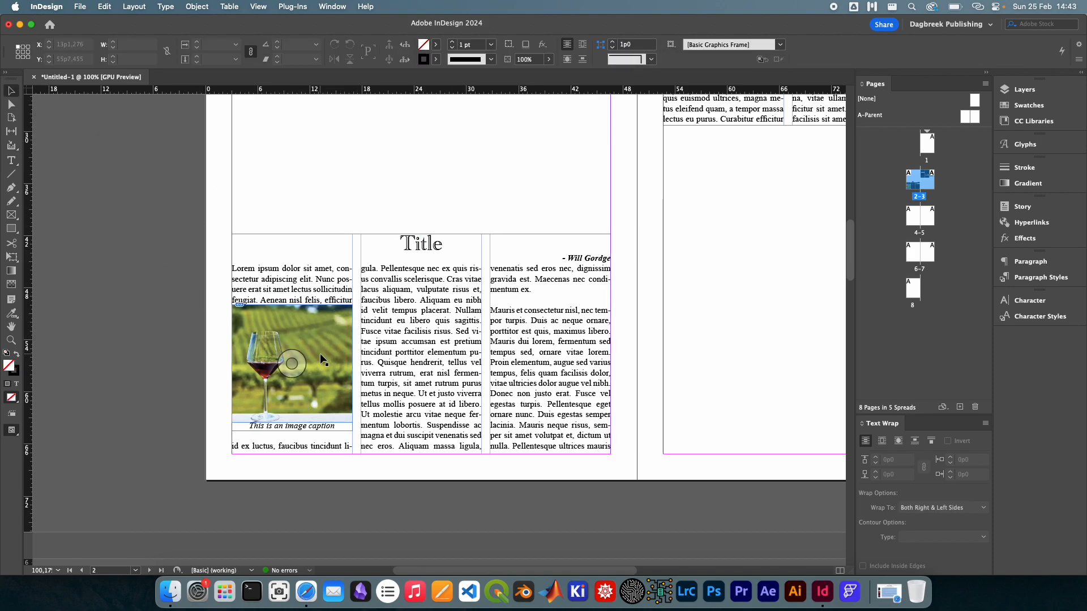
key("Delete")
left_click(320, 425)
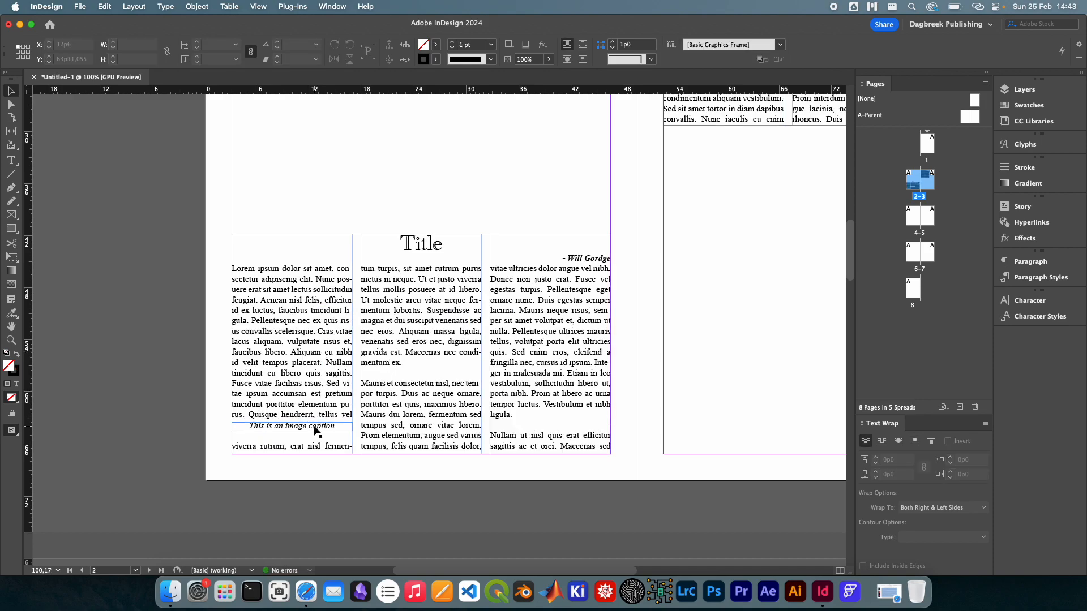
key("Delete")
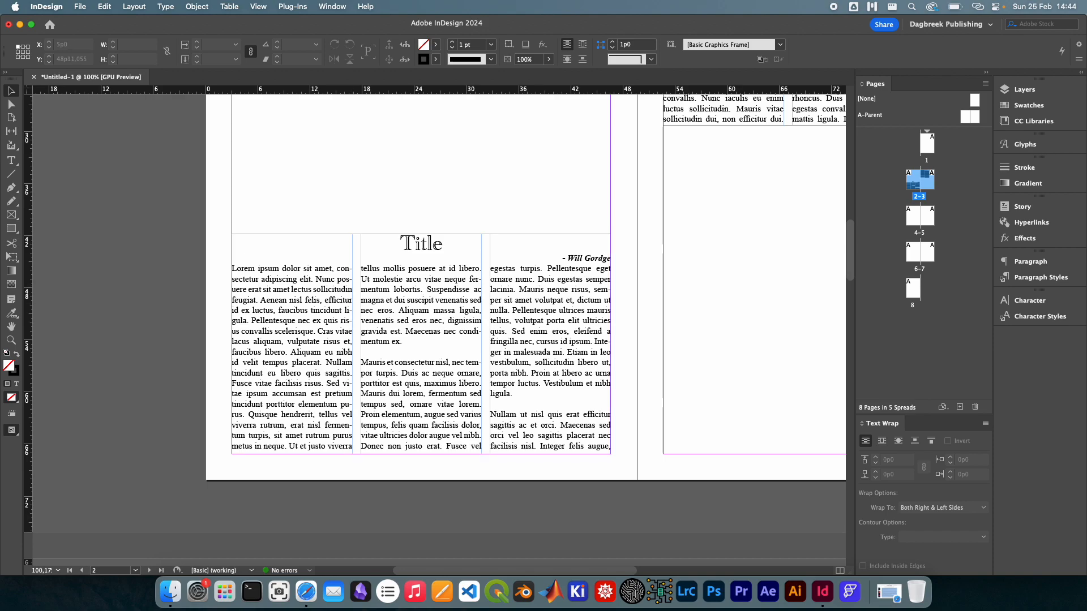
- Place the volleyball photo on page 2 and scale it down to about 88p0 by 58p8 with Free Transform
left_click_drag(0, 271, 450, 316)
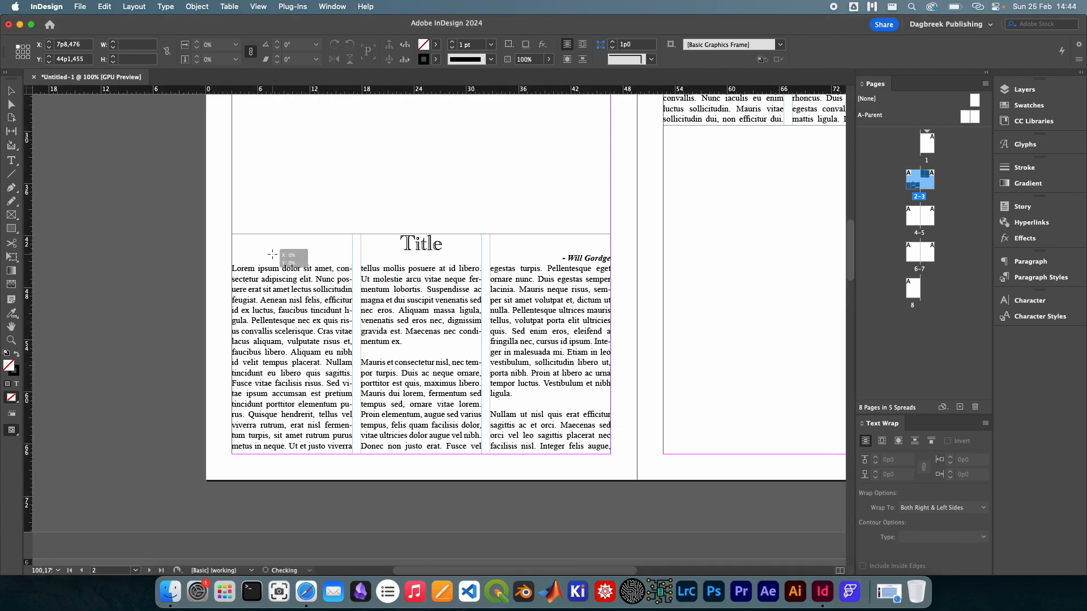
left_click(273, 254)
scroll(406, 320, "down", 5)
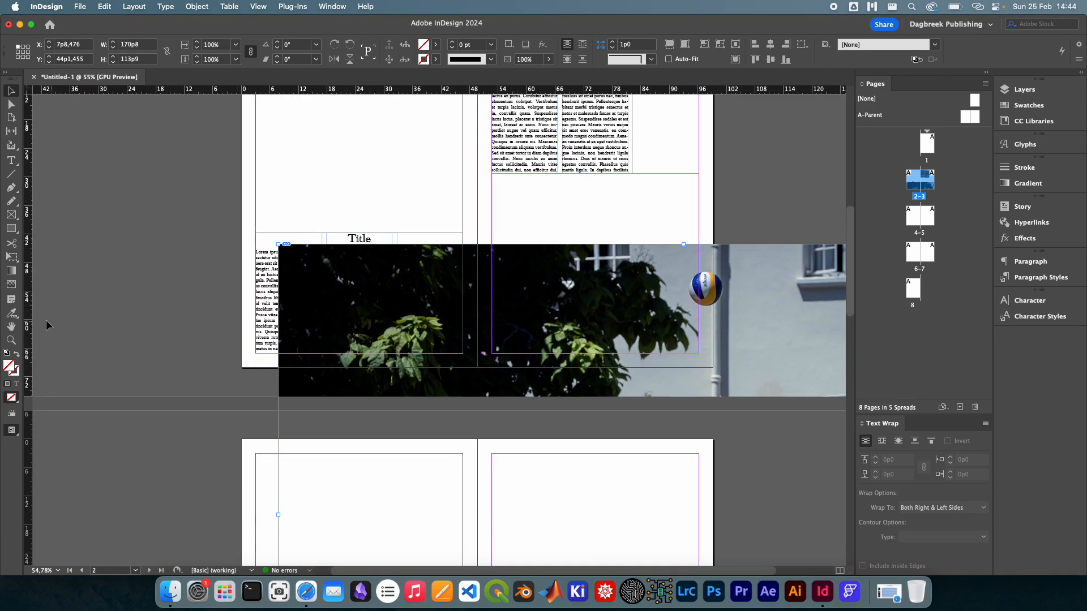
left_click(13, 257)
left_click_drag(278, 245, 510, 311)
left_click_drag(573, 345, 326, 176)
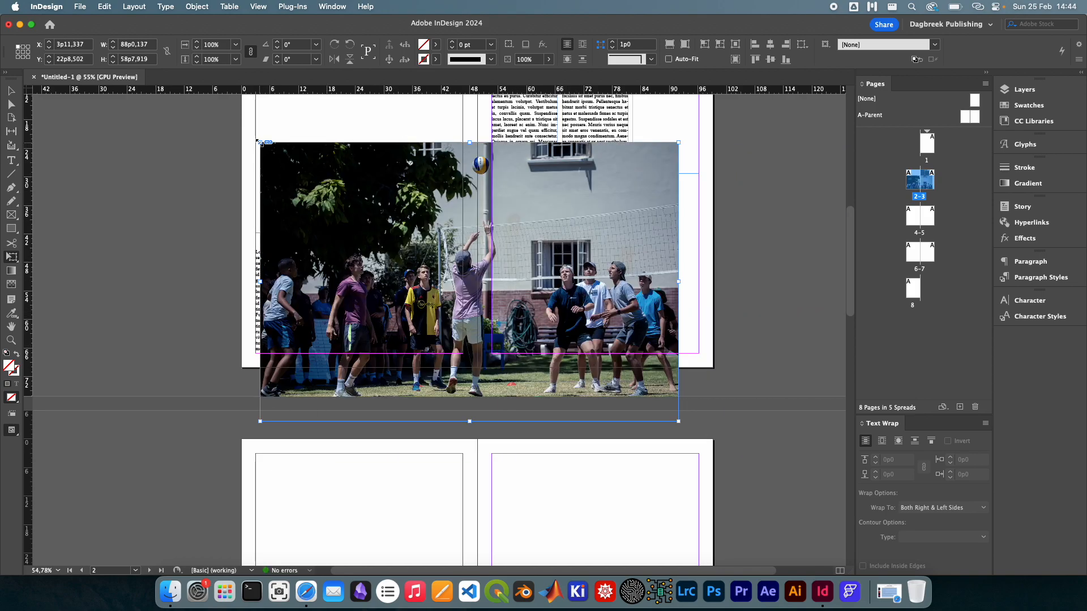
- Scale the volleyball photo to about 26p6 by 17p8 and keep it at X 3p0 over the article's first columns
key("super+z")
left_click_drag(365, 292, 318, 300)
left_click_drag(268, 237, 387, 315)
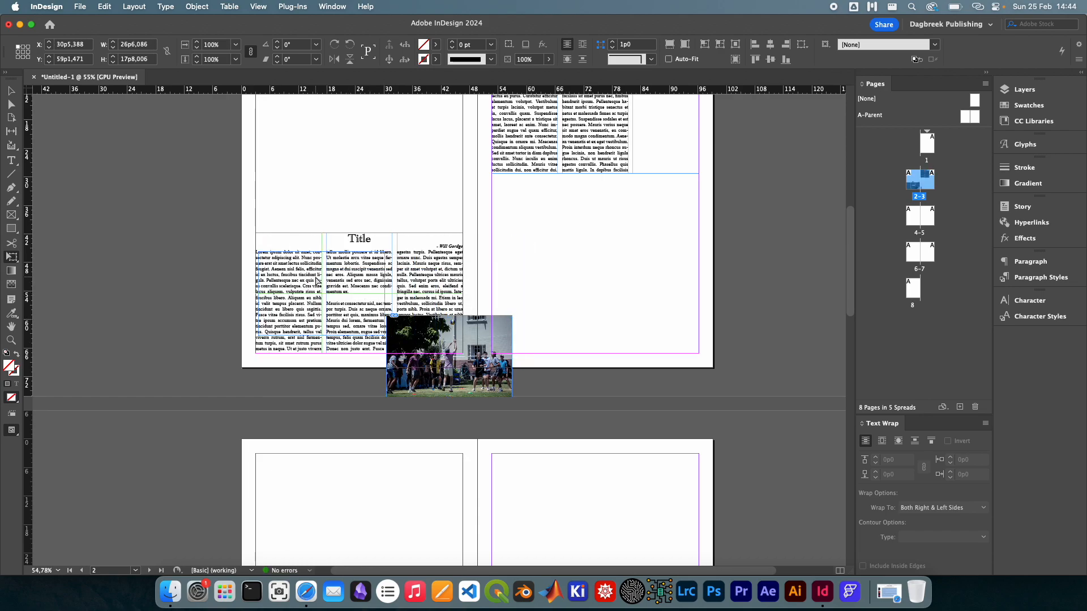
key("super+z")
scroll(348, 289, "up", 3)
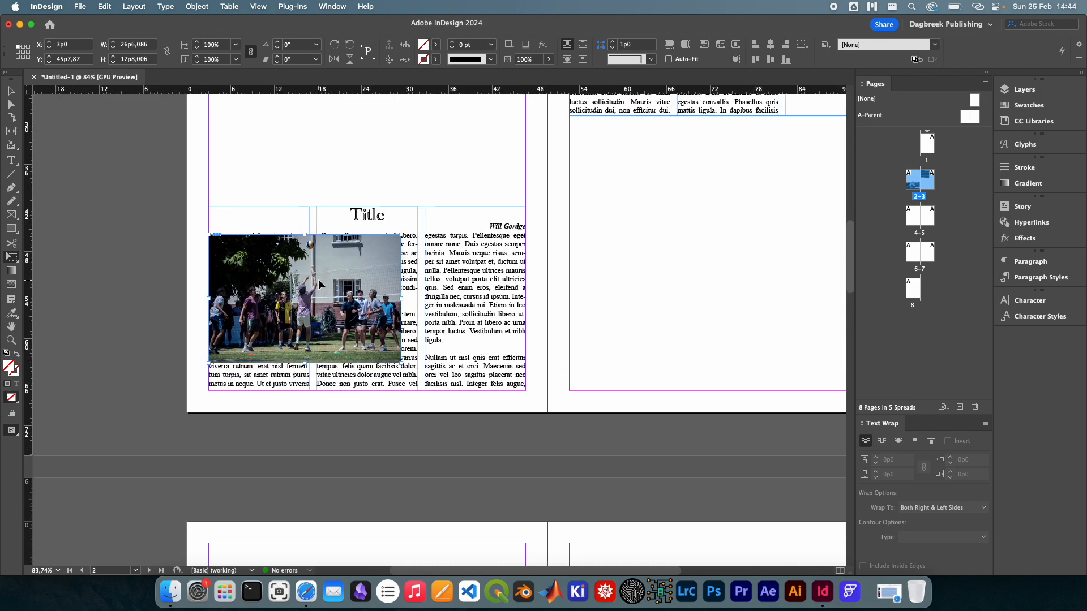
- Fit the photo to the article's second and third columns at 28p9,55 by 19p2,31 and apply the jump-object text wrap
left_click_drag(329, 282, 453, 310)
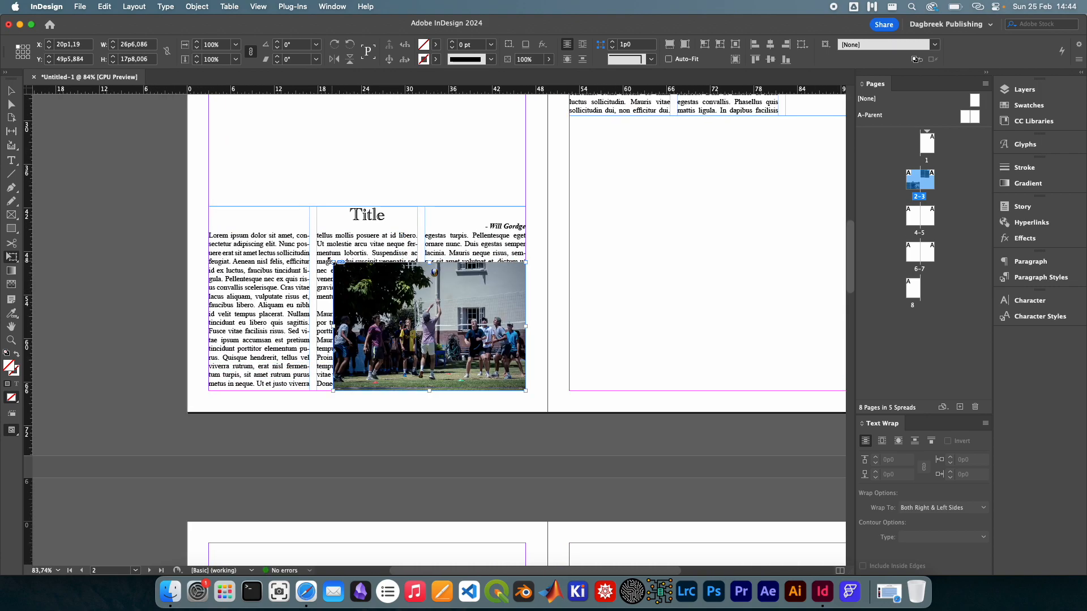
left_click_drag(333, 261, 314, 251)
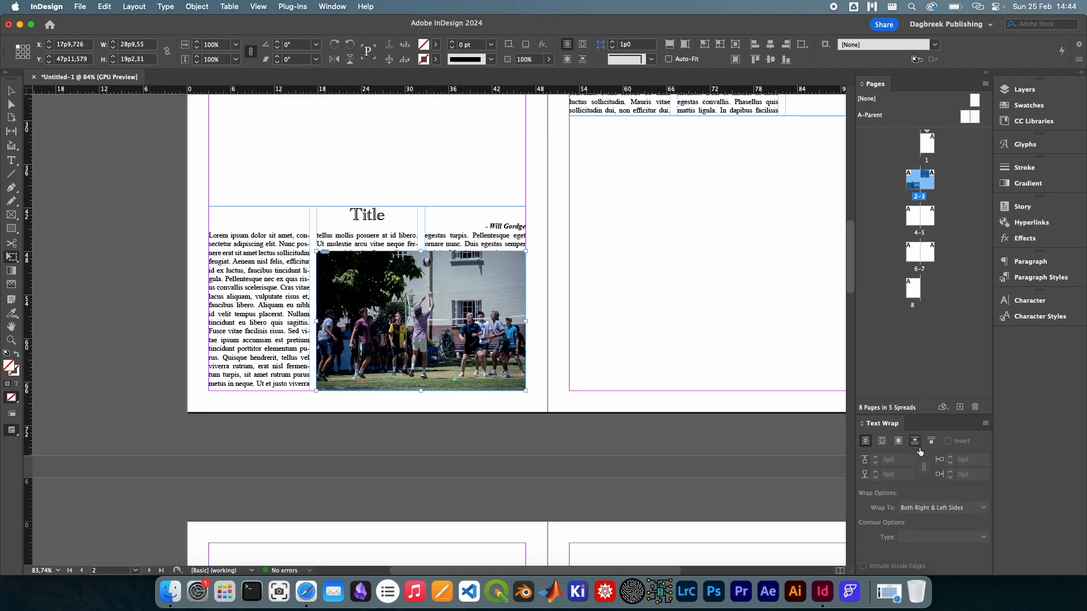
left_click(915, 441)
left_click(11, 90)
left_click(378, 175)
scroll(524, 274, "up", 1)
scroll(524, 272, "up", 1)
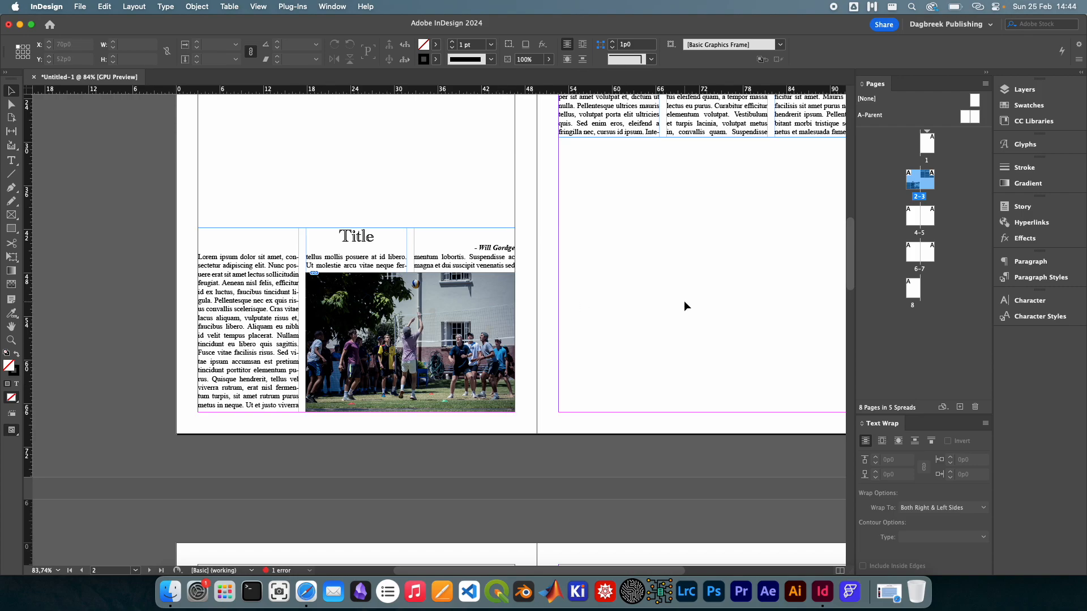
- Extend the bottom edge of page 3's three-column text frame to a height of 34p5,055 to fit the overset text
scroll(683, 301, "down", 5)
scroll(611, 296, "right", 1)
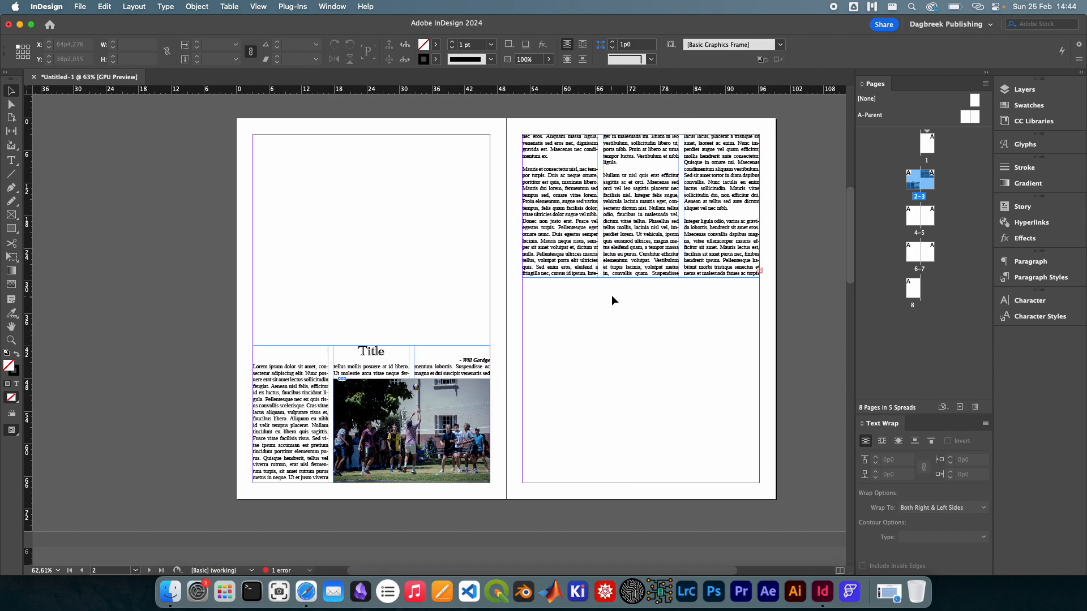
scroll(585, 296, "up", 1)
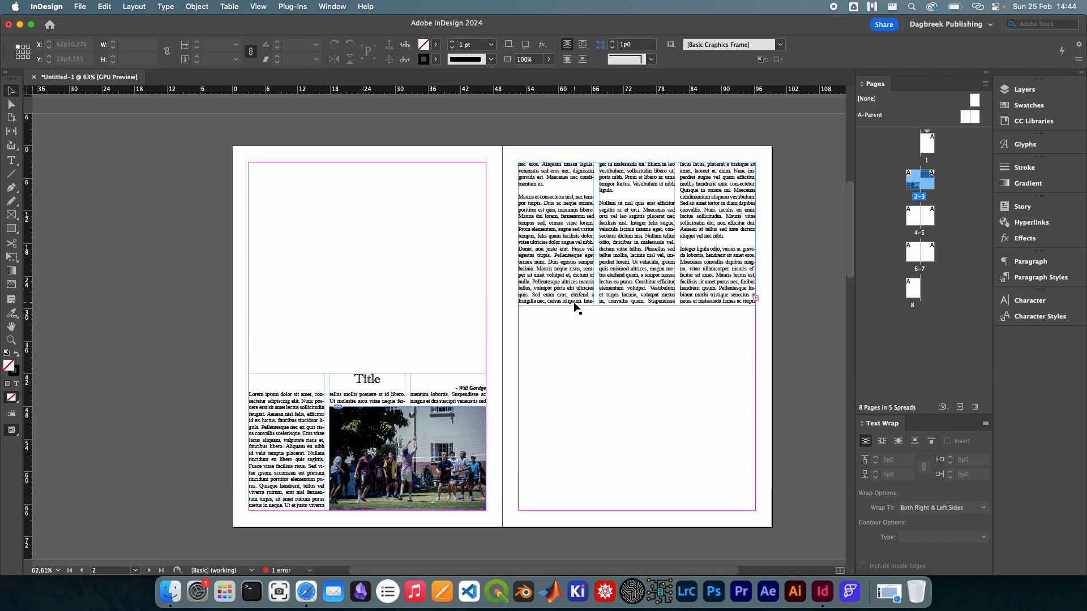
left_click(637, 300)
left_click_drag(637, 305, 638, 349)
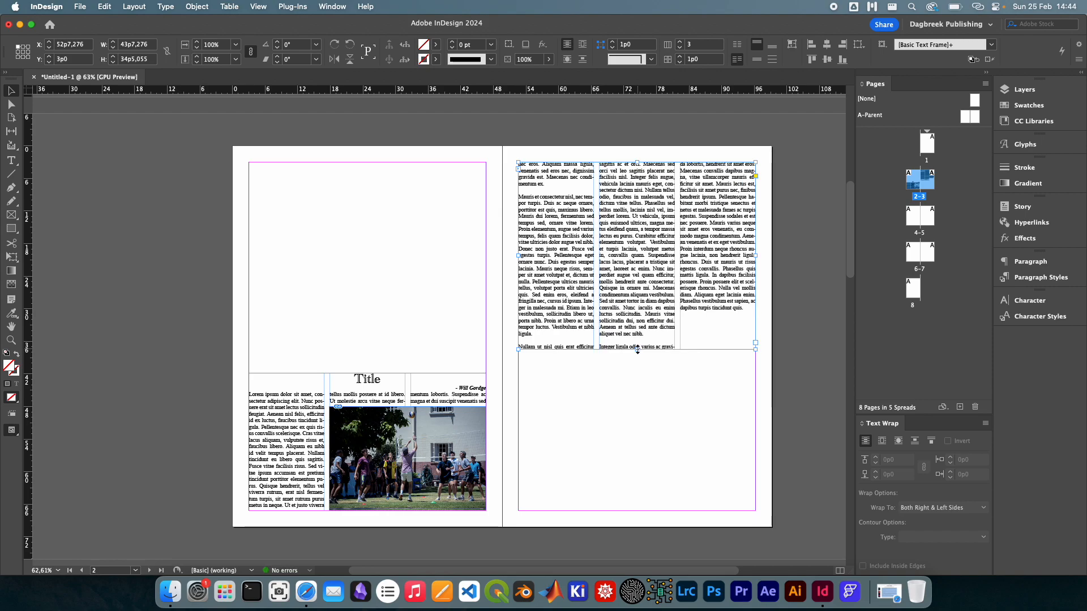
- Move the volleyball photo to page 3, aligned to the top margin across the first two text columns
left_click_drag(406, 445, 605, 220)
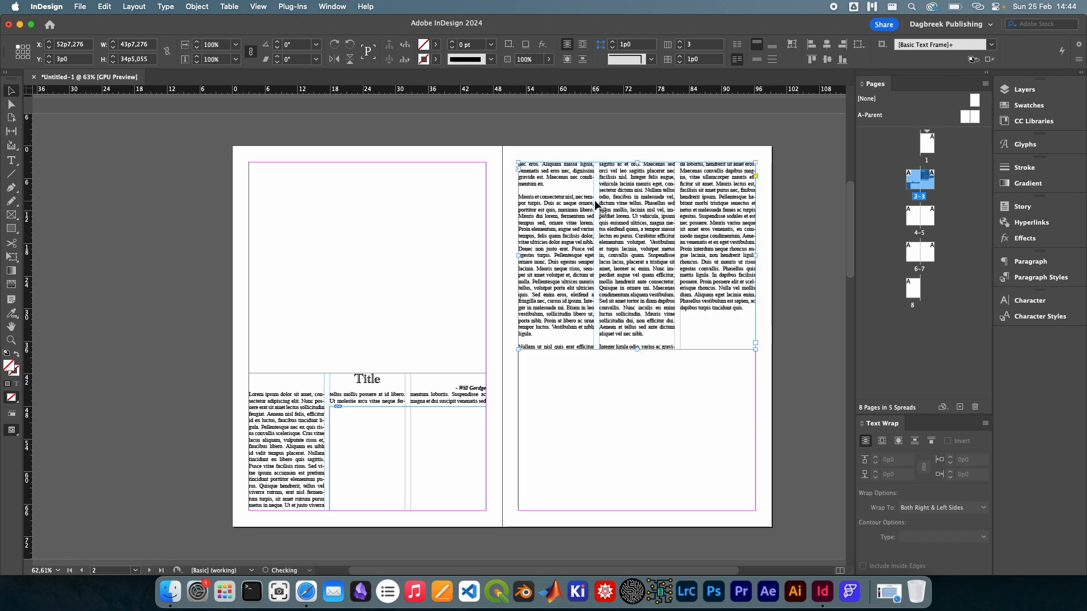
key("super+z")
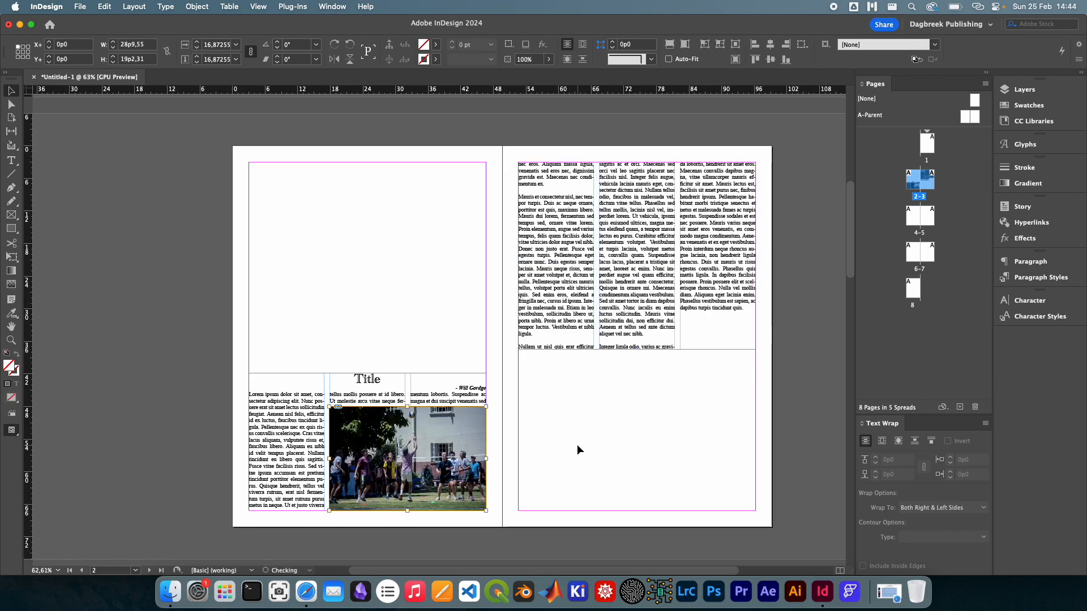
left_click_drag(455, 440, 626, 417)
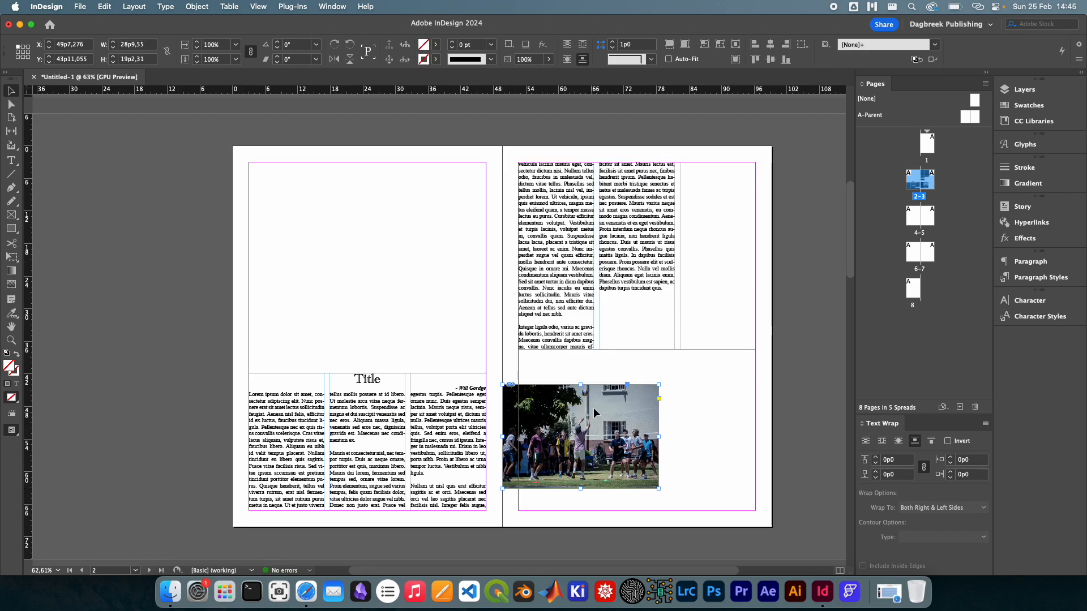
left_click_drag(610, 225, 607, 194)
left_click(636, 451)
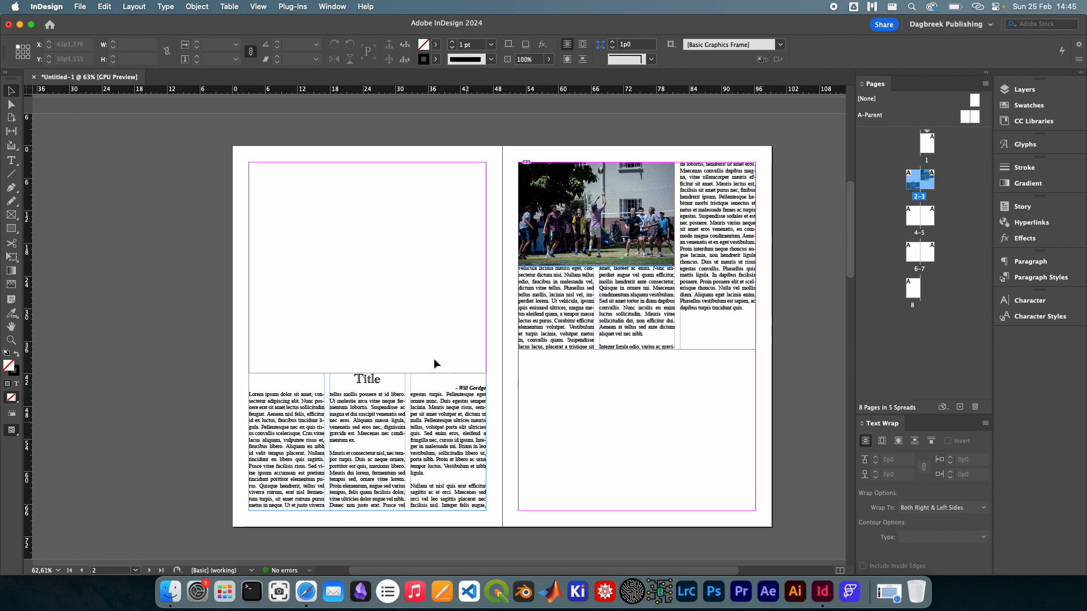
- Draw a horizontal line 43p7,276 long along the top of page 2's article frame and nudge it up to Y 41p3,355
left_click(12, 174)
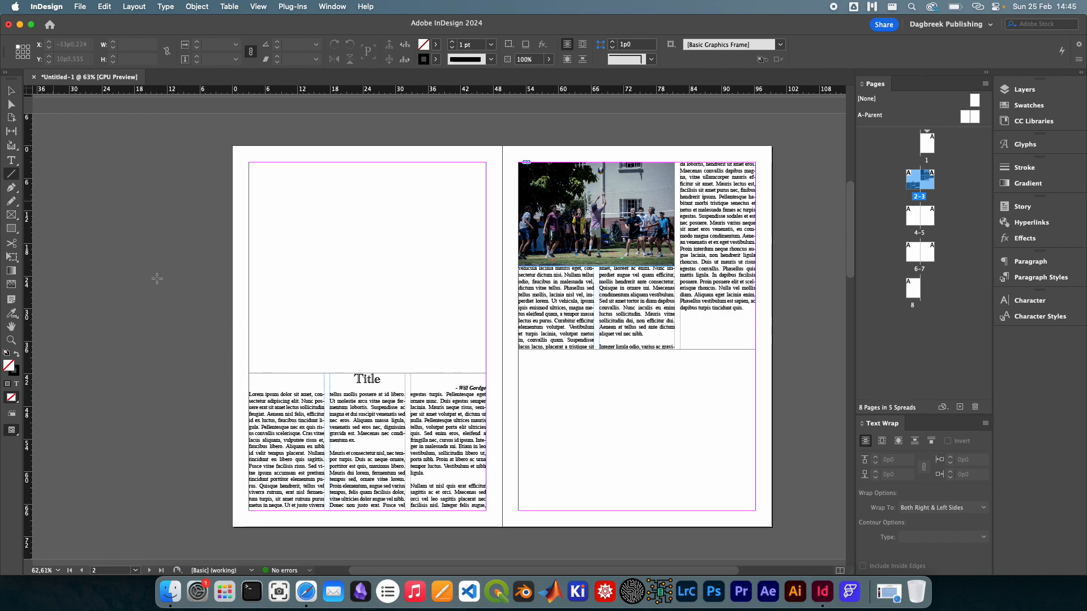
left_click_drag(249, 373, 486, 373)
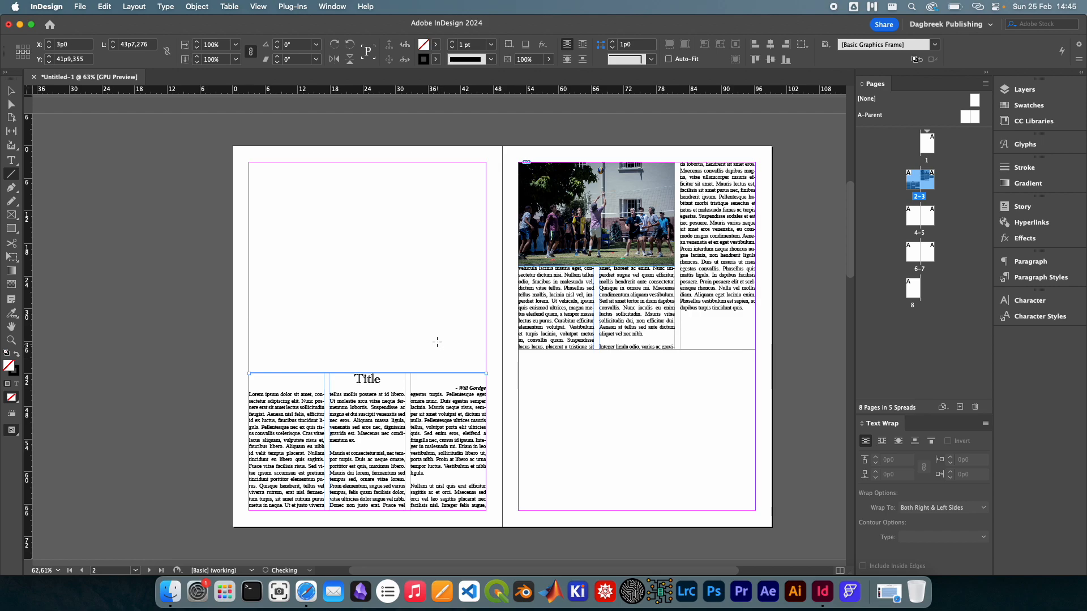
key("Up")
key("Up")
key("Up")
key("Up")
key("Up")
key("Up")
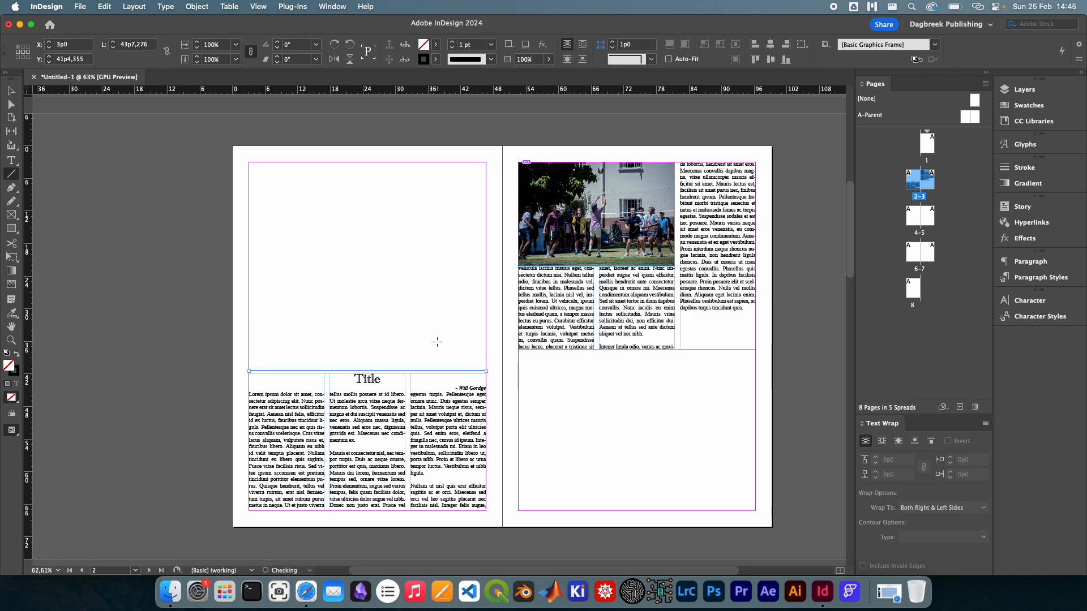
key("v")
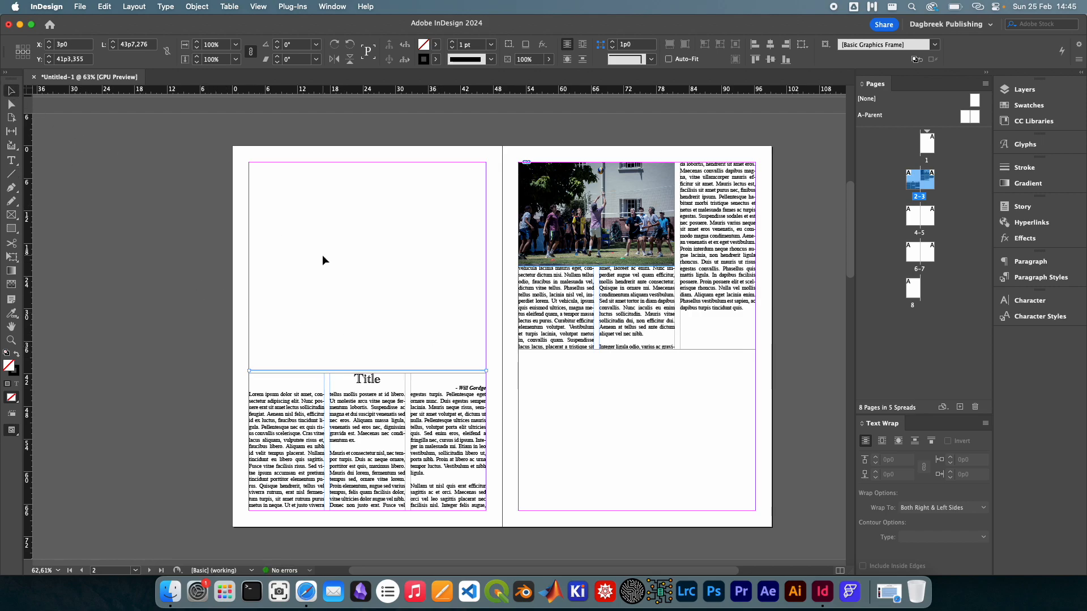
left_click(321, 256)
- Change the stroke type of the separator line above page 2's article to Dotted
scroll(442, 390, "up", 5)
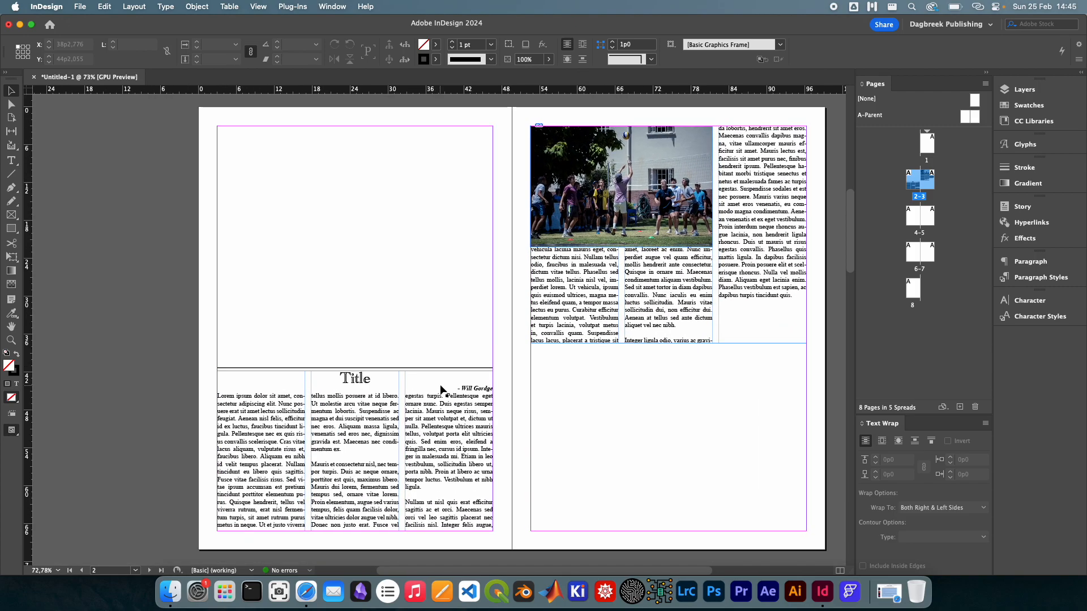
scroll(442, 391, "left", 5)
scroll(442, 390, "down", 1)
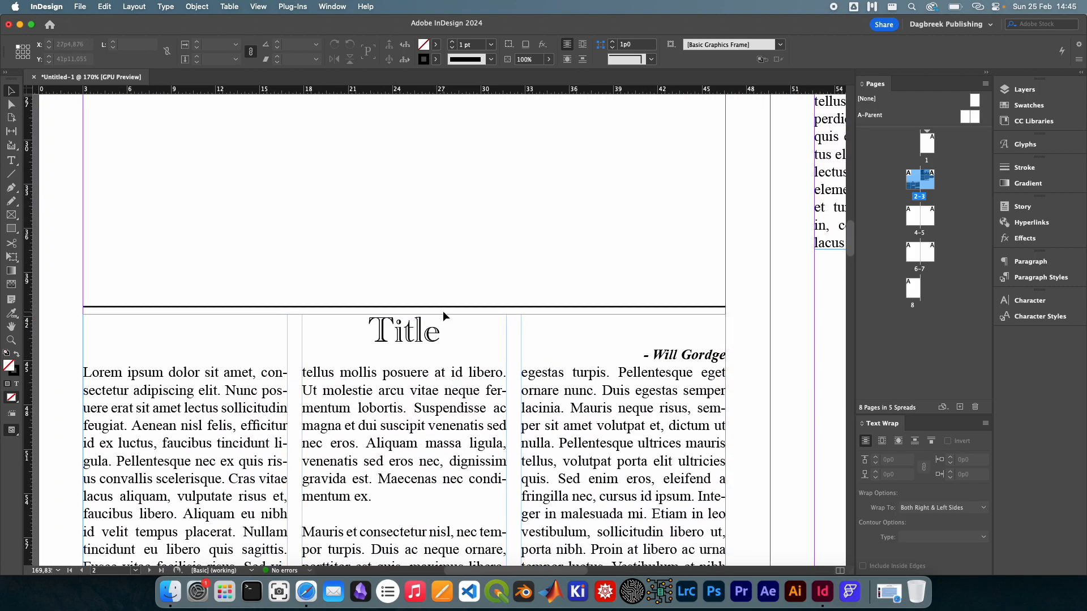
left_click(442, 308)
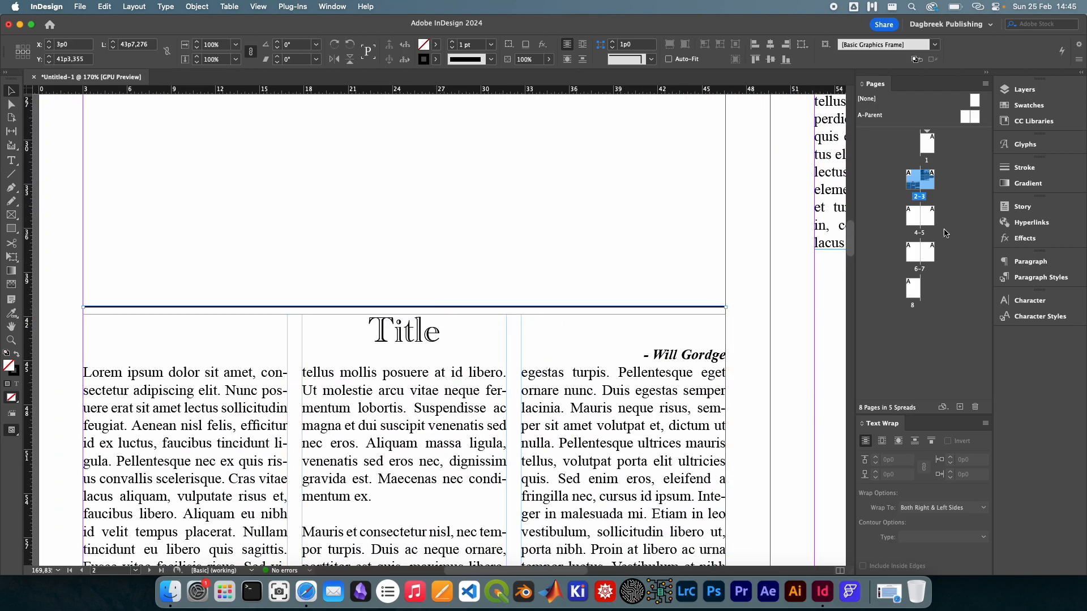
left_click(1025, 168)
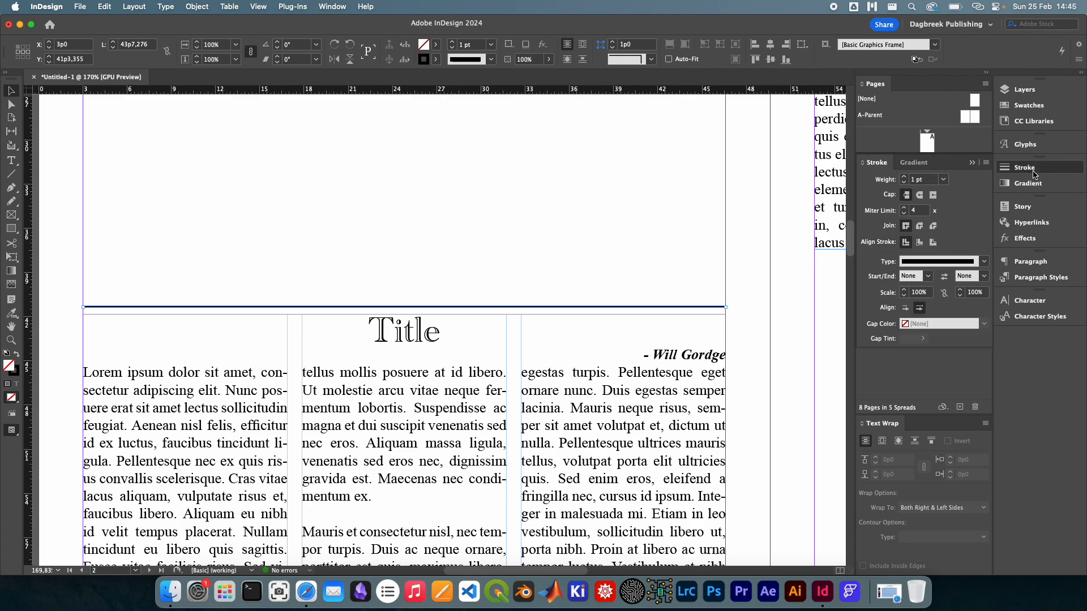
left_click(983, 261)
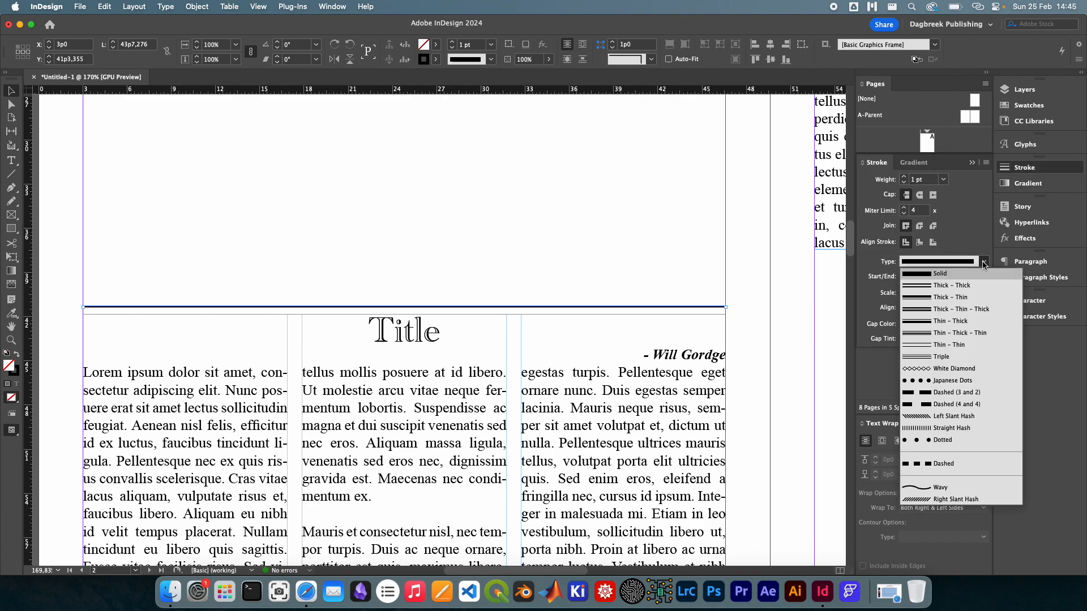
left_click(959, 439)
left_click(605, 210)
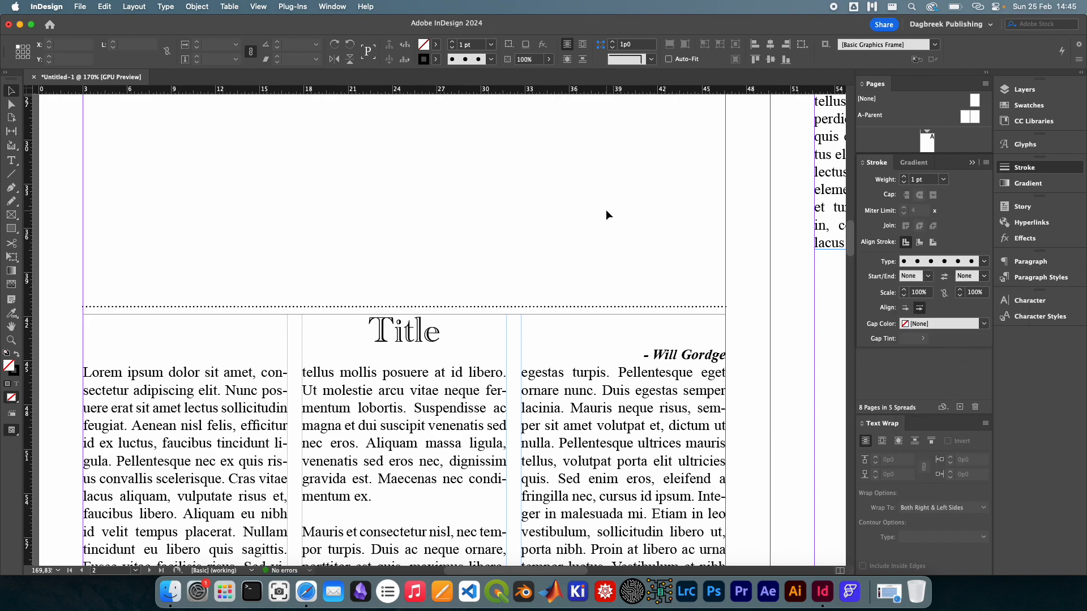
- Increase the dotted separator line's stroke weight by one increment
left_click(617, 307)
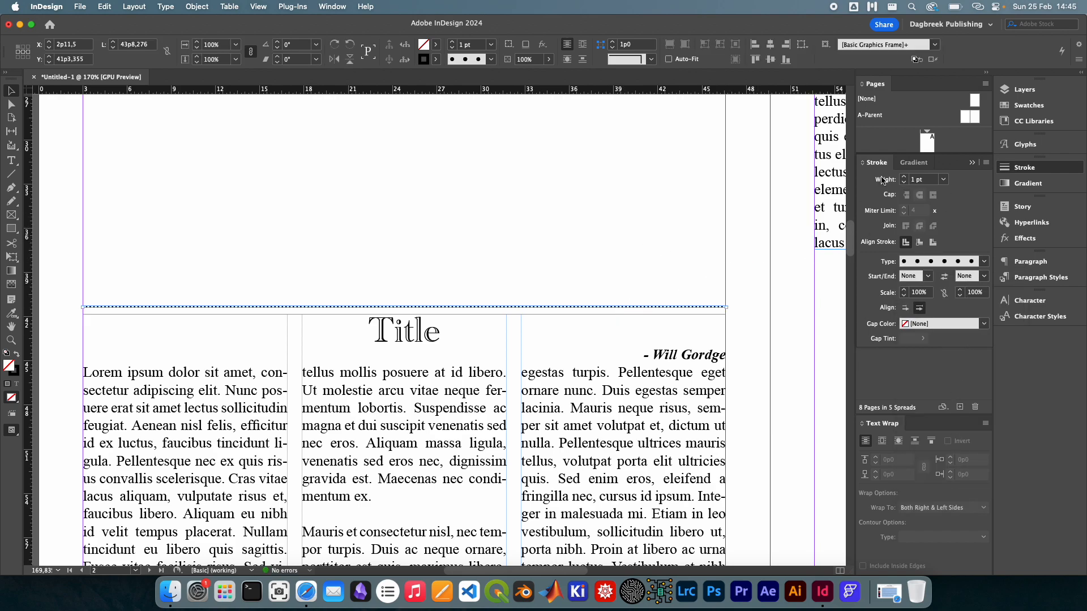
left_click(903, 176)
left_click(488, 188)
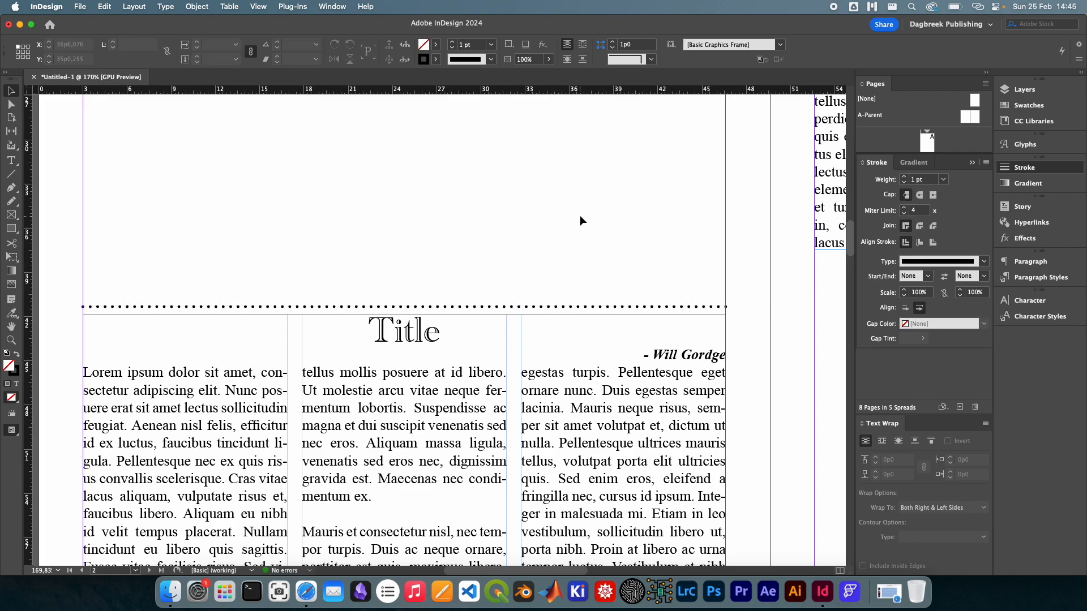
- Review the layout of the page 2–3 spread and the neighbouring blank pages
scroll(537, 248, "down", 6)
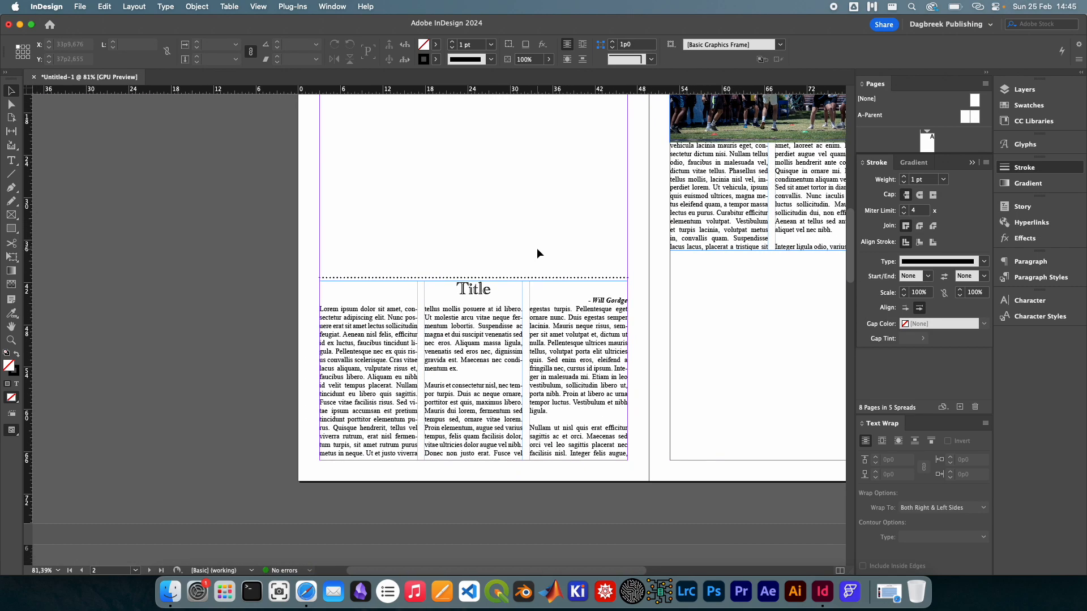
scroll(536, 248, "right", 3)
scroll(537, 248, "up", 2)
scroll(536, 248, "down", 4)
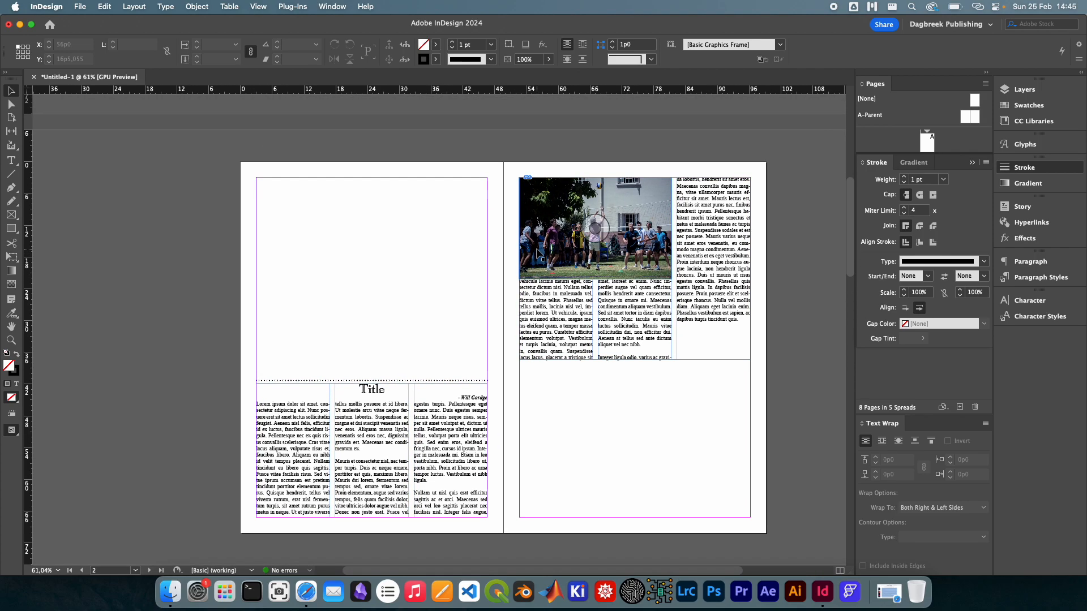
scroll(537, 253, "down", 1)
scroll(532, 247, "down", 2)
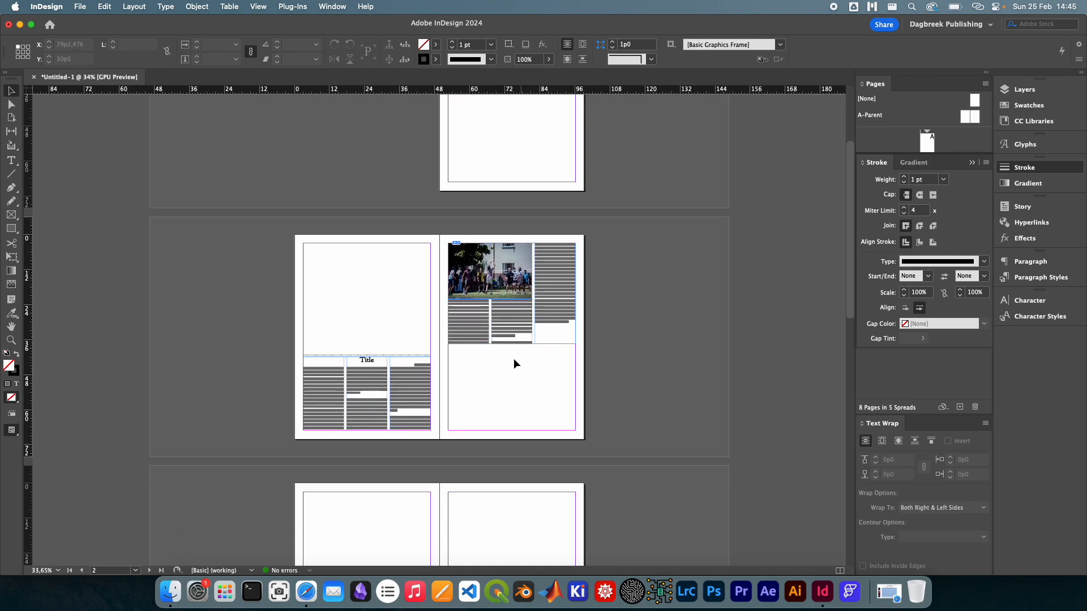
scroll(517, 352, "up", 2)
left_click(1024, 167)
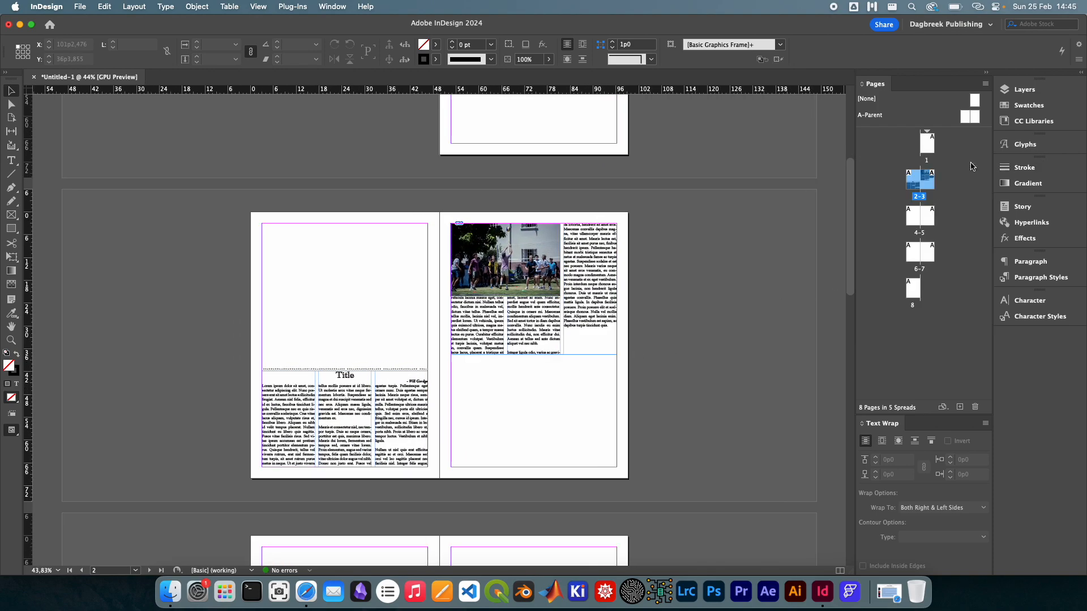
scroll(722, 306, "down", 1)
scroll(721, 307, "down", 3)
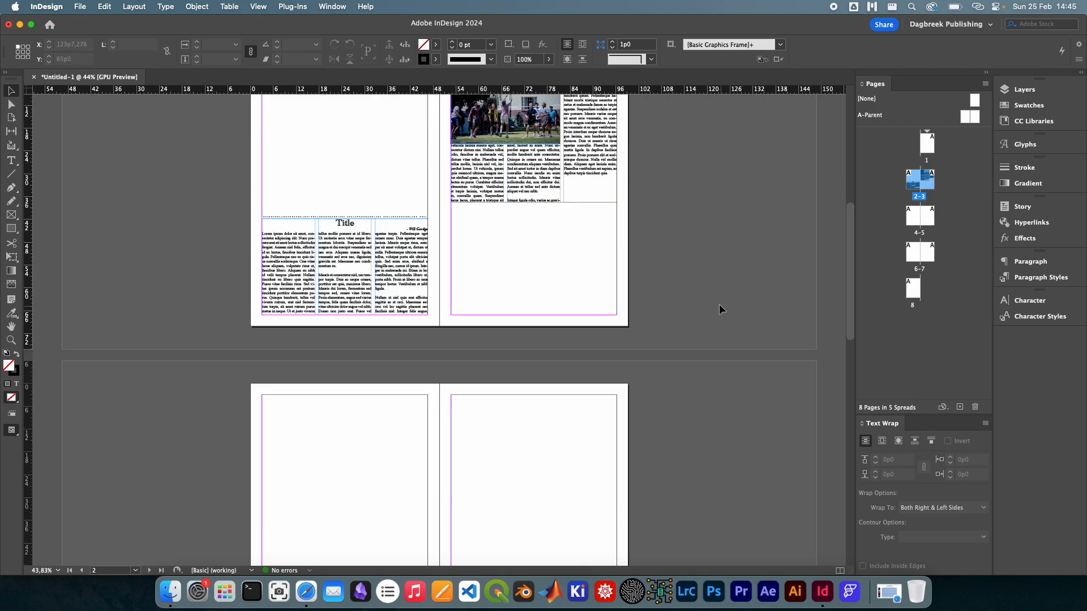
scroll(713, 293, "up", 4)
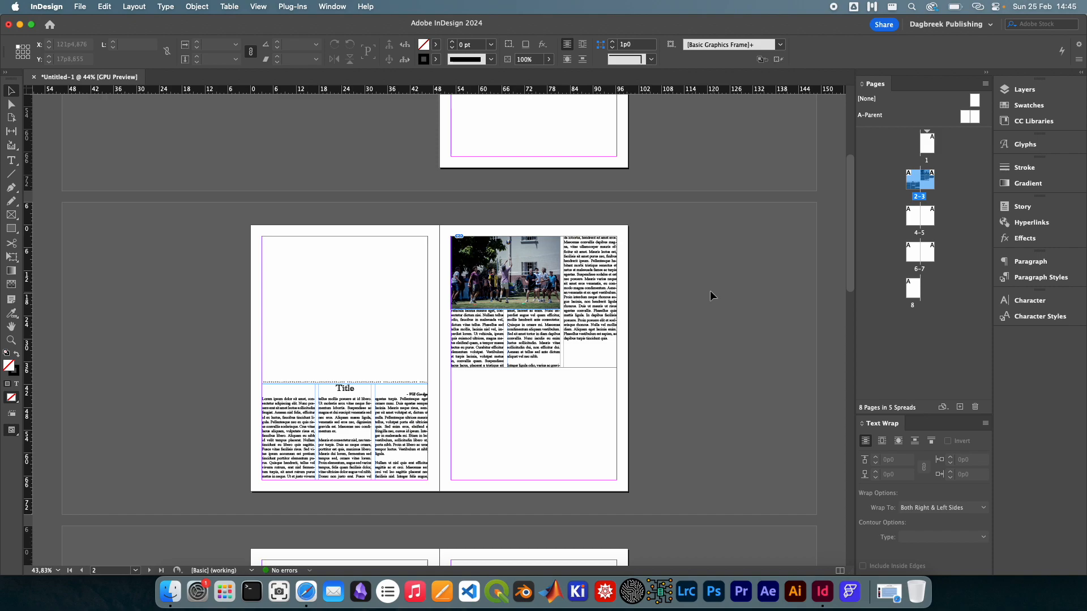
scroll(693, 292, "up", 1)
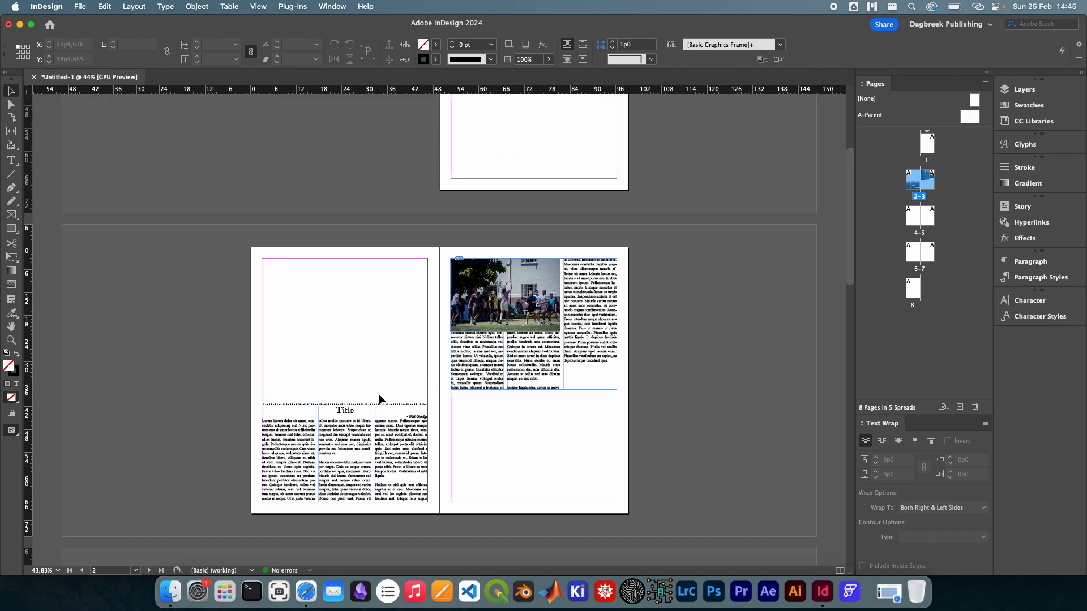
- Move the placed photo's source JPEG from the desktop to the Trash, and cancel saving the document
left_click_drag(169, 24, 205, 218)
left_click_drag(88, 175, 464, 55)
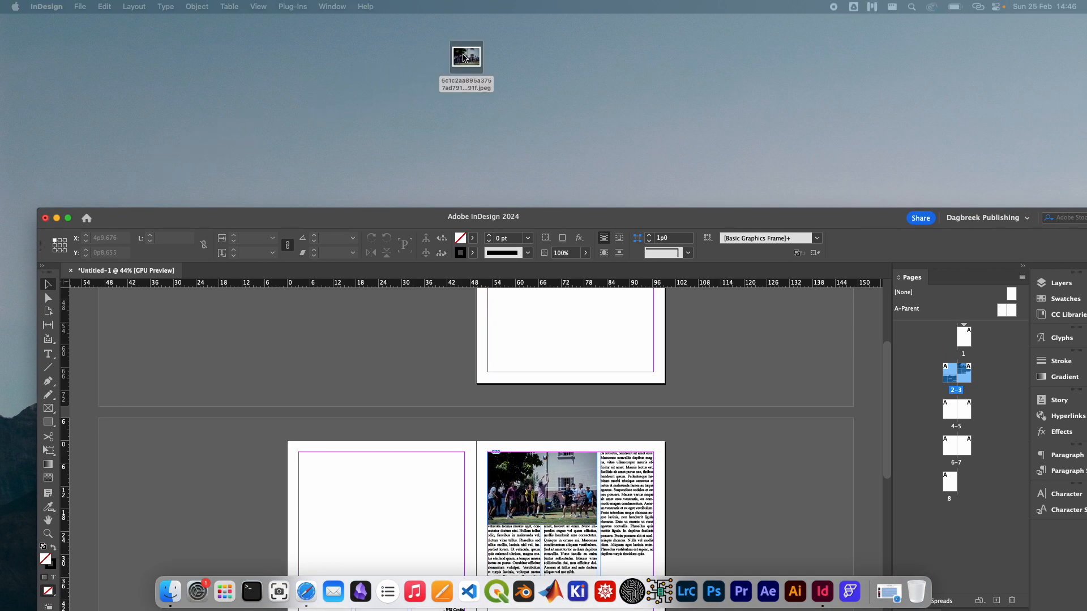
left_click_drag(552, 216, 515, 129)
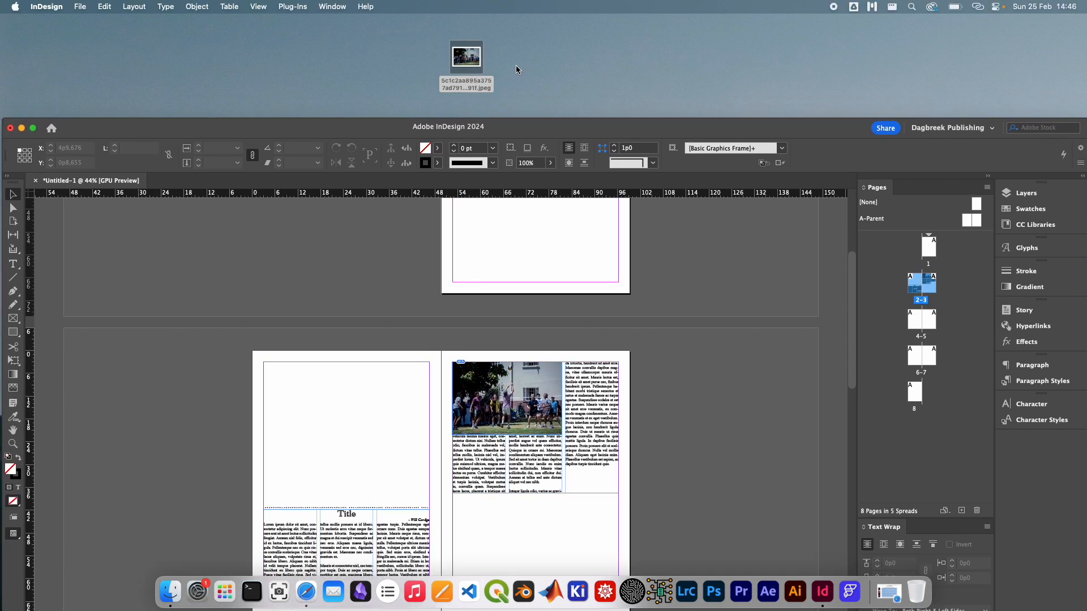
left_click(469, 59)
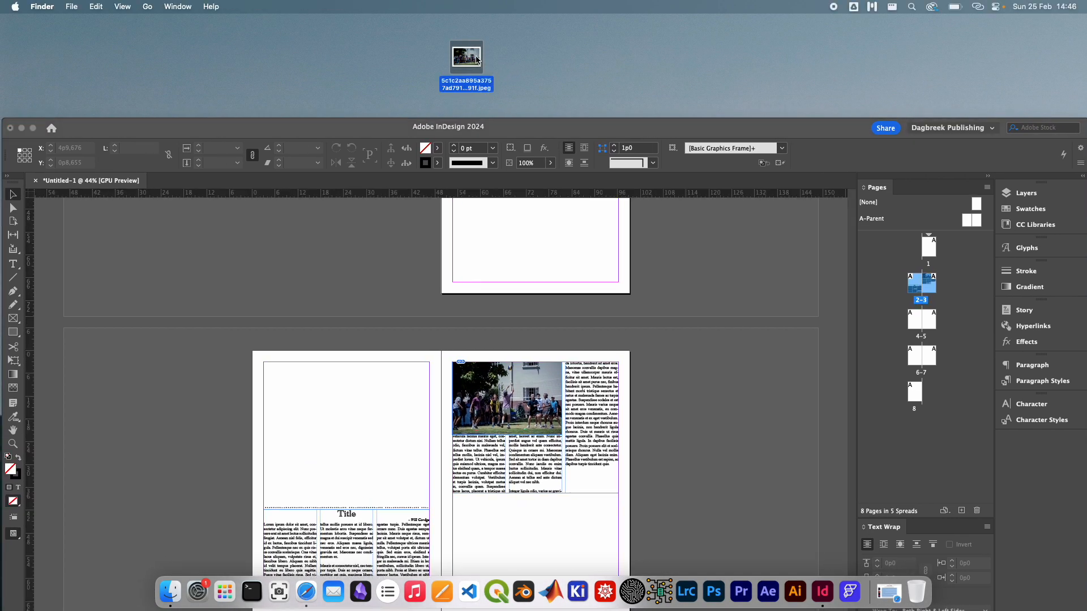
right_click(475, 59)
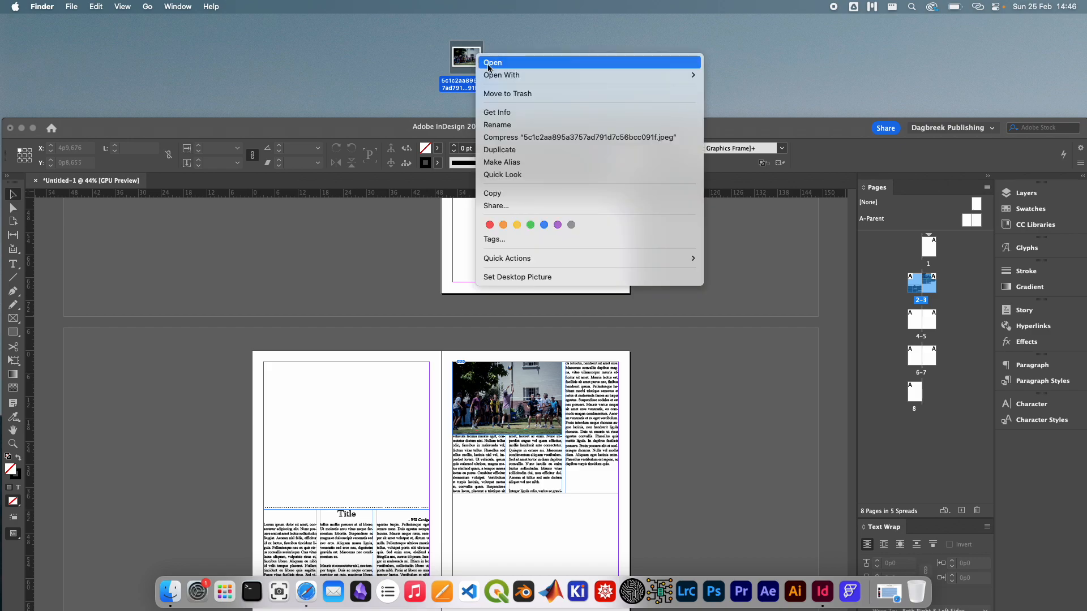
left_click(496, 95)
left_click(512, 129)
left_click_drag(511, 132, 508, 28)
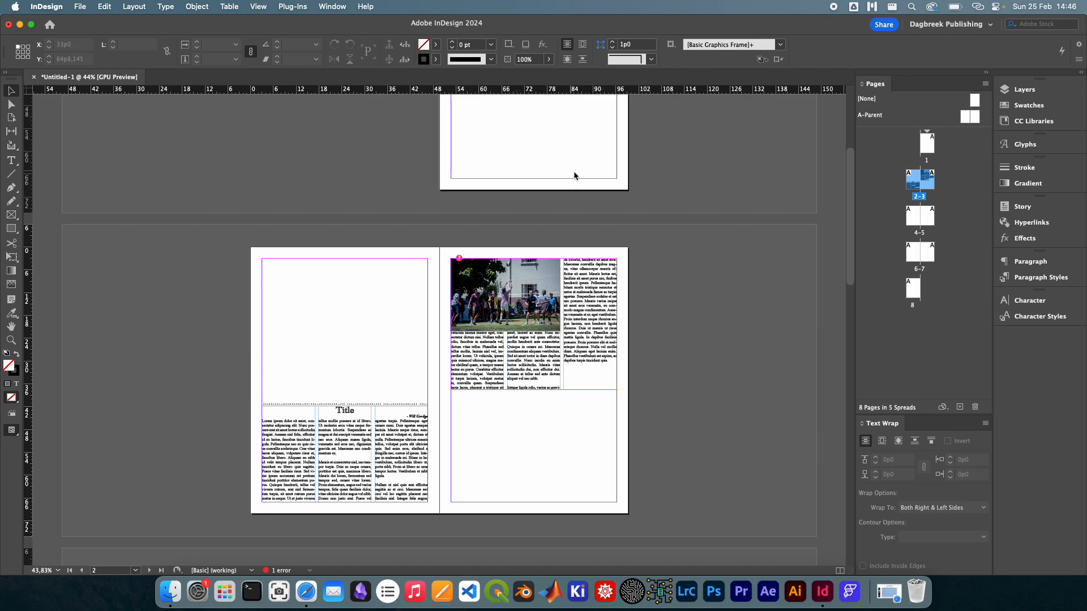
key("super+s")
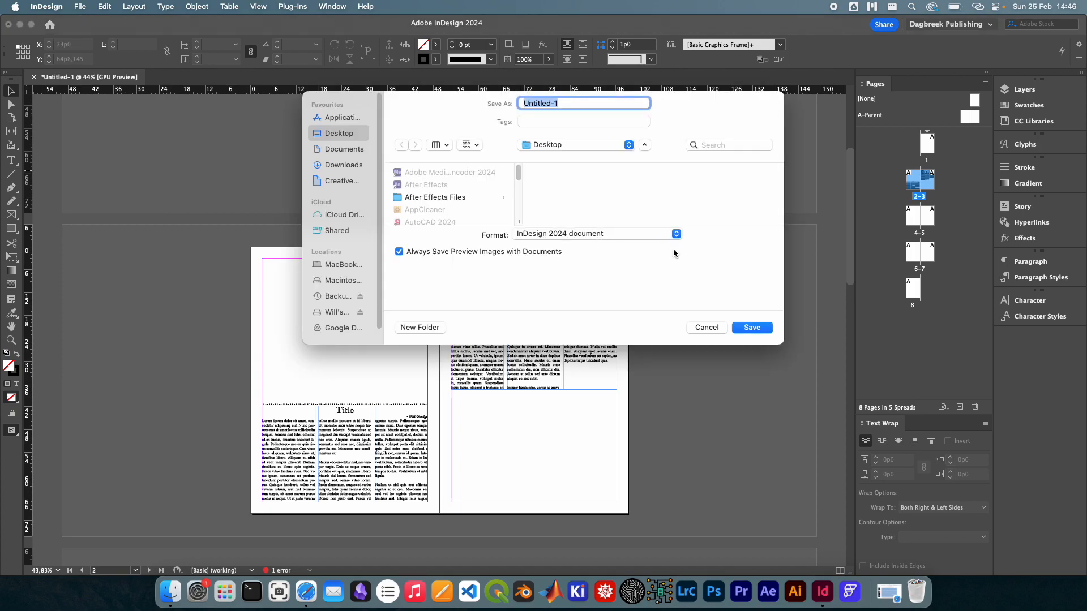
left_click(705, 327)
- Examine the photo on page 3 without its source file, declining Documents folder access and cancelling the request to locate the missing image
scroll(479, 278, "up", 6)
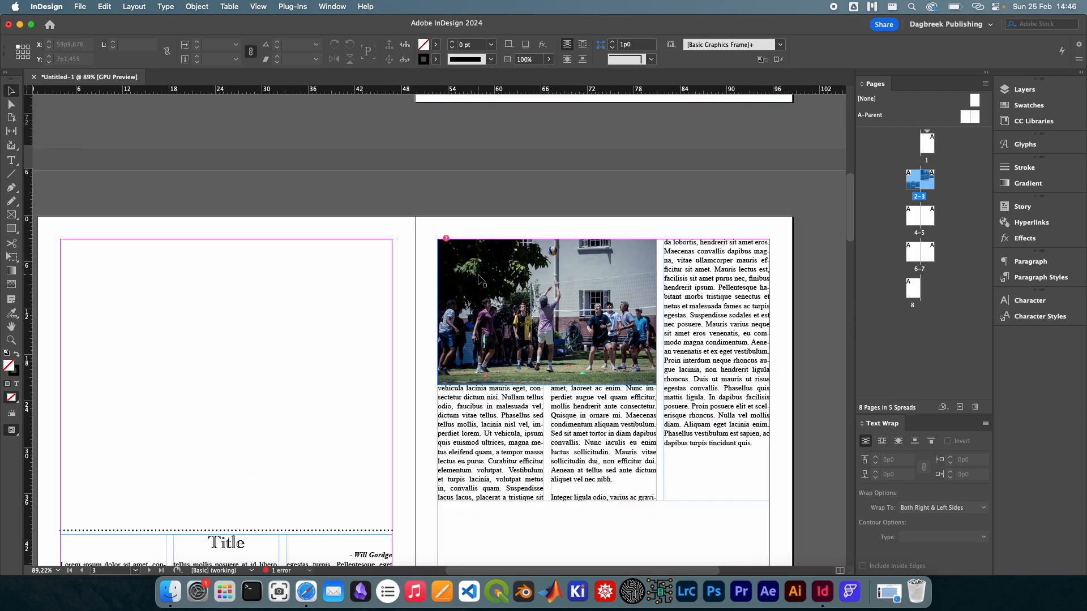
scroll(470, 275, "right", 2)
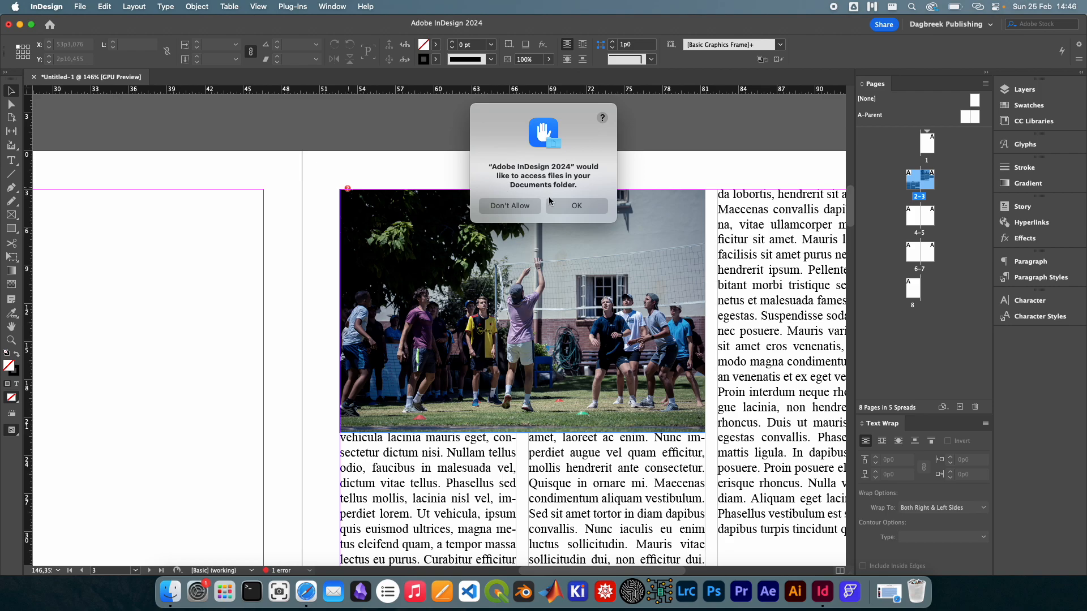
left_click(514, 205)
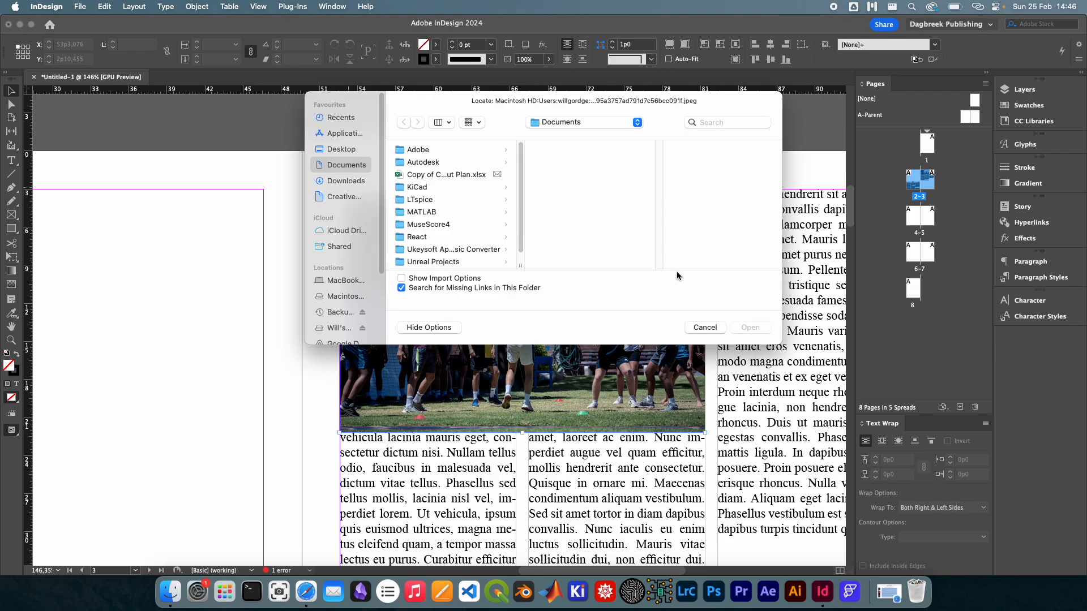
left_click(702, 325)
scroll(514, 245, "down", 5)
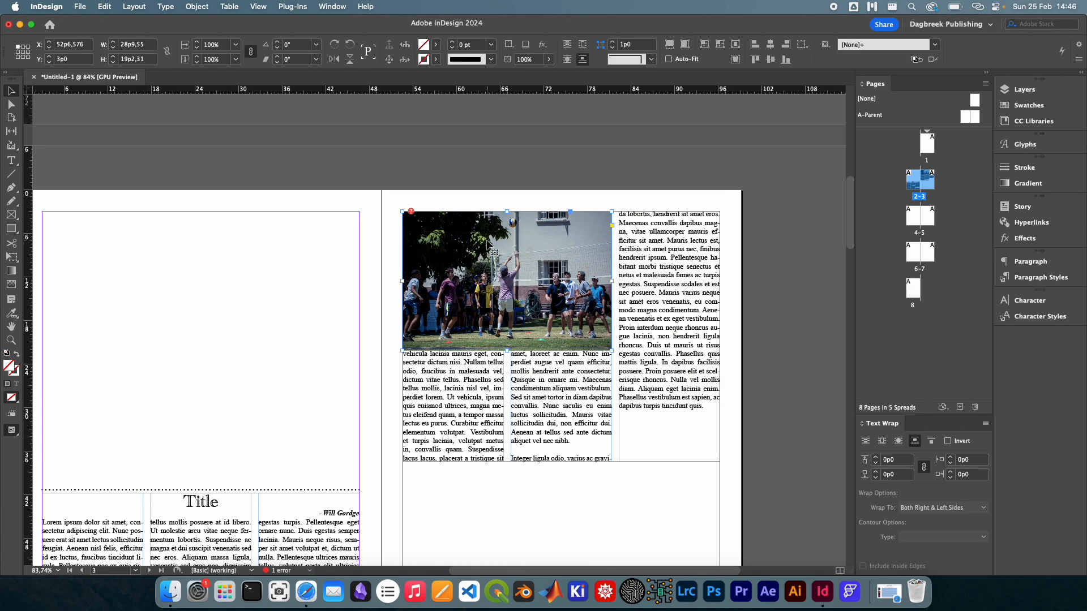
scroll(514, 245, "right", 2)
scroll(542, 255, "up", 5)
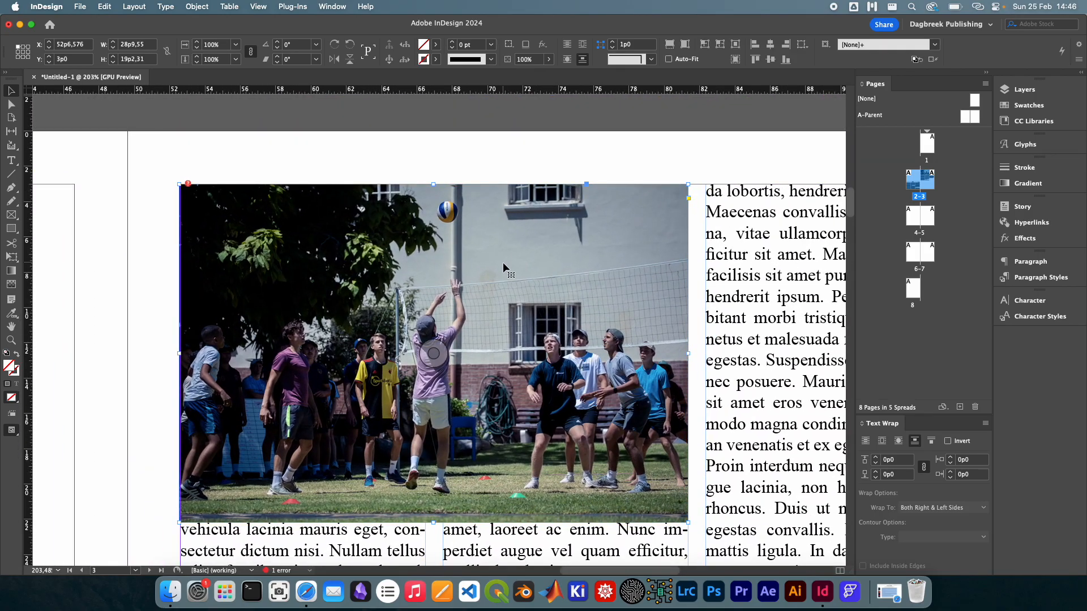
scroll(503, 262, "down", 5)
scroll(502, 261, "down", 1)
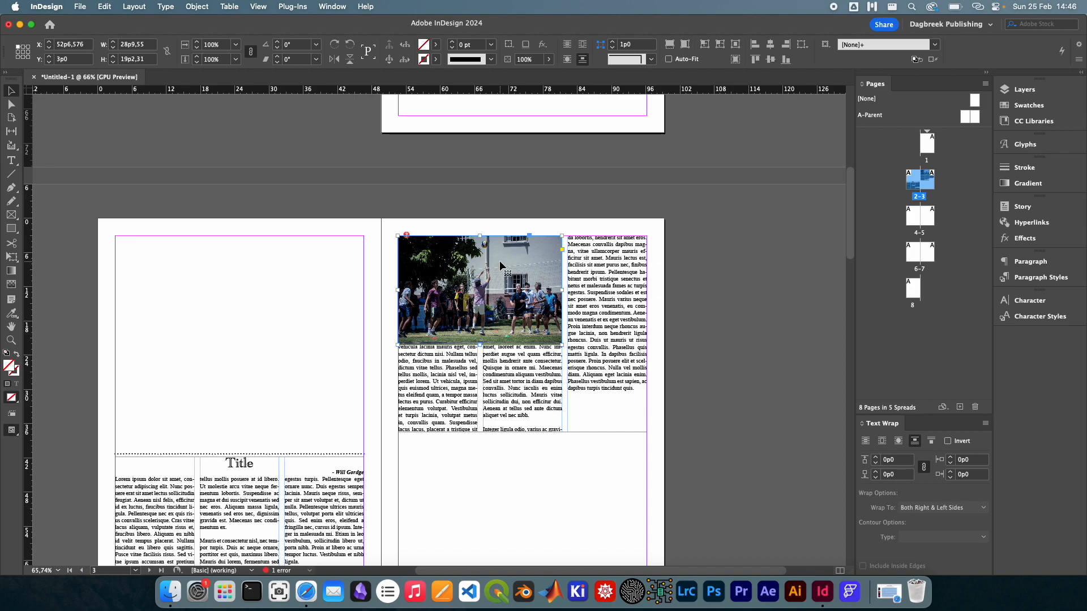
left_click(346, 436)
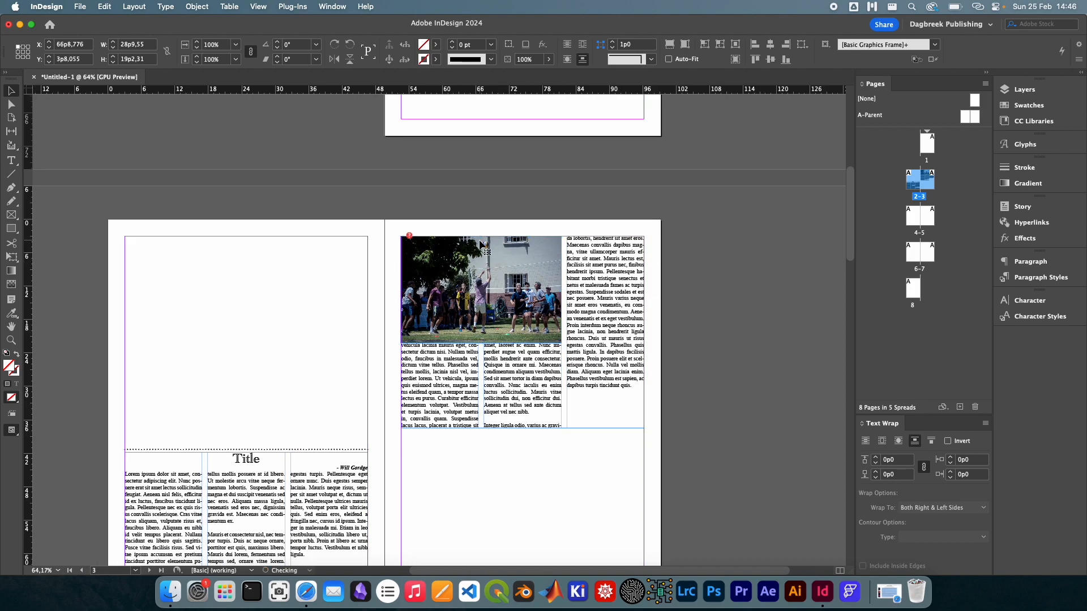
left_click(350, 450)
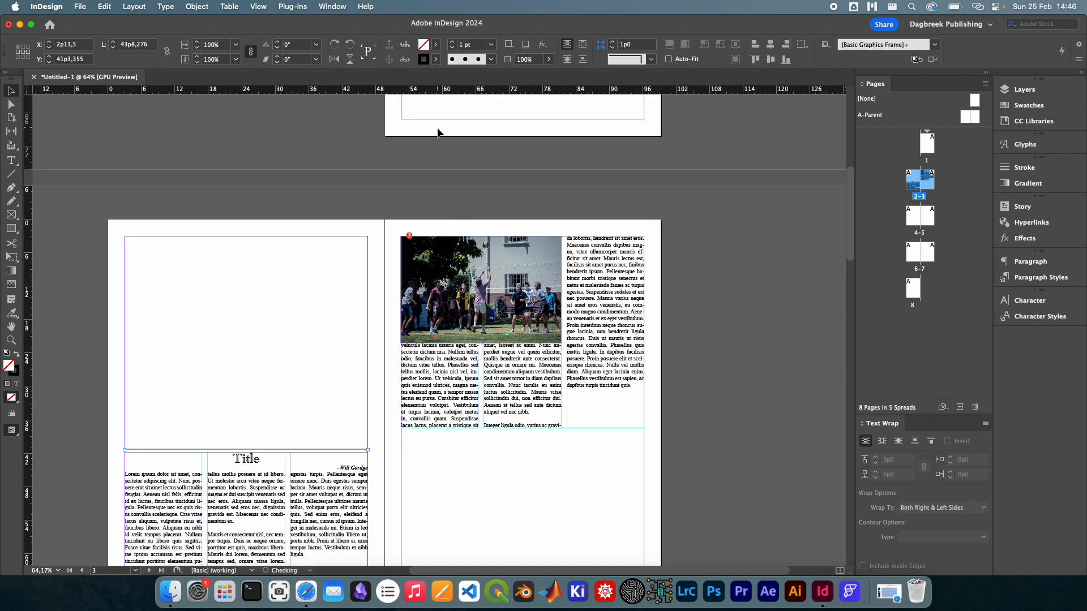
- Restore the photo's JPEG from the Trash to the desktop and return to the InDesign document
left_click_drag(376, 32, 383, 385)
left_click(921, 588)
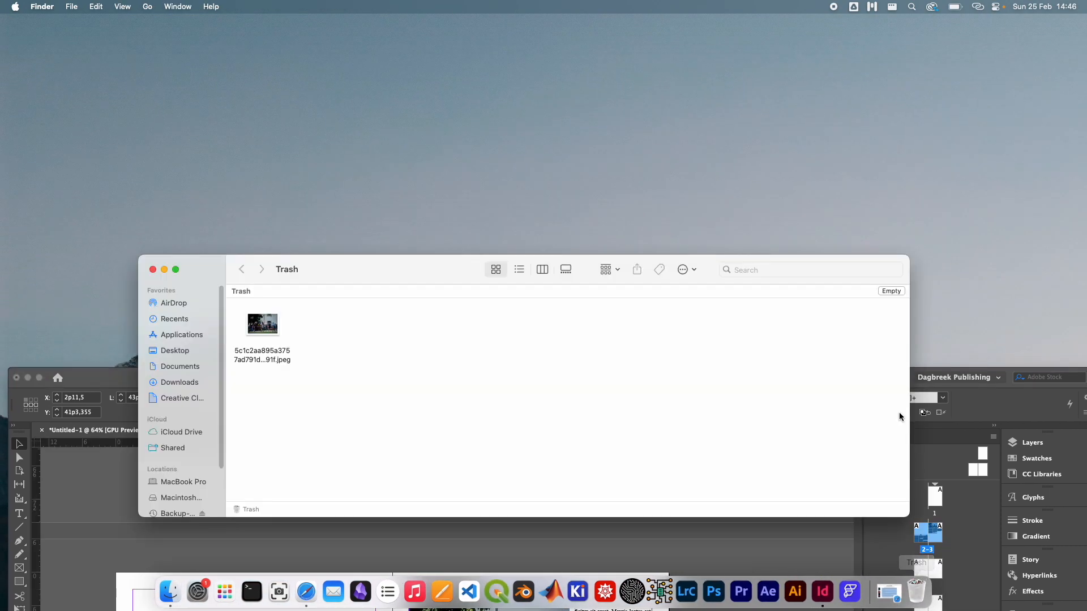
left_click_drag(267, 326, 220, 82)
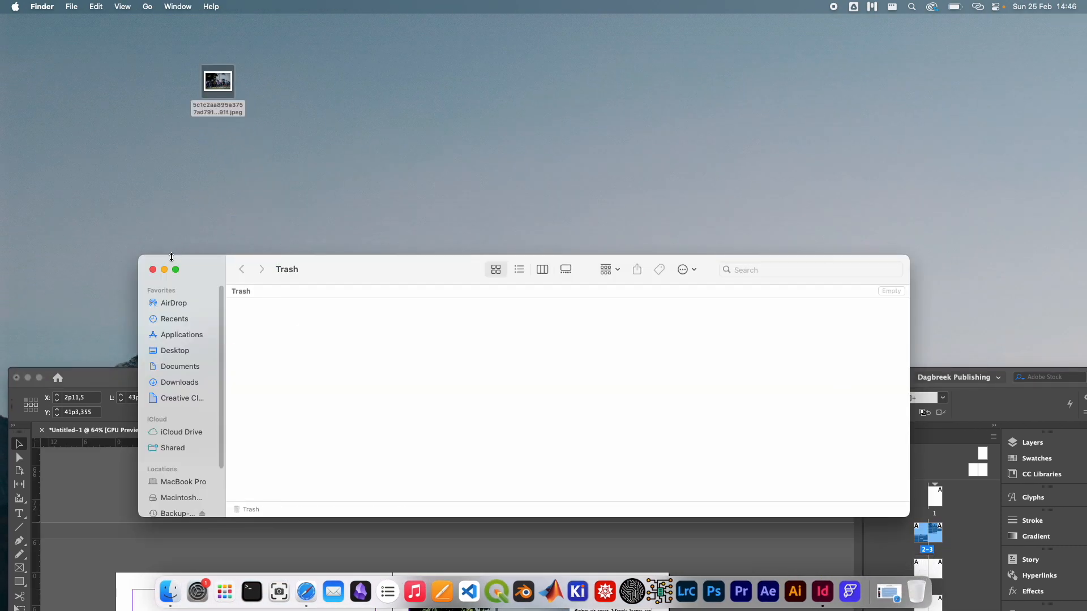
left_click(153, 270)
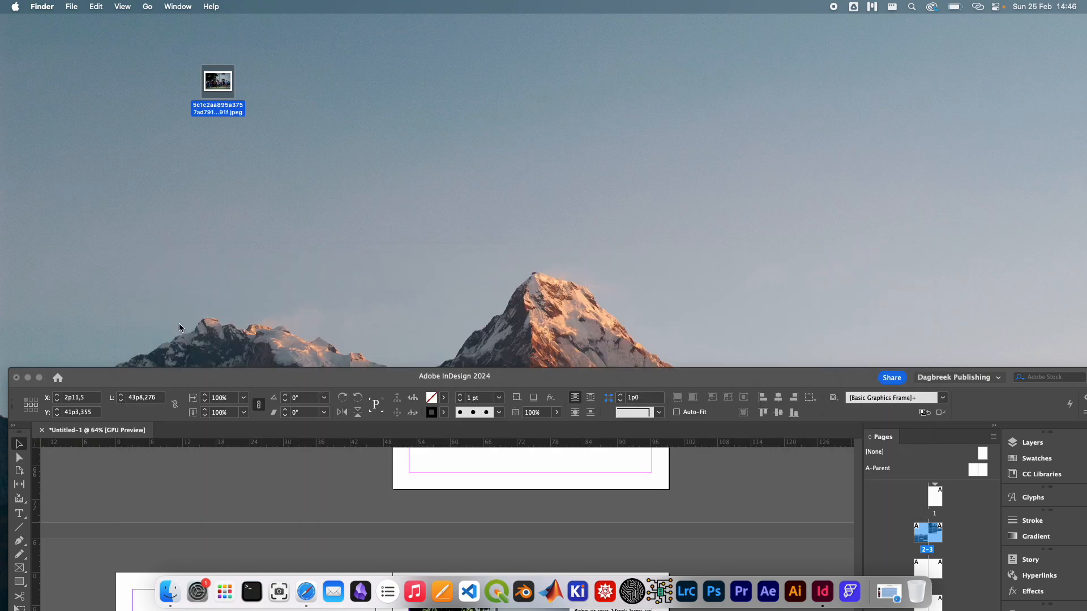
left_click(198, 378)
left_click_drag(220, 380, 213, 24)
left_click(587, 478)
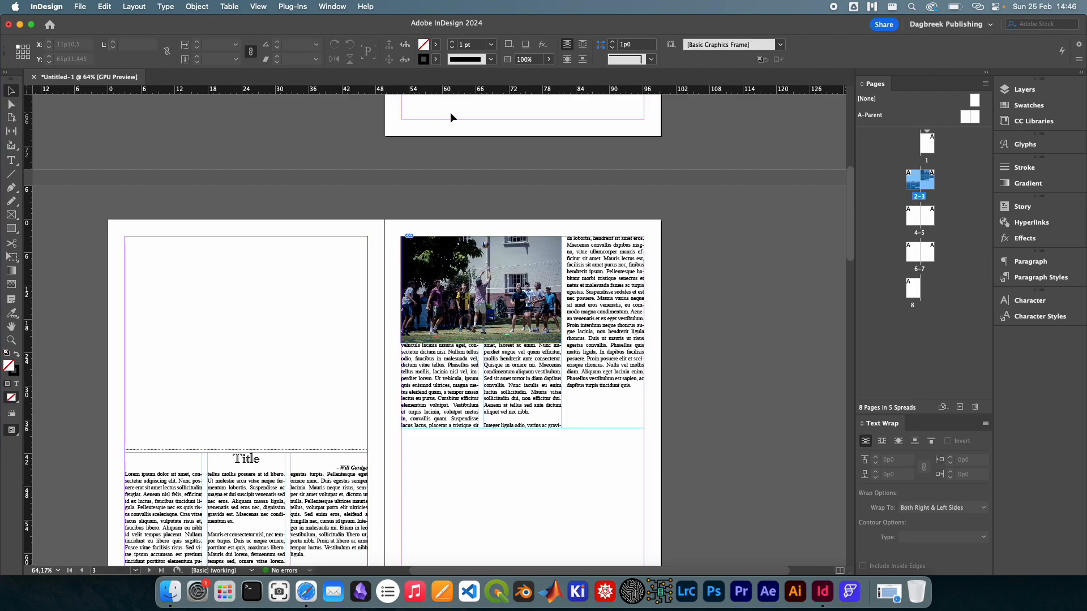
- Select the photo on page 3, show the Links panel and dock it beside Pages
mouse_move(375, 28)
left_mouse_down()
mouse_move(384, 180)
mouse_move(375, 27)
left_mouse_up()
left_click(513, 277)
left_click(345, 6)
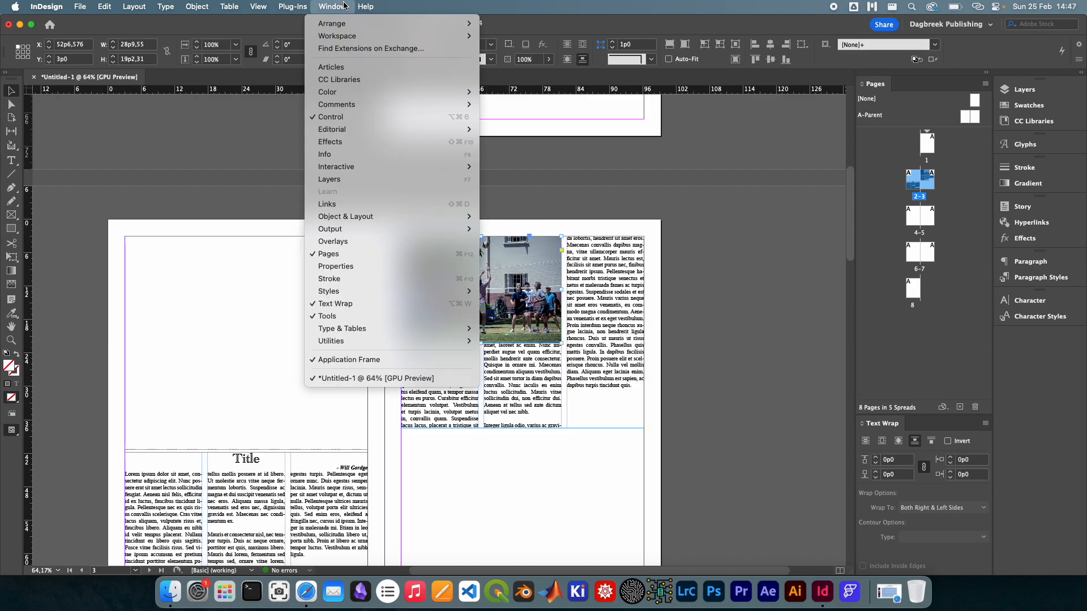
left_click(344, 203)
left_click_drag(812, 181, 904, 85)
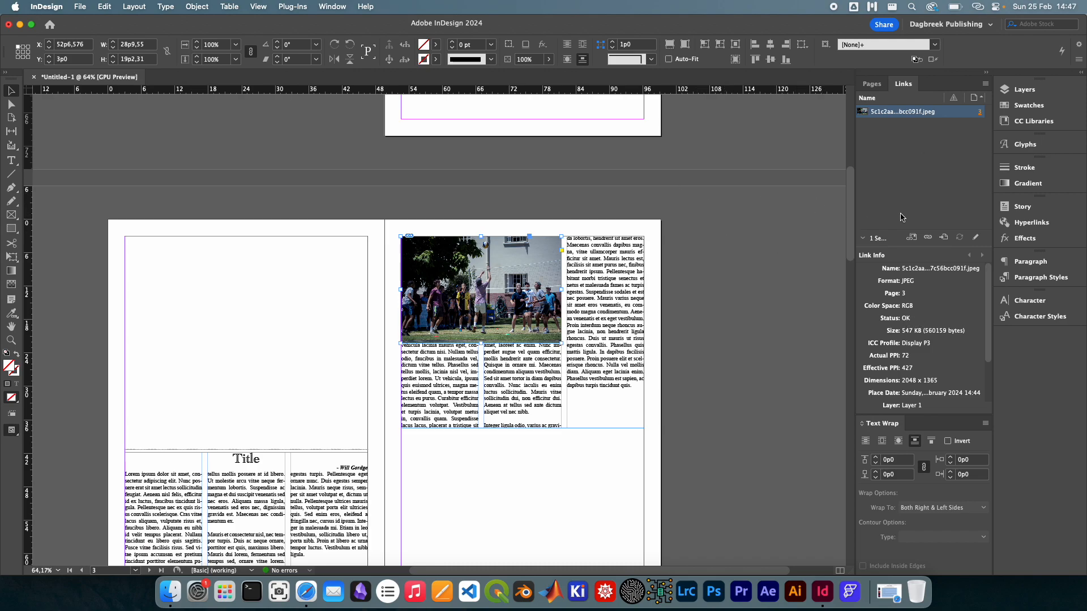
- Embed the page 3 photo's linked JPEG in the document and deselect the photo
right_click(903, 112)
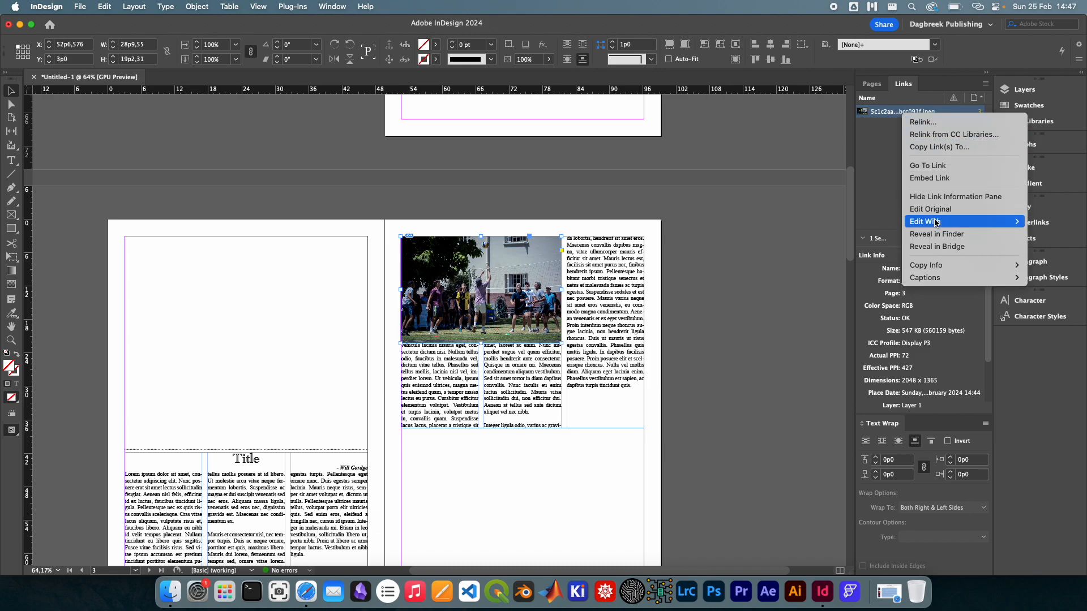
left_click(921, 181)
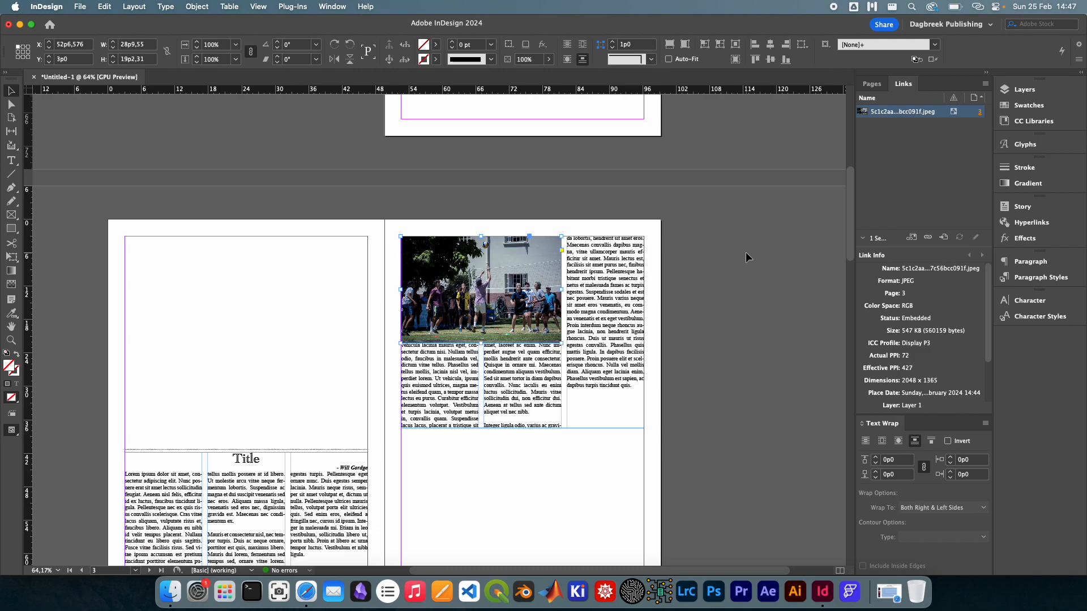
left_click(726, 253)
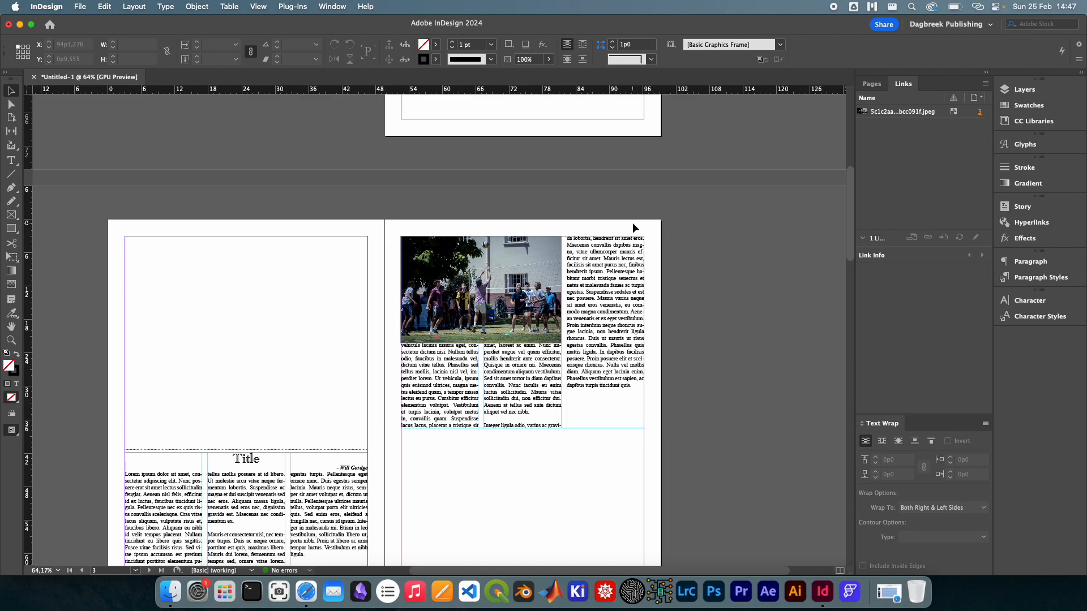
- Examine the embedded JPEG's link information and look through the document's spreads, then clear the link selection
scroll(609, 266, "down", 5)
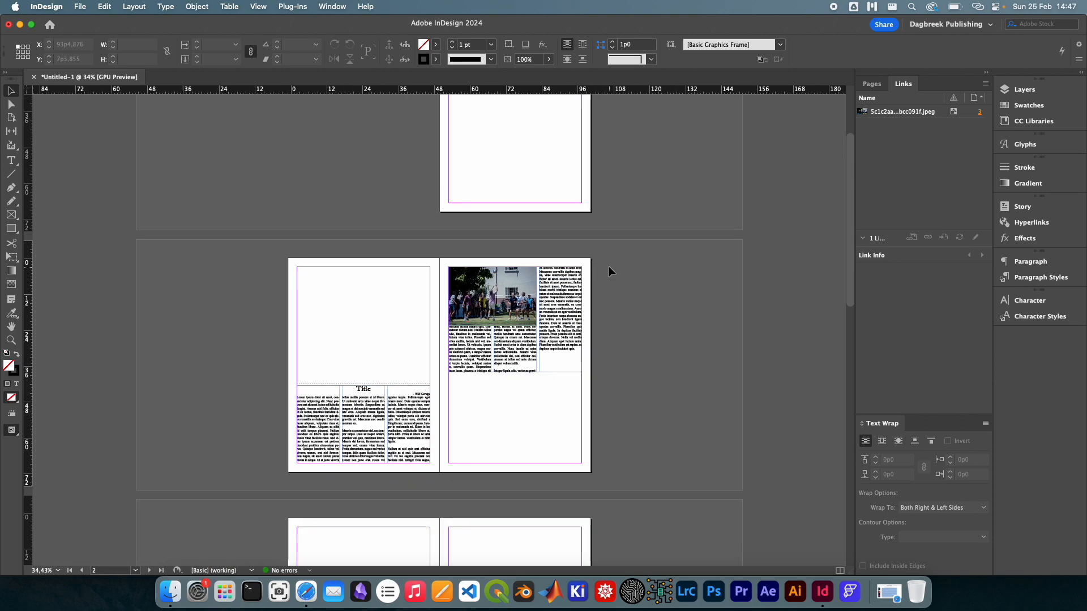
scroll(597, 293, "down", 4)
scroll(619, 262, "up", 3)
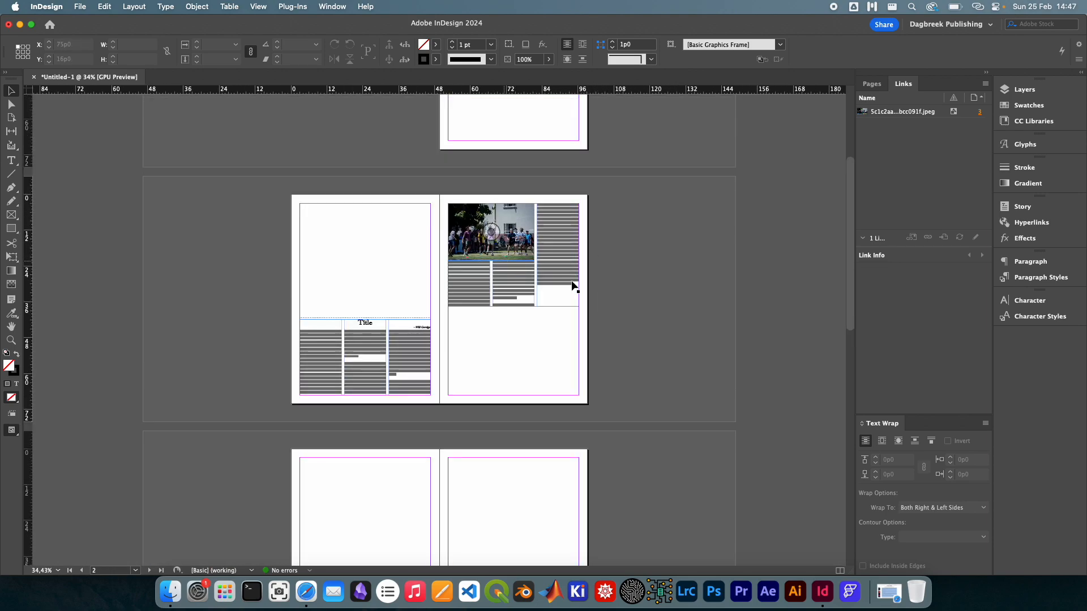
left_click(908, 112)
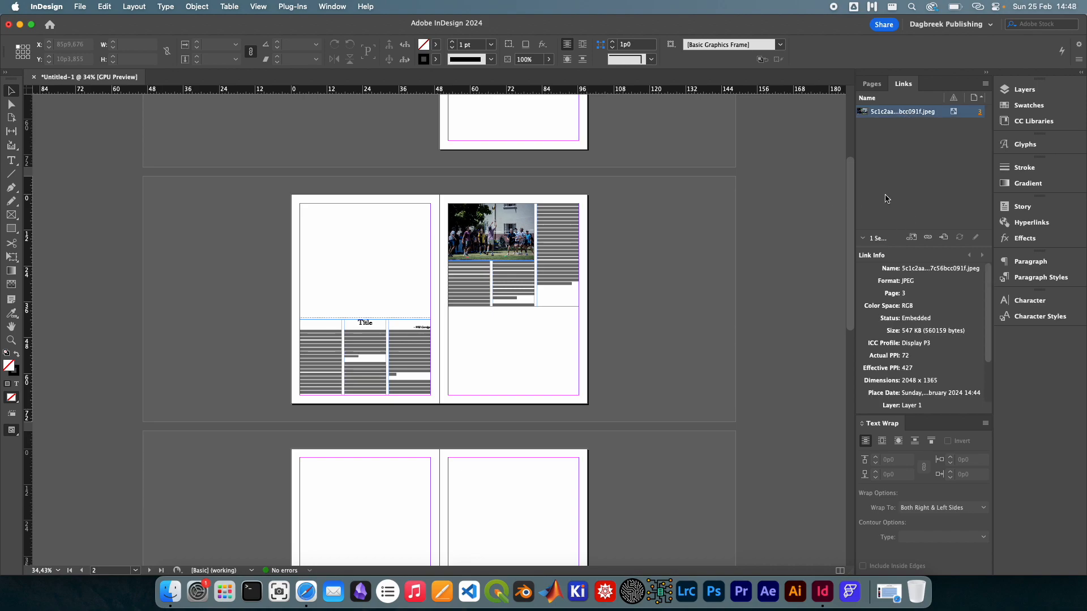
scroll(632, 260, "up", 5)
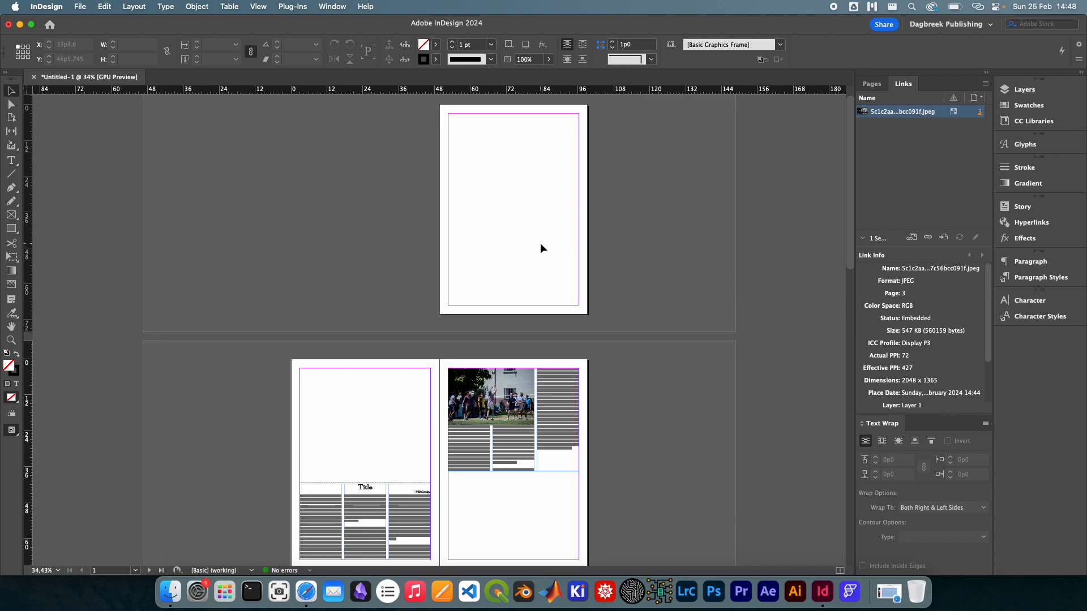
scroll(540, 243, "down", 20)
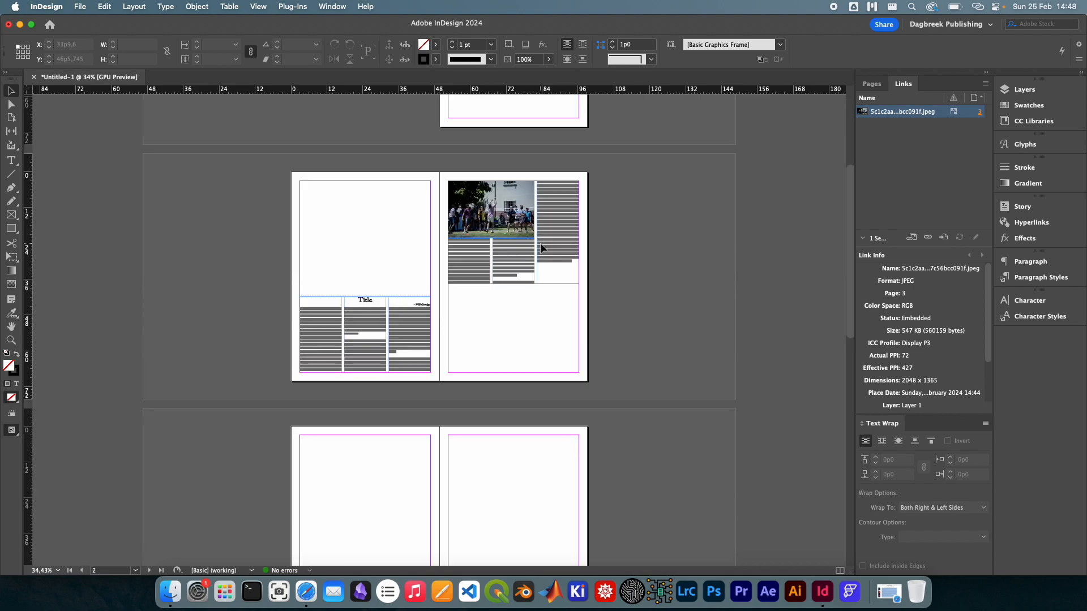
scroll(396, 192, "up", 5)
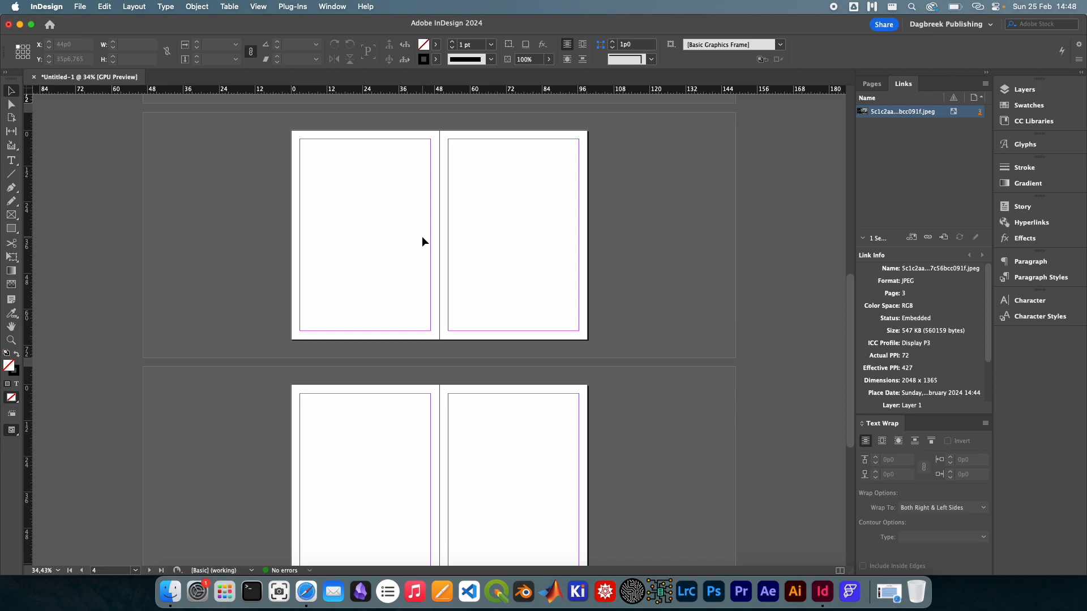
scroll(523, 236, "up", 7)
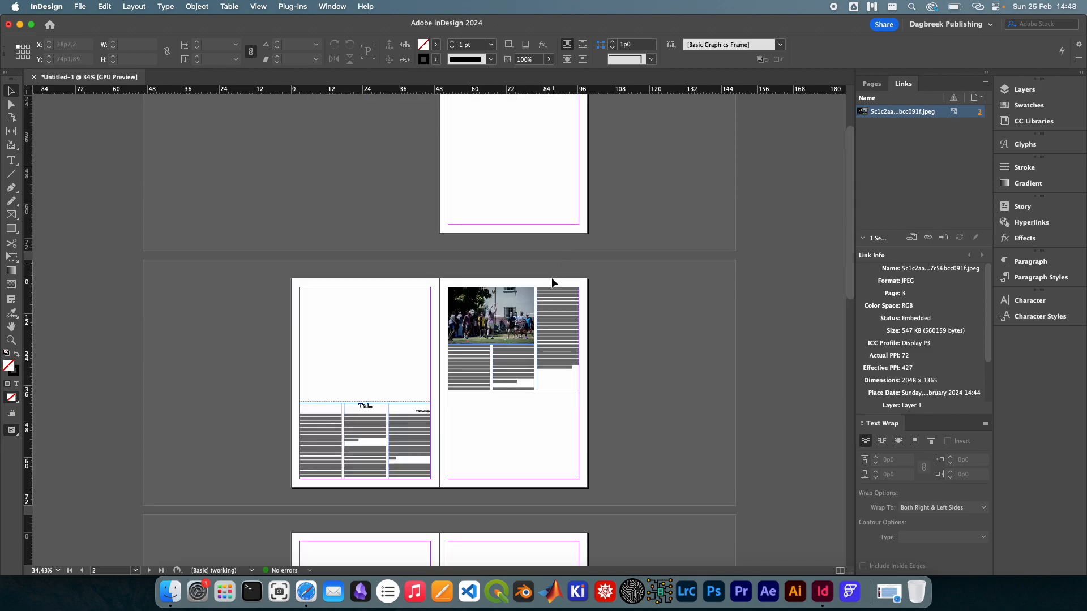
left_click(599, 310)
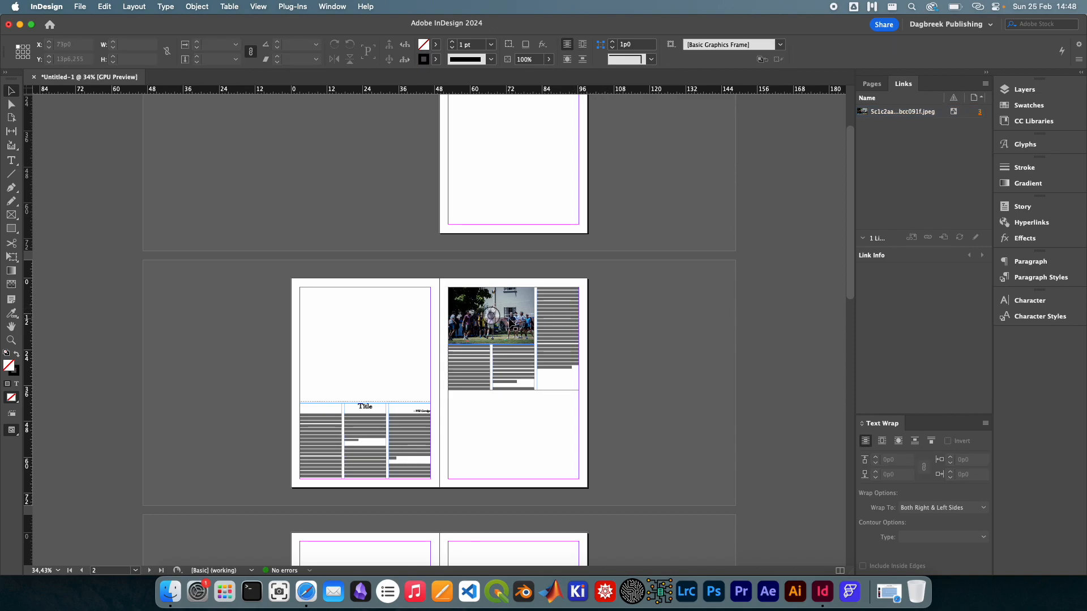
- Review all the document's pages in an overview, and inspect the article layout on pages 2 and 3 up close
scroll(565, 312, "down", 3)
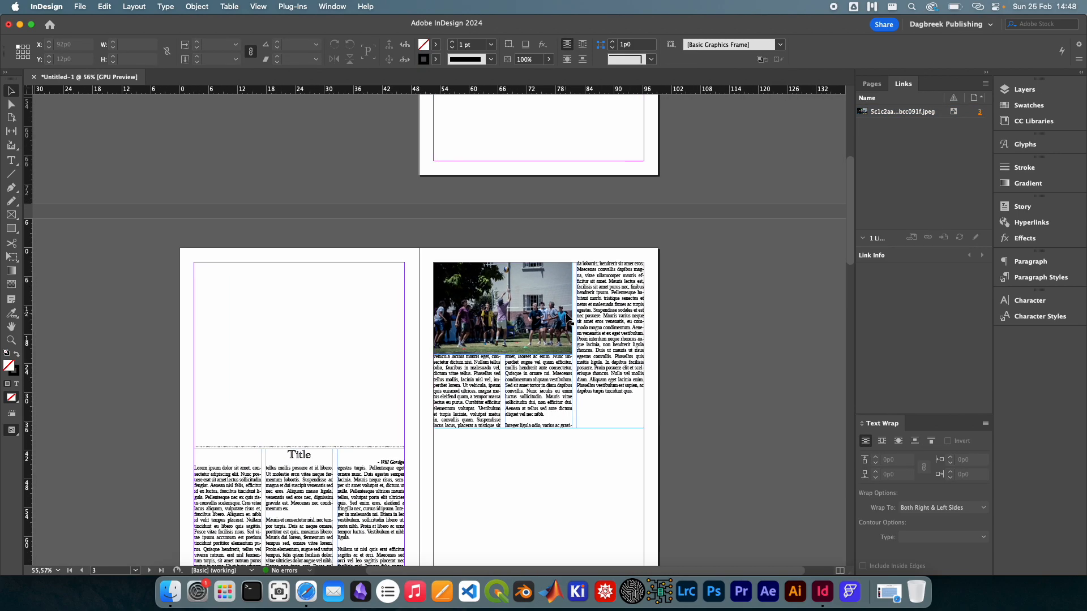
scroll(566, 312, "down", 3)
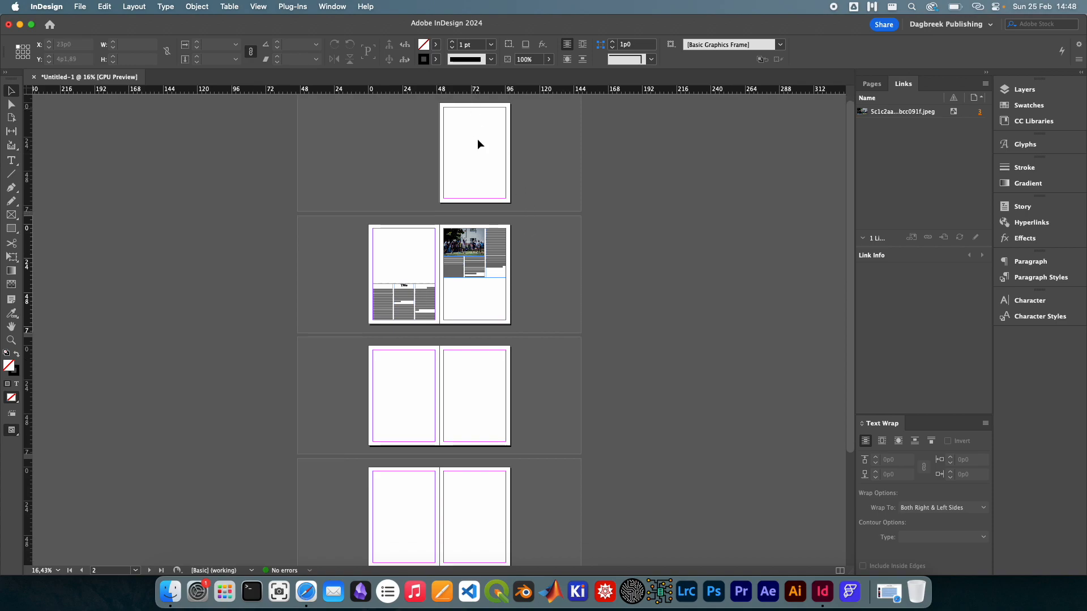
scroll(507, 368, "down", 1)
scroll(507, 368, "down", 3)
scroll(507, 369, "up", 2)
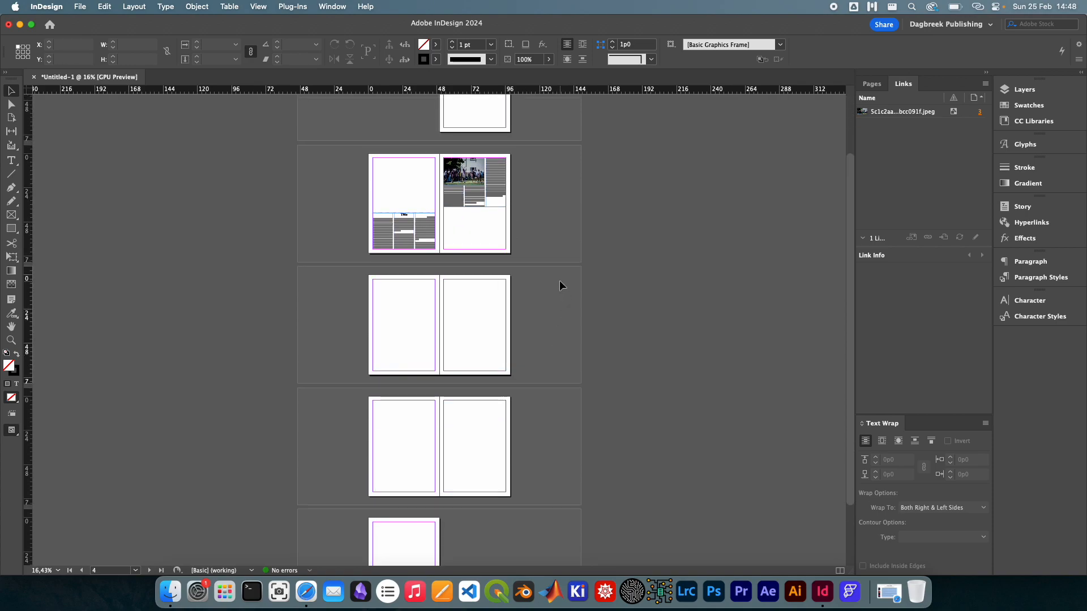
scroll(539, 282, "up", 1)
scroll(533, 280, "up", 3)
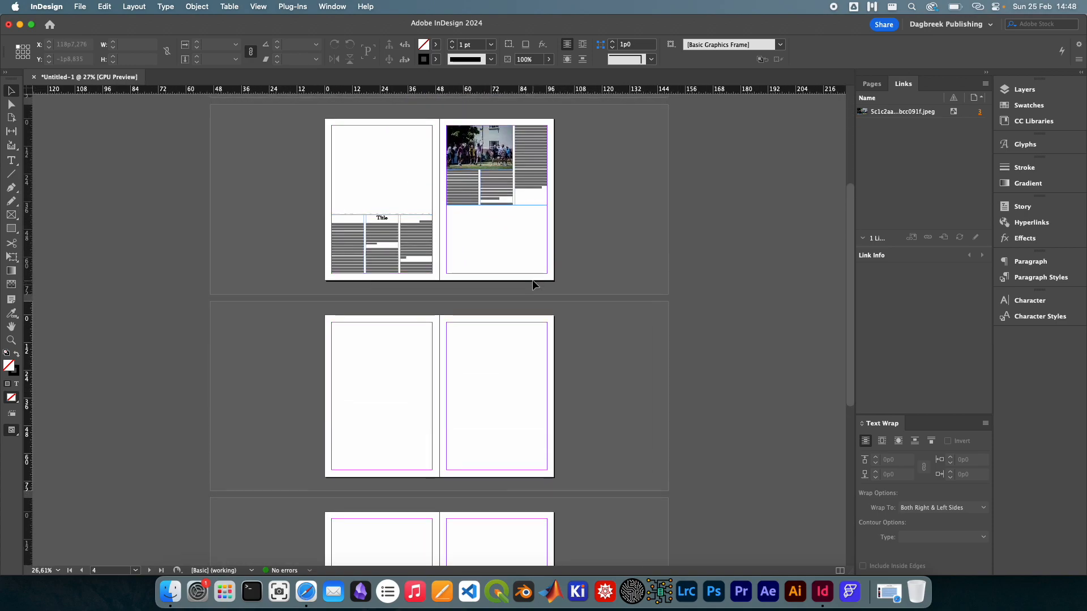
scroll(532, 280, "up", 4)
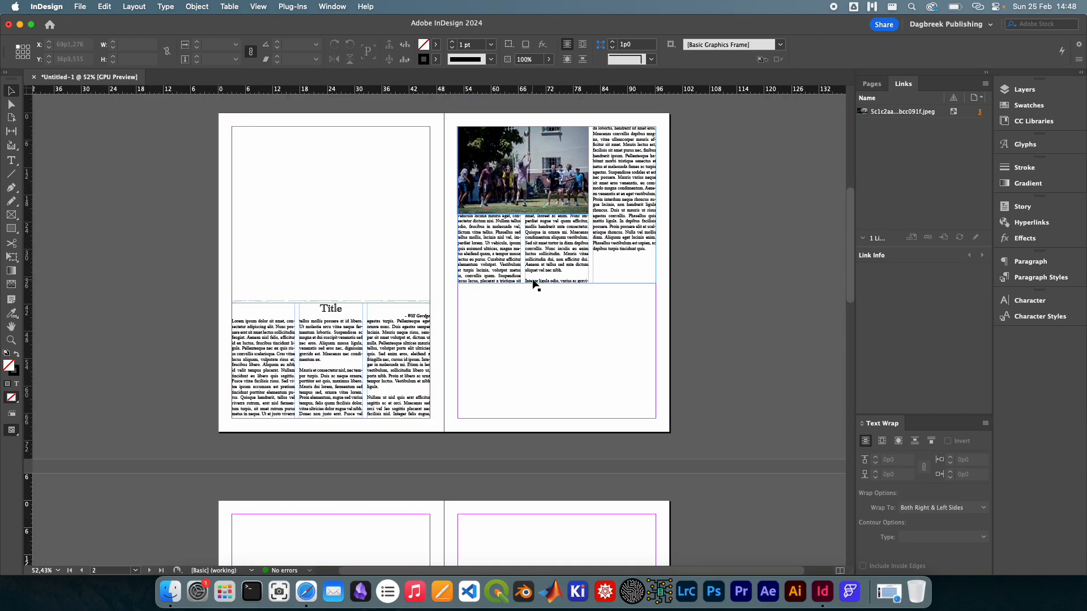
scroll(532, 280, "up", 2)
scroll(532, 283, "up", 2)
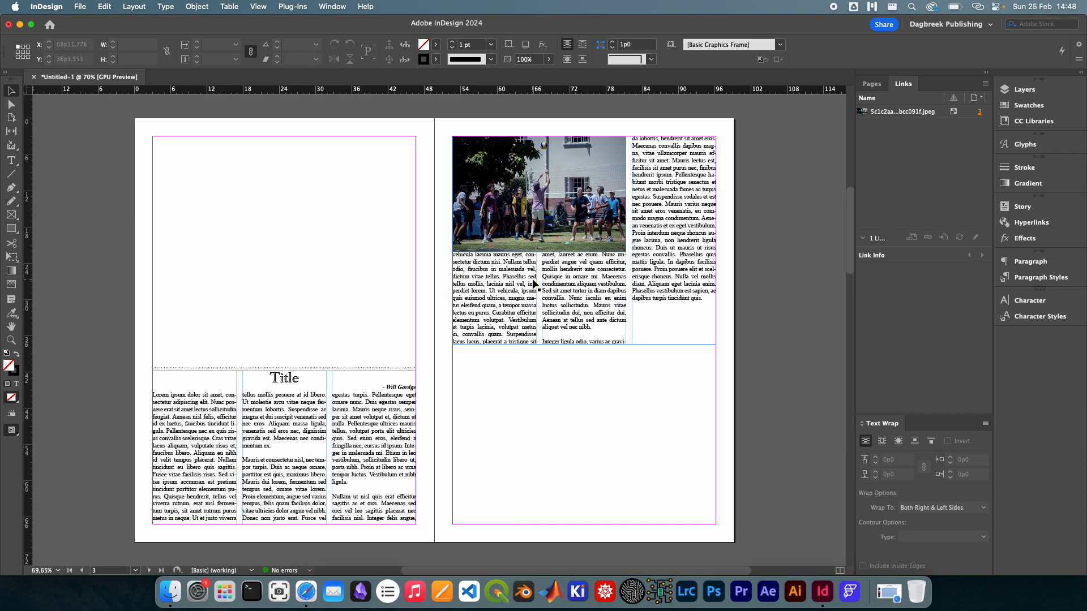